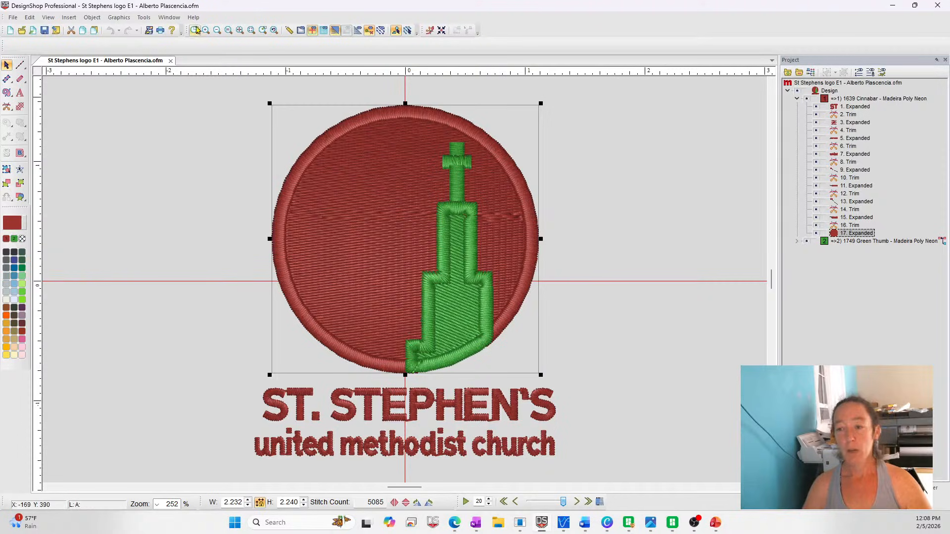
Hide the green tower's colour block to examine the red stitching beneath it, and show it again
click(695, 210)
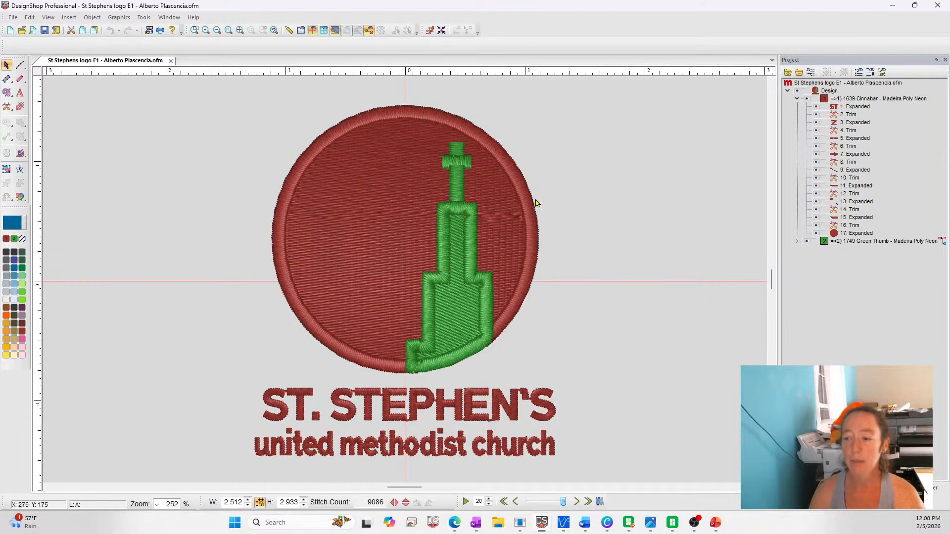
click(797, 241)
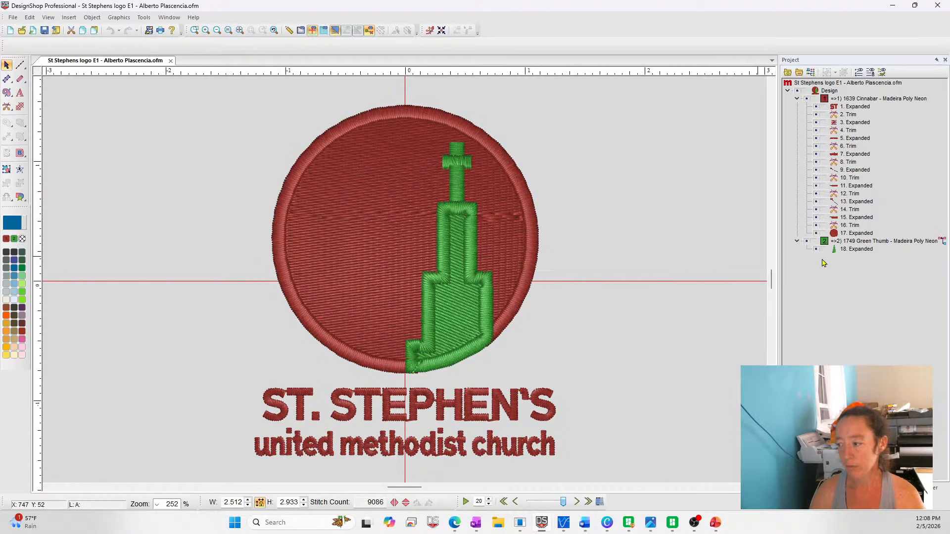
click(807, 243)
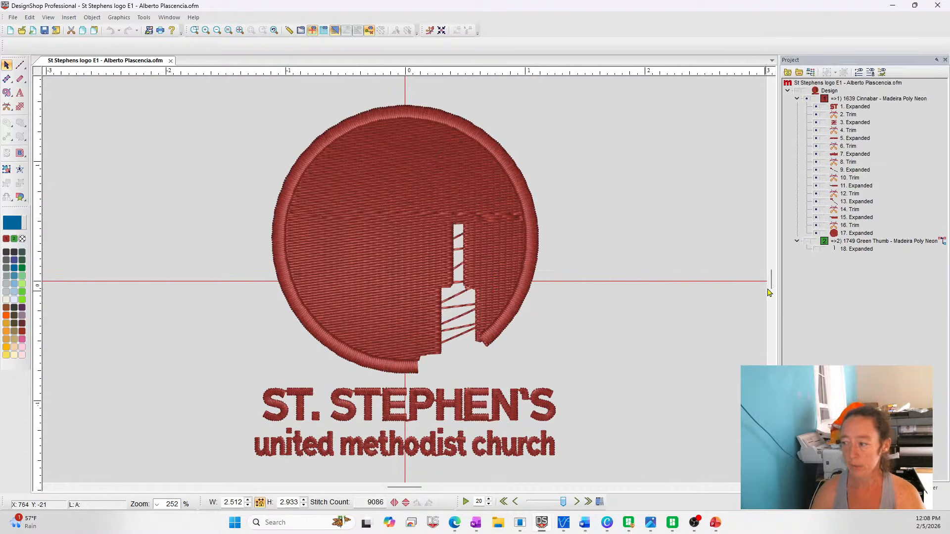
click(797, 241)
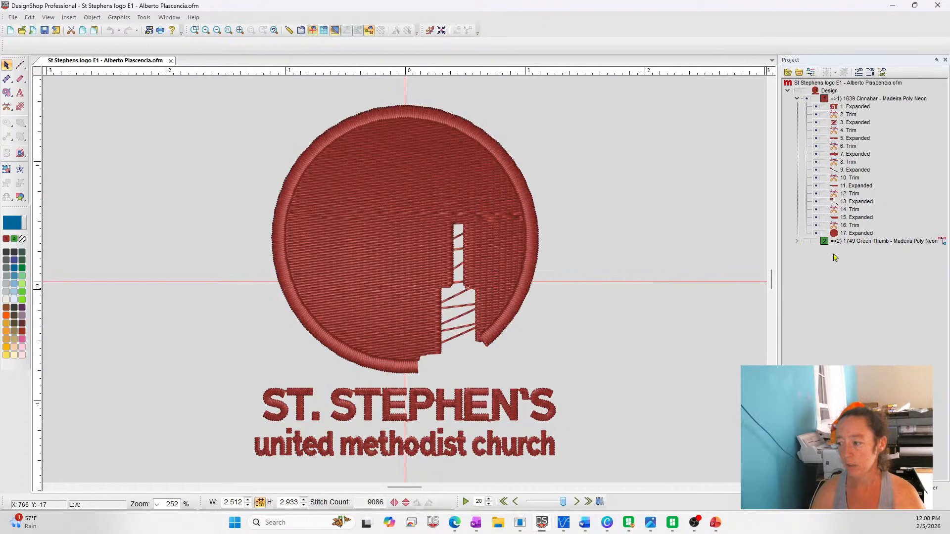
click(807, 243)
Draw a circular complex fill about 2.17 wide over the original red circle, spanning its top and bottom edges
click(352, 214)
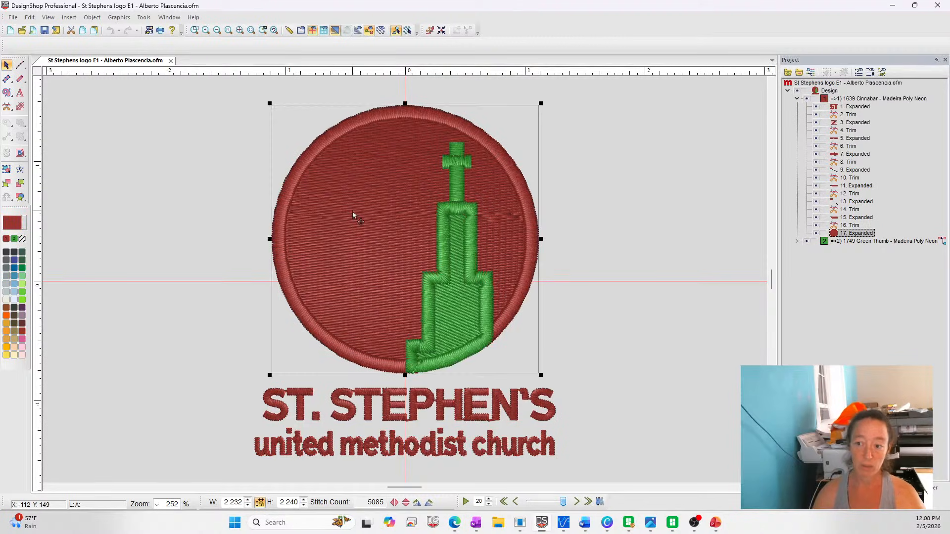
click(6, 92)
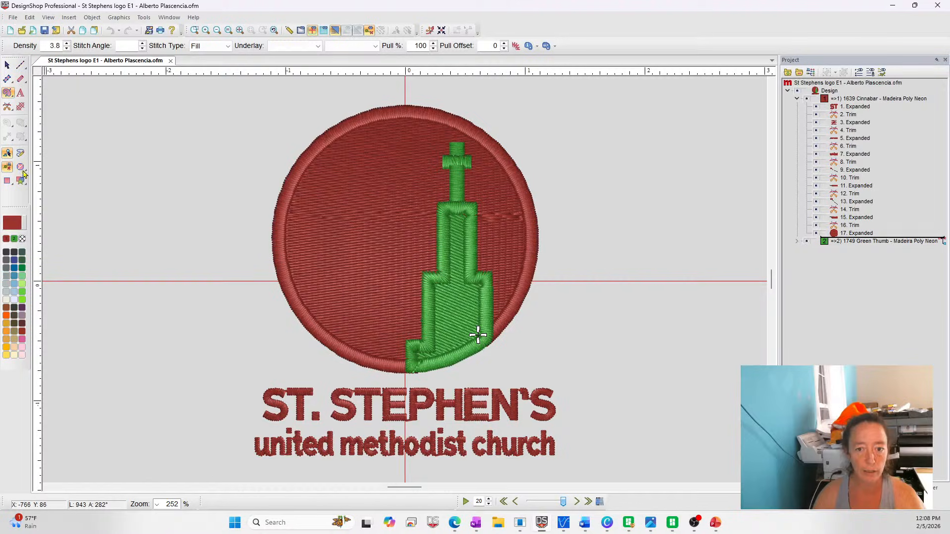
click(405, 109)
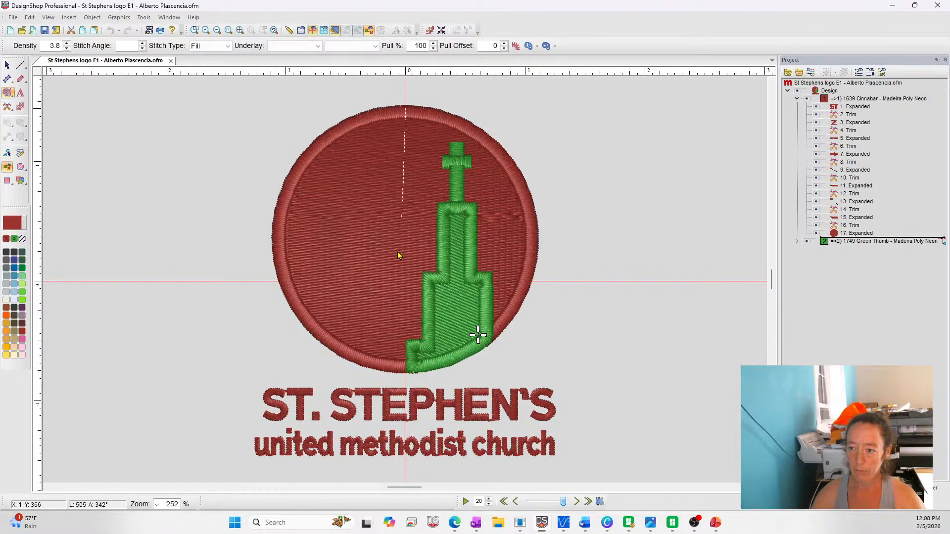
click(405, 372)
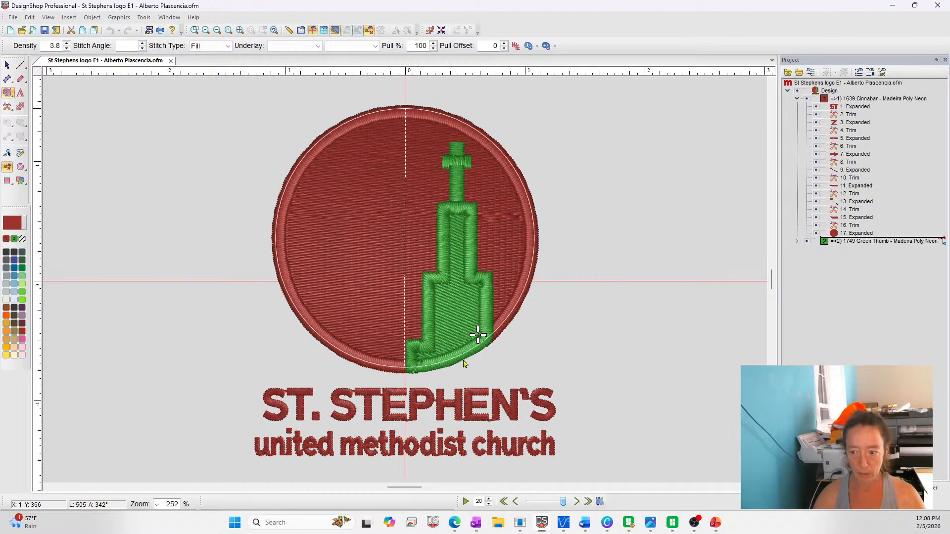
key(Return)
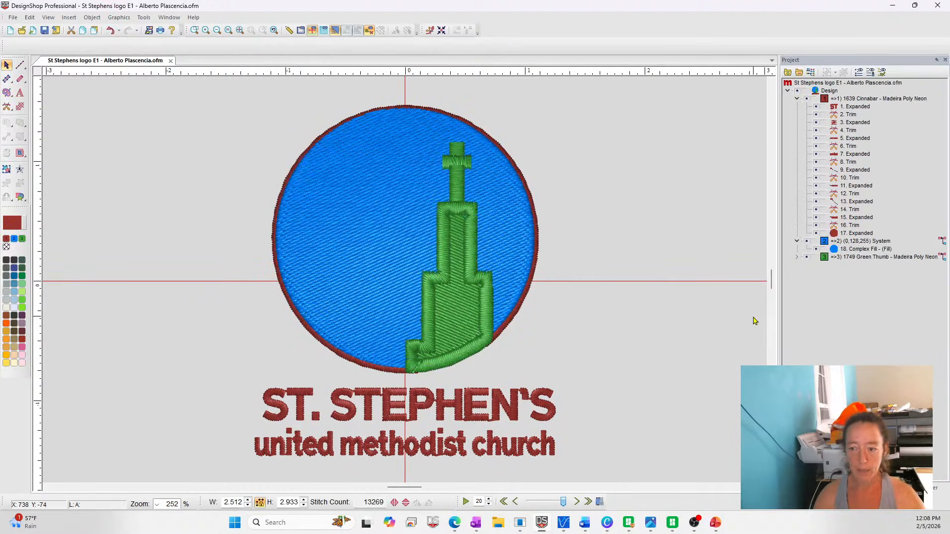
Centre the new blue fill and the original red circle on each other horizontally and vertically
key(Tab)
click(327, 202)
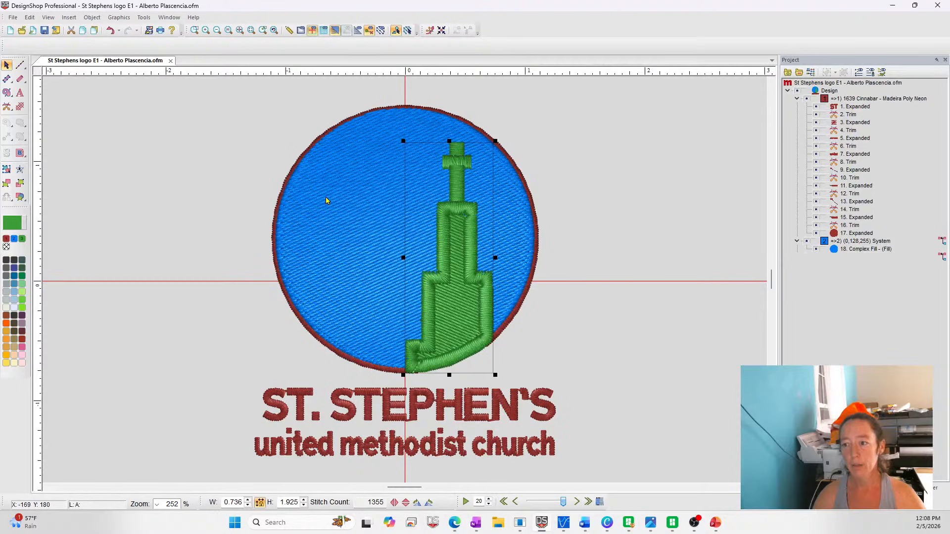
click(858, 233)
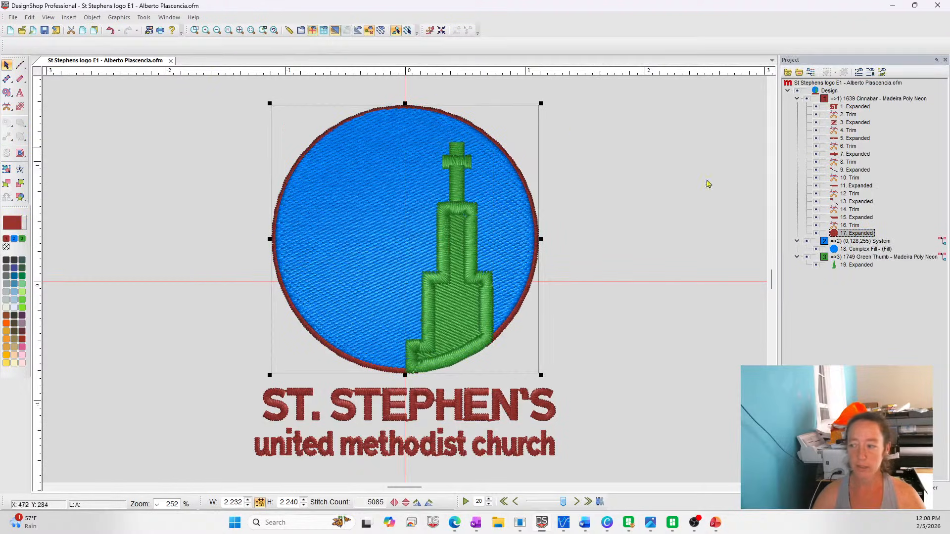
shift+click(854, 250)
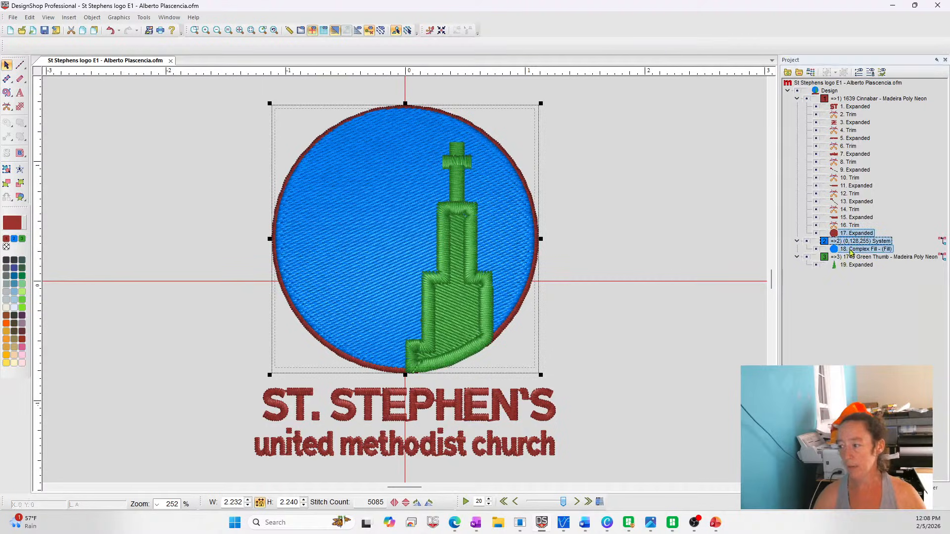
click(63, 47)
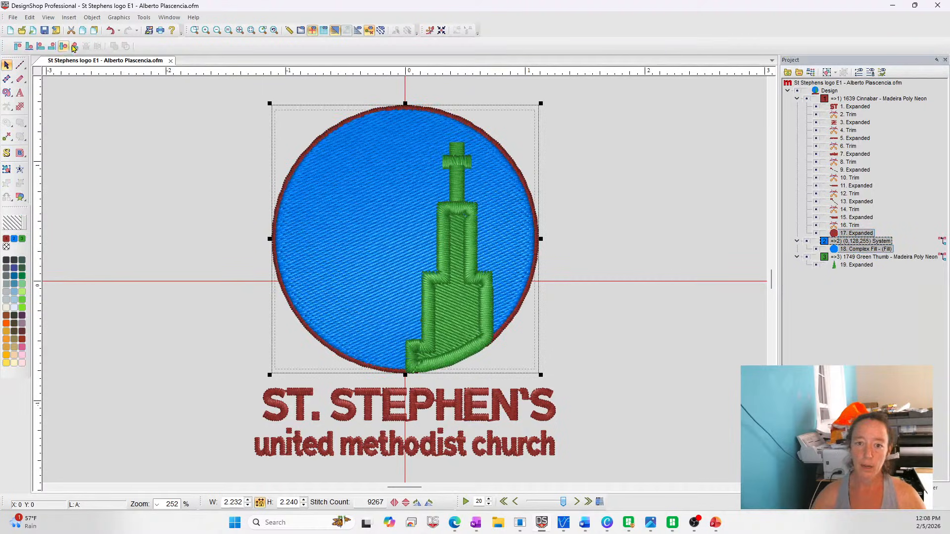
click(75, 46)
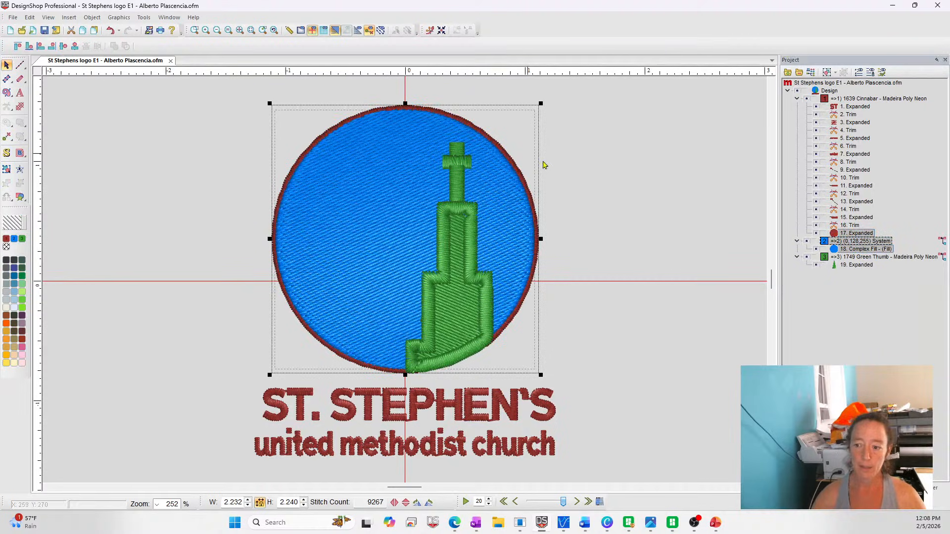
Create a Single Line Center satin border from the blue circular fill and set its width to 30
click(319, 245)
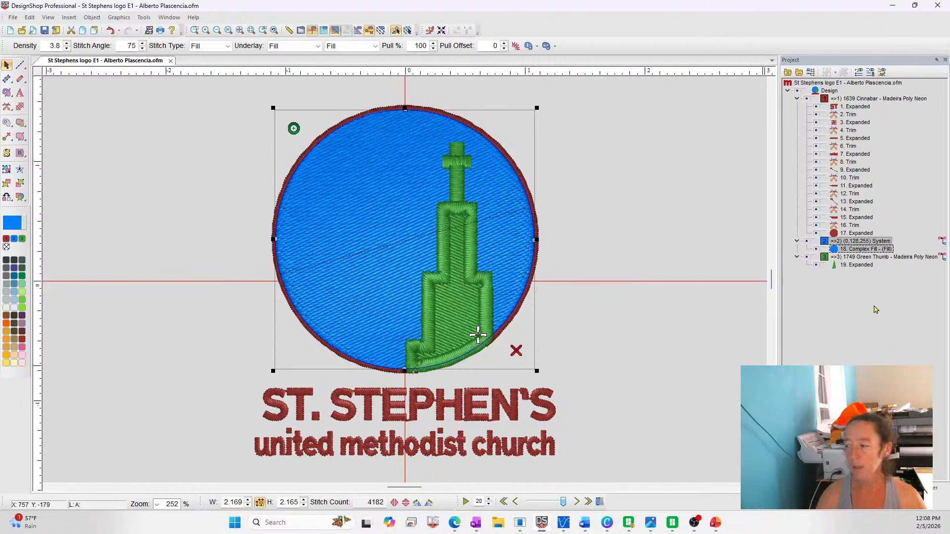
click(20, 81)
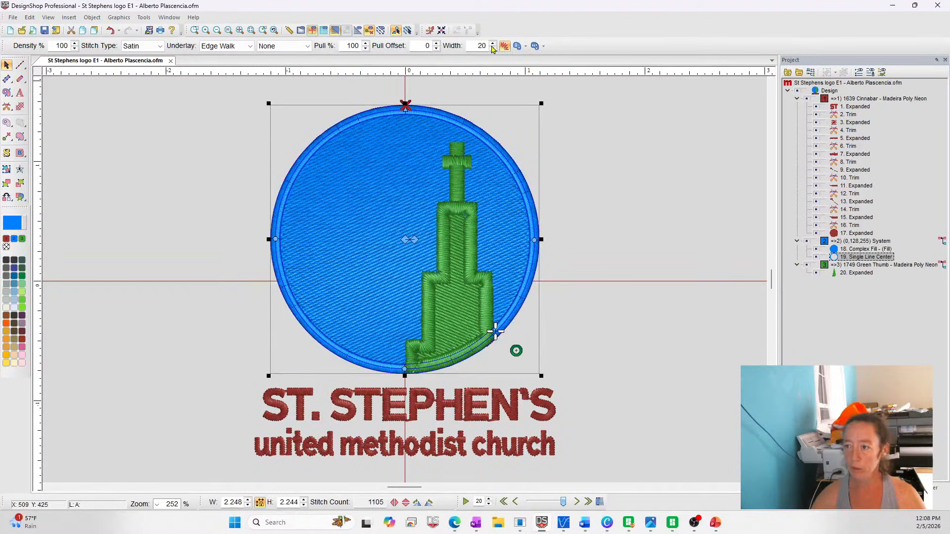
text(30)
key(Return)
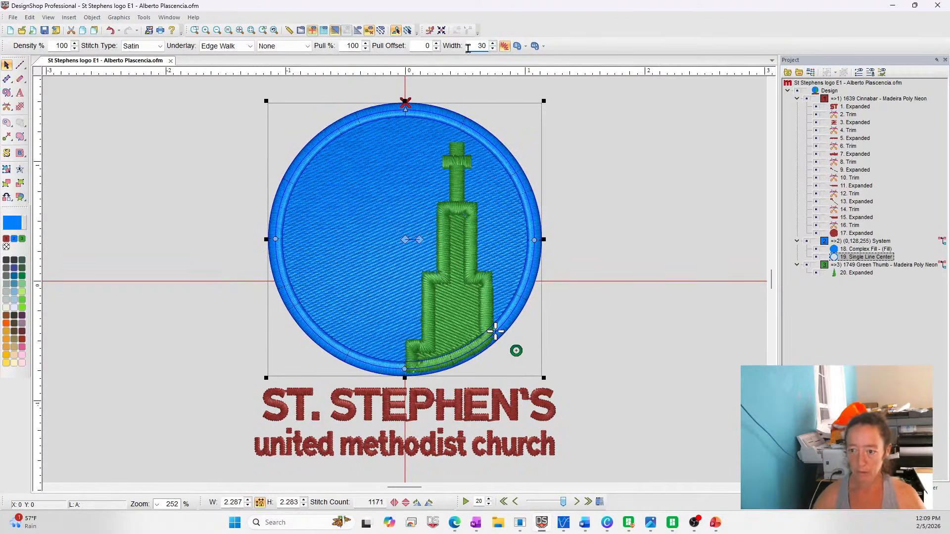
click(730, 195)
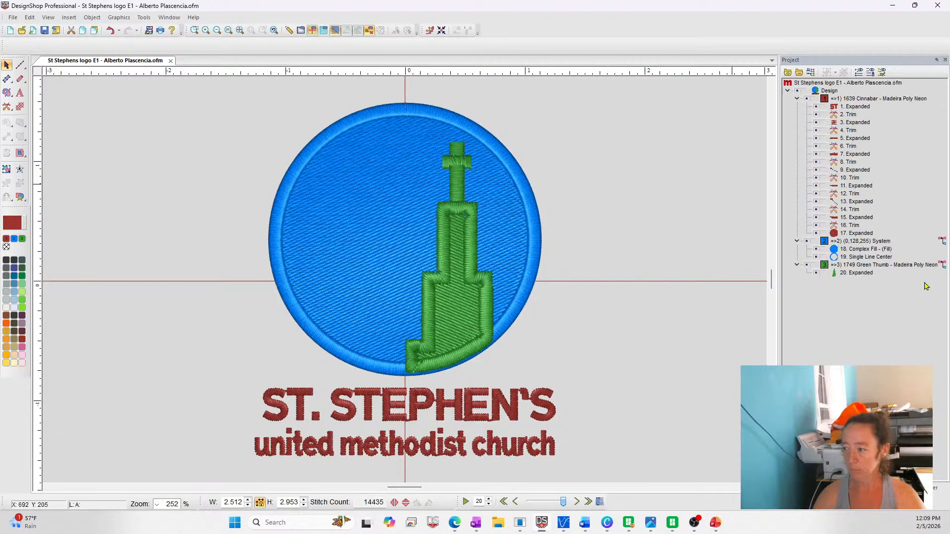
Hide the blue objects, measure the original red satin border's width at its upper-left edge, and show them again
click(382, 105)
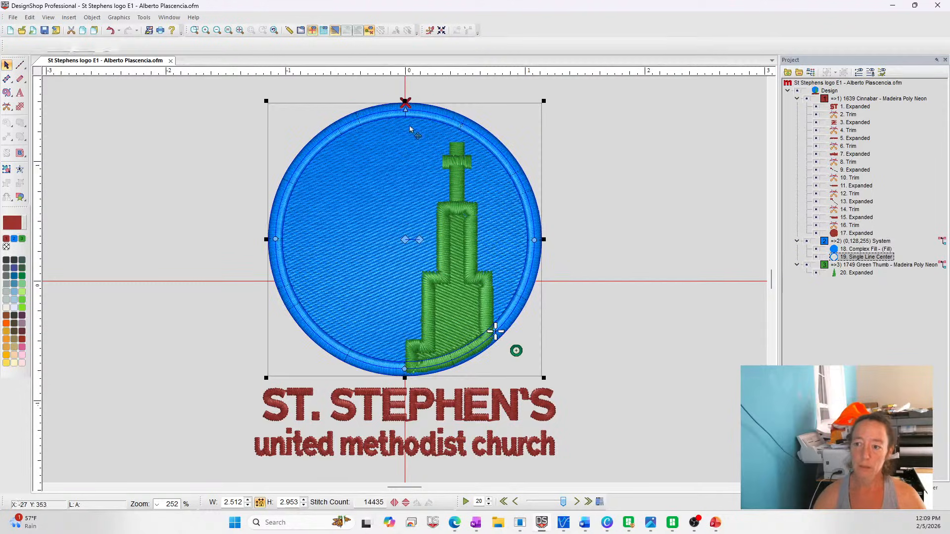
click(807, 241)
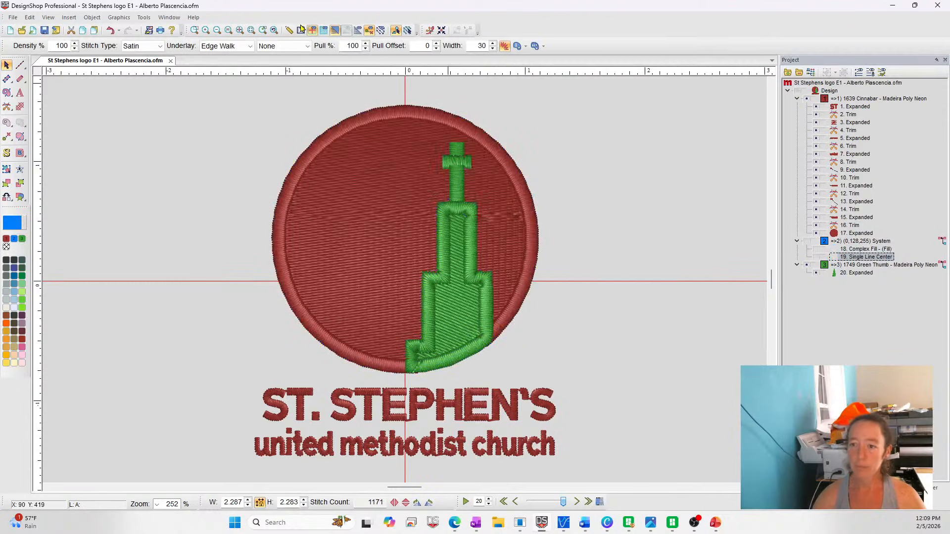
click(195, 30)
drag(281, 177, 318, 208)
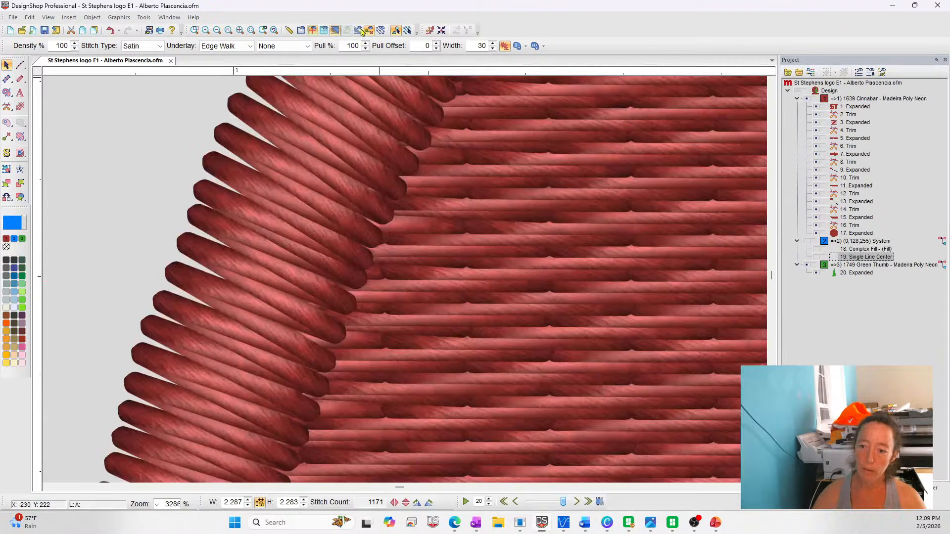
click(290, 30)
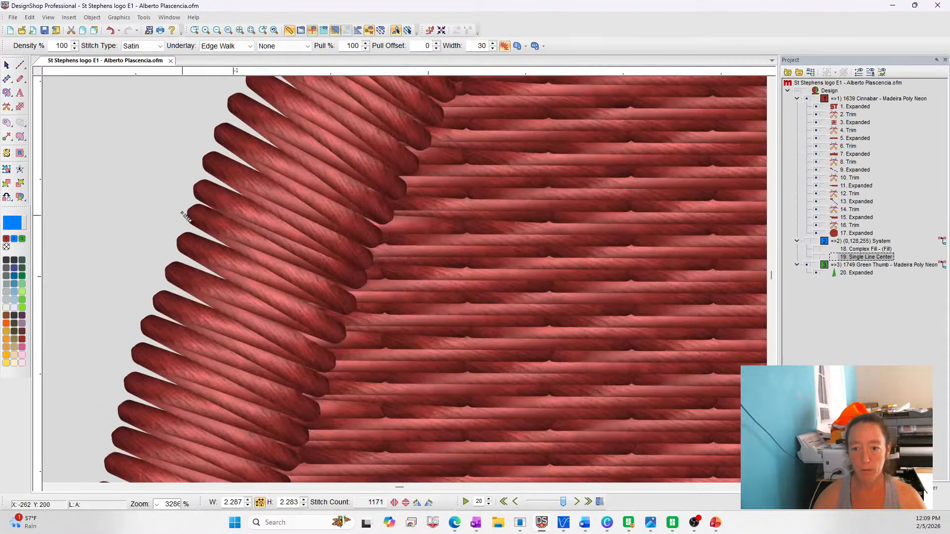
drag(188, 212, 367, 288)
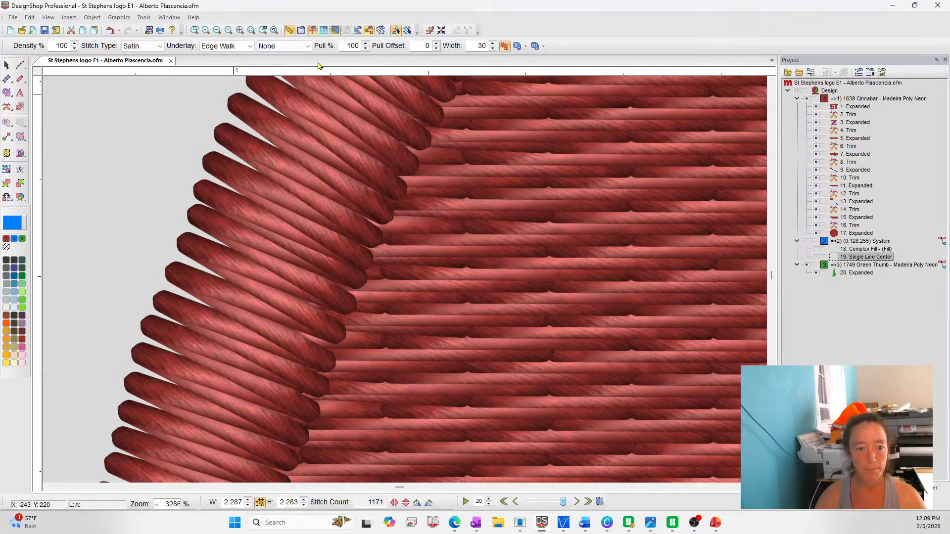
click(240, 30)
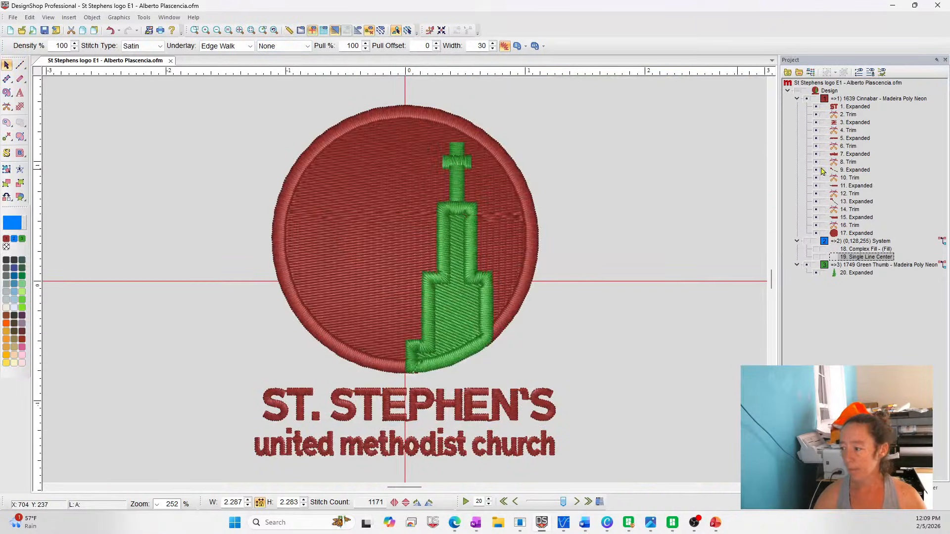
click(844, 256)
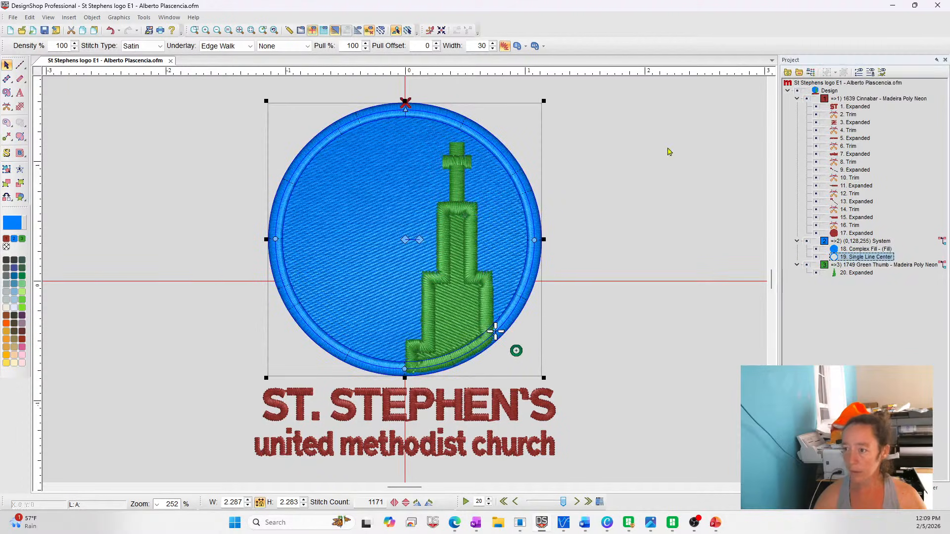
Scale the blue fill and satin border together to about 2.236 by 2.236, and compare them with the original red circle by toggling its visibility
click(725, 246)
click(853, 249)
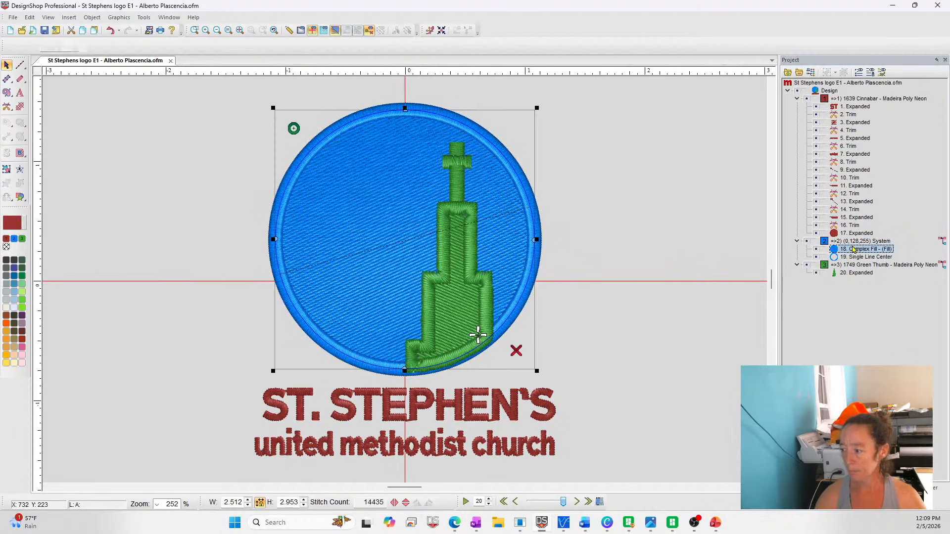
click(853, 257)
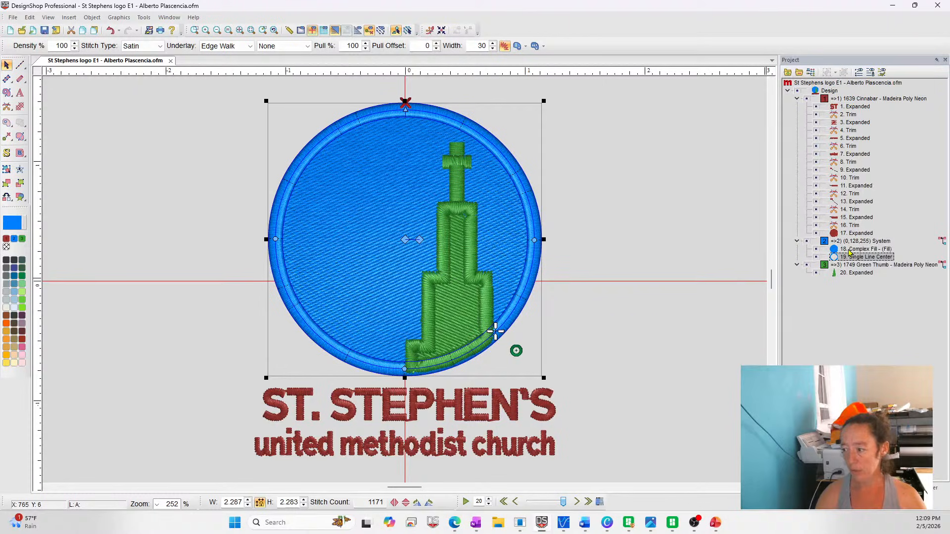
click(852, 242)
drag(542, 98, 541, 100)
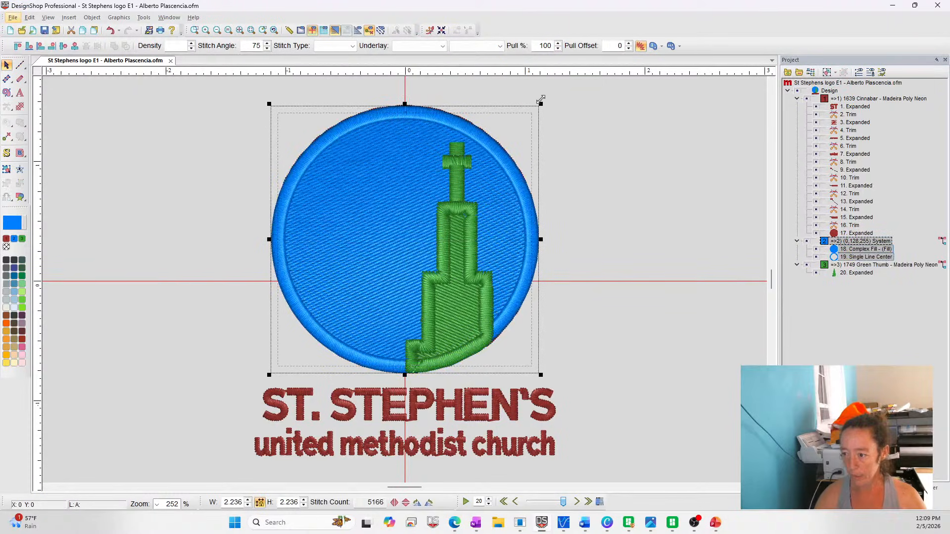
click(696, 202)
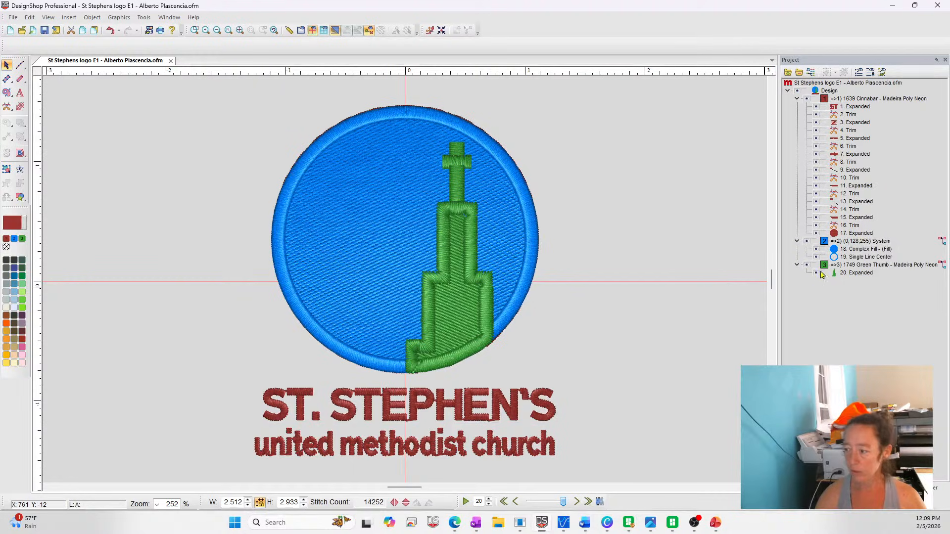
click(815, 234)
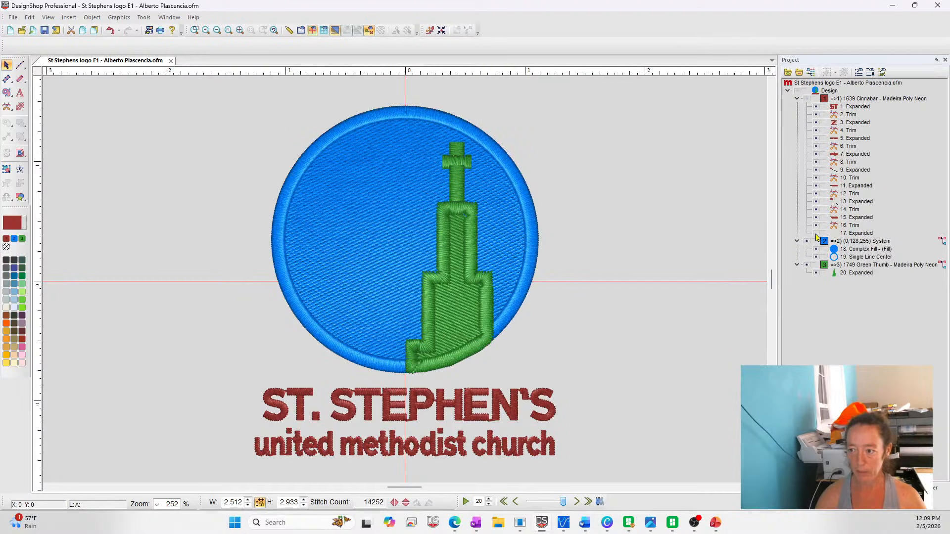
click(816, 234)
Increase the width of the blue satin border around the circle slightly
click(498, 334)
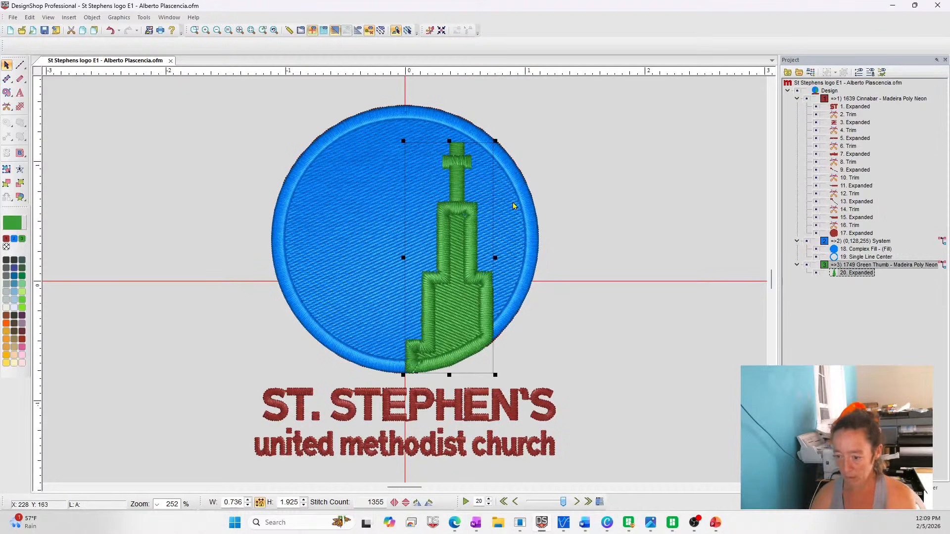
click(873, 257)
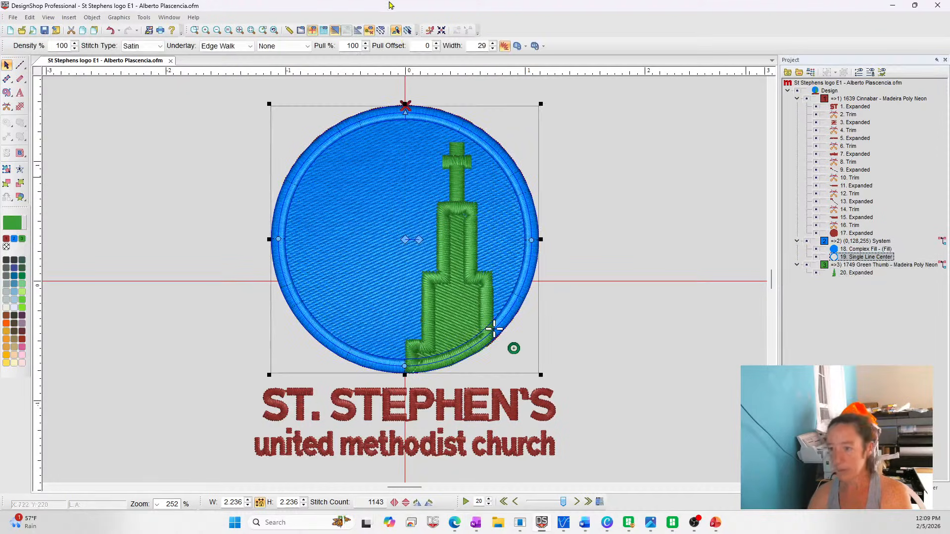
click(493, 44)
click(493, 44)
click(699, 246)
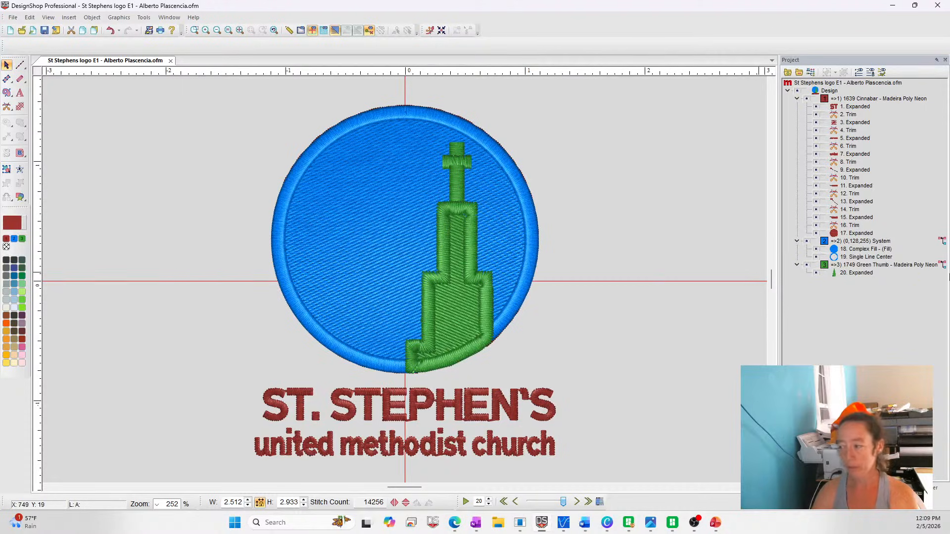
Add points to the blue fill's lower edge beneath the green steeple, pull one up to the tower's top, and check the notch with the steeple hidden
click(869, 251)
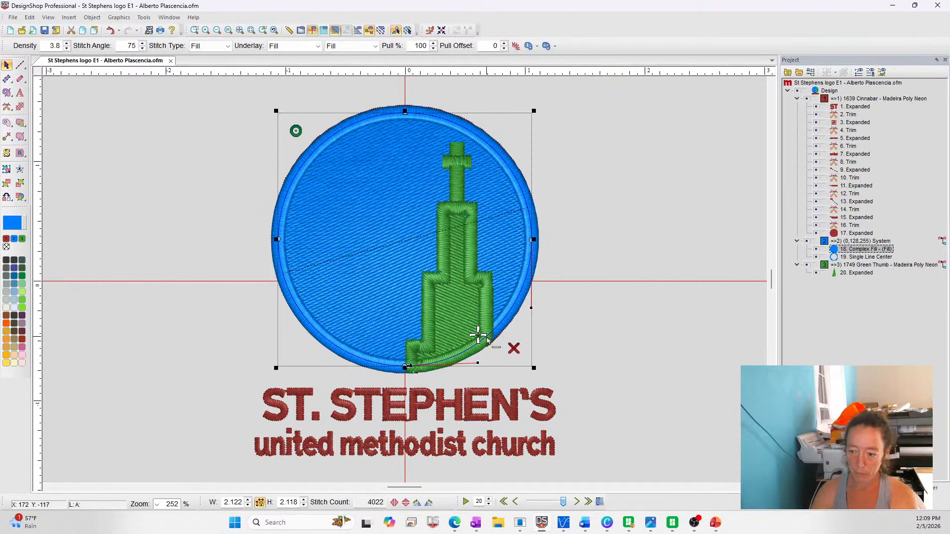
click(472, 355)
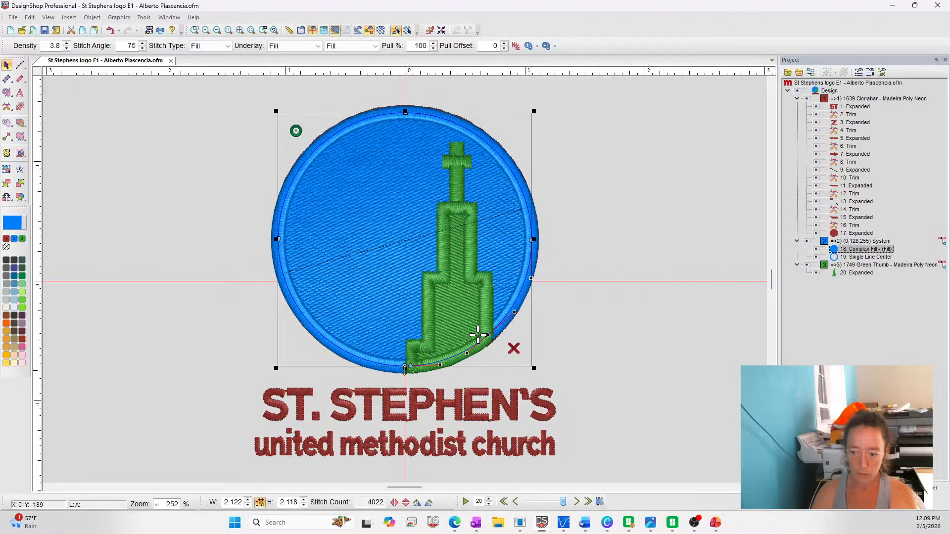
click(458, 356)
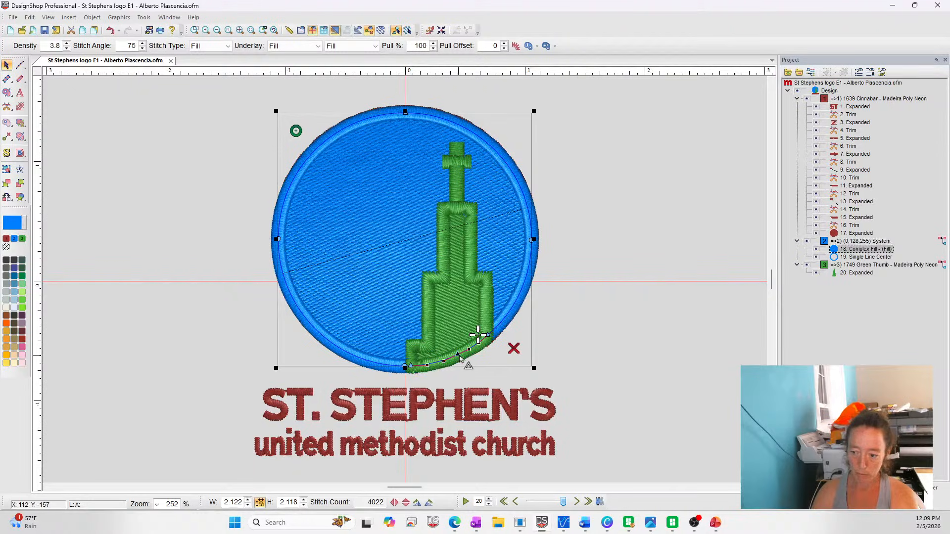
drag(458, 356, 459, 207)
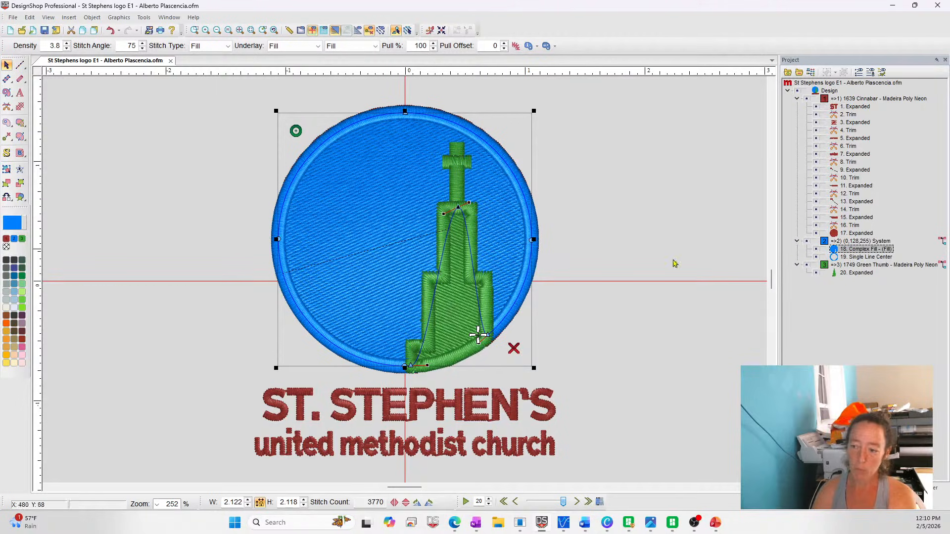
click(807, 266)
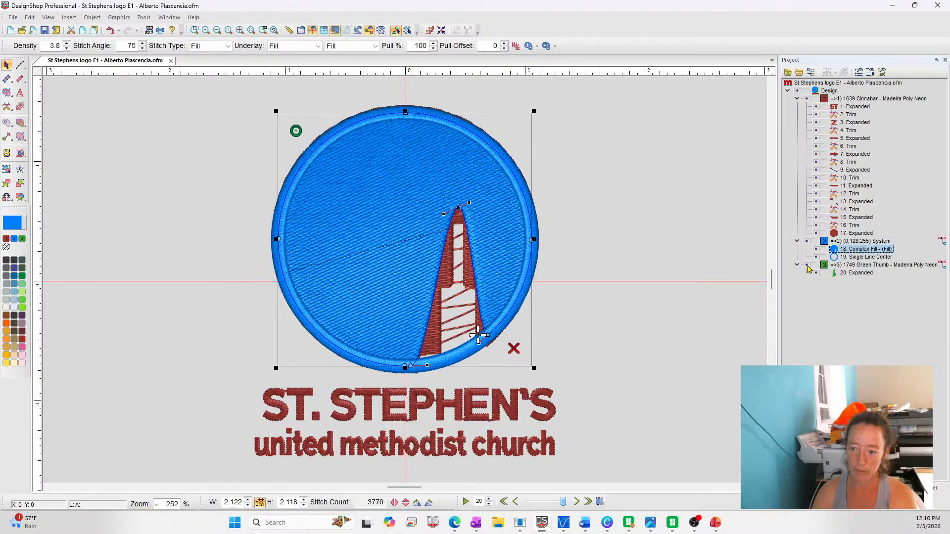
click(808, 266)
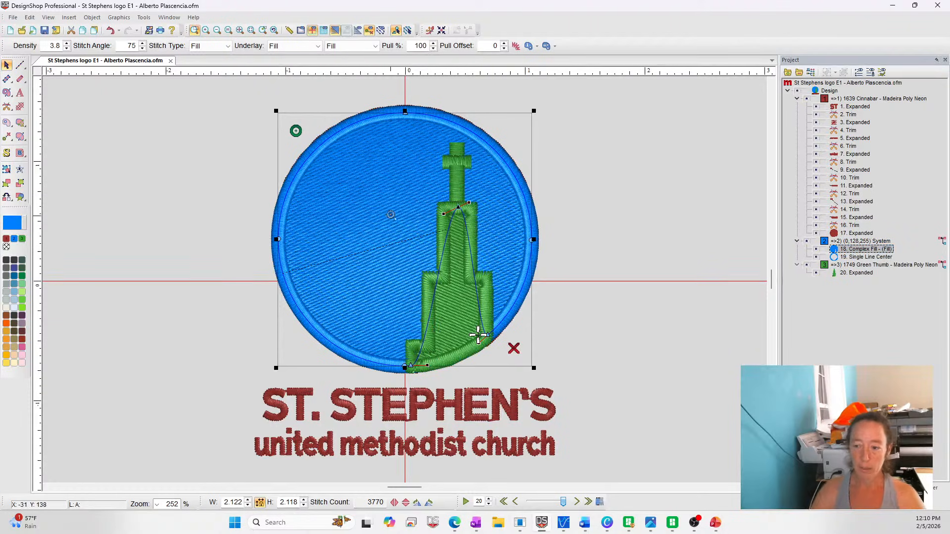
Convert the curved sides of the notch in the blue fill to straight lines
scroll(573, 323, up, 3)
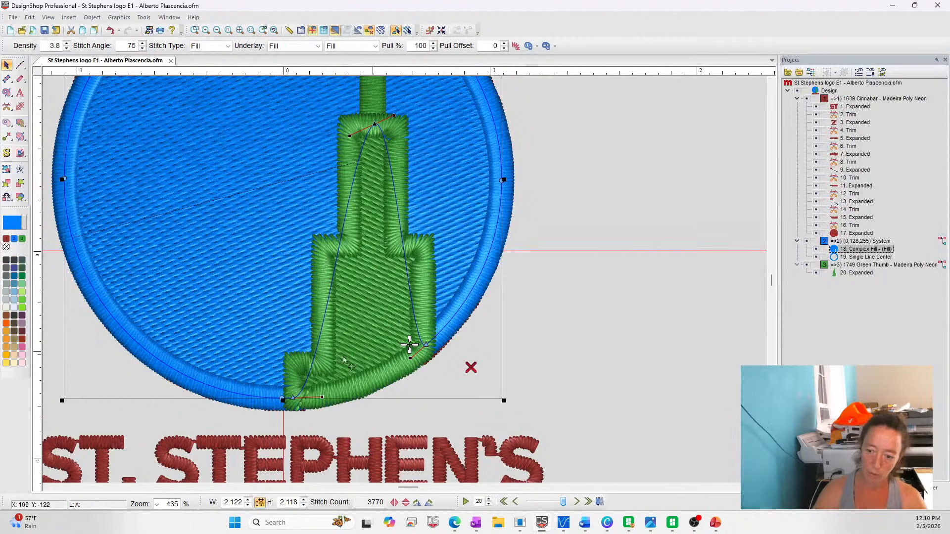
double_click(318, 340)
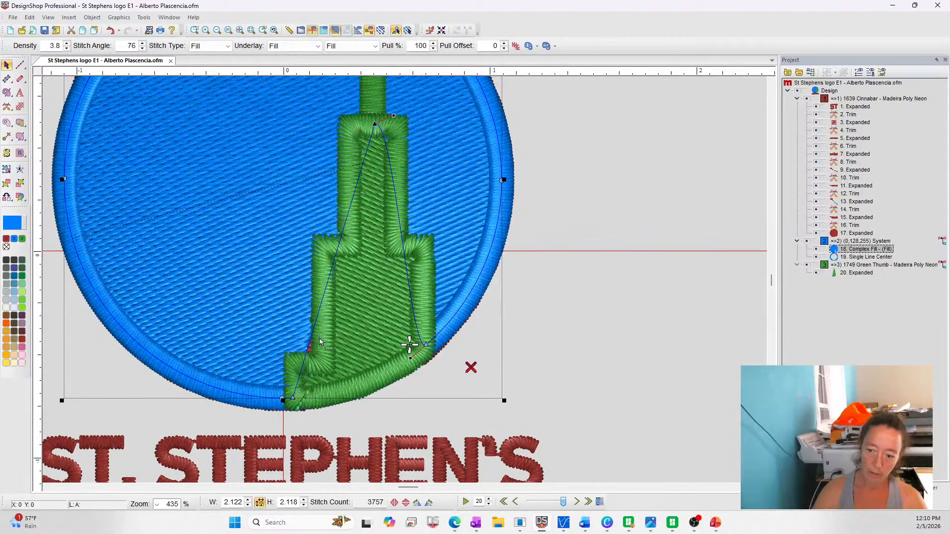
double_click(409, 281)
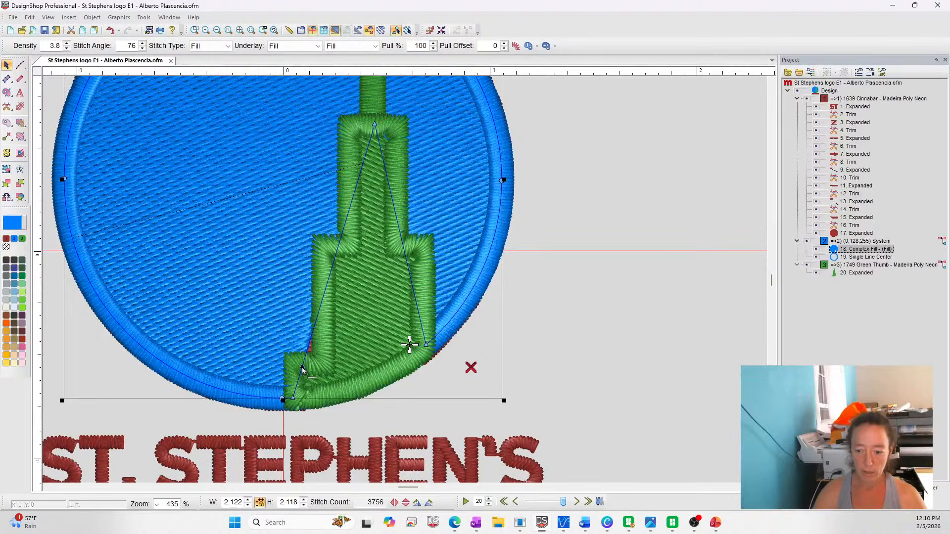
Add and position corner points on the notch's left side so it follows the steeple's stepped left edge
drag(302, 368, 321, 364)
drag(345, 271, 322, 250)
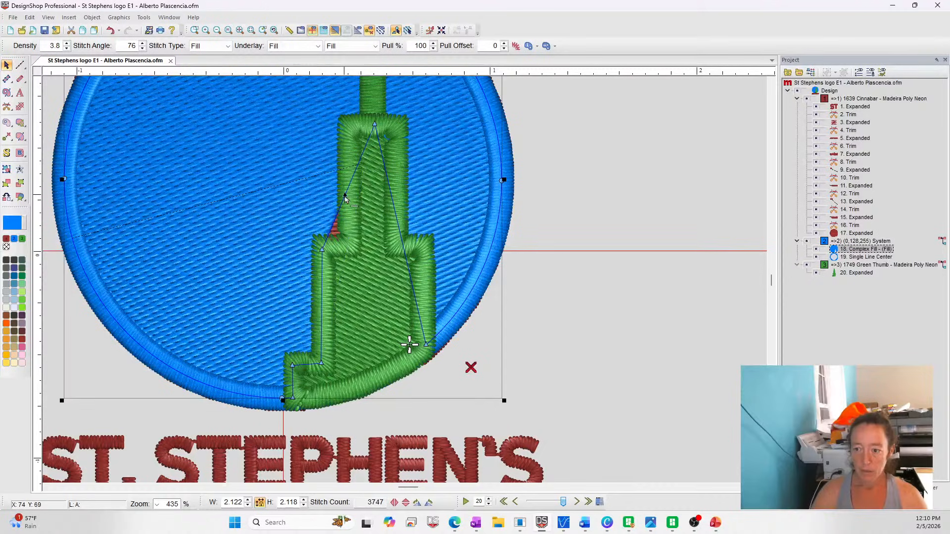
drag(345, 198, 323, 246)
click(323, 247)
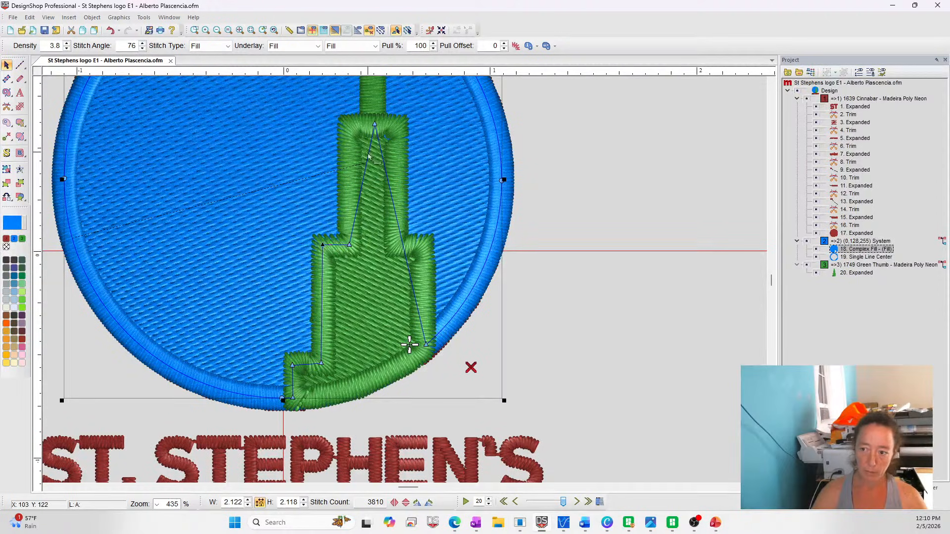
Square off the notch's top and shape its right side with corner points along the steeple's stepped right edge
drag(368, 152, 398, 125)
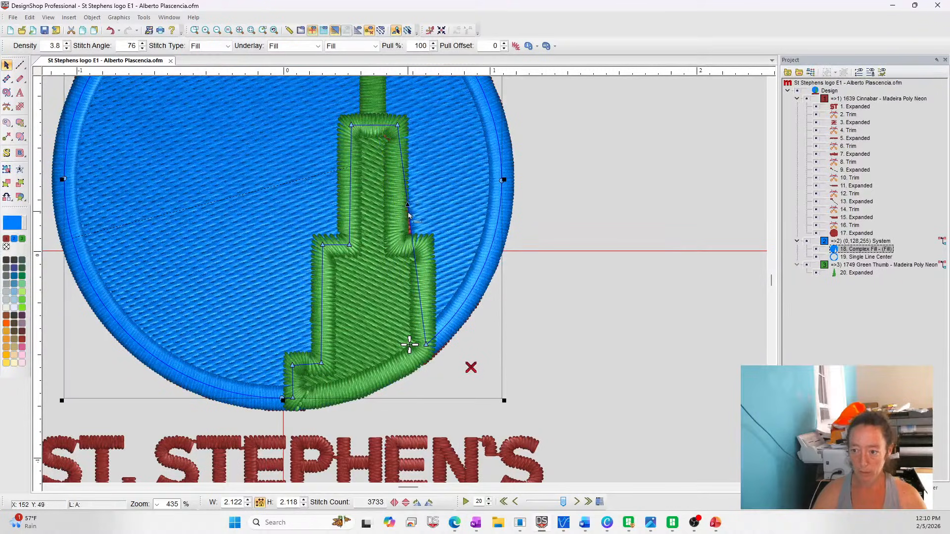
drag(408, 205, 397, 246)
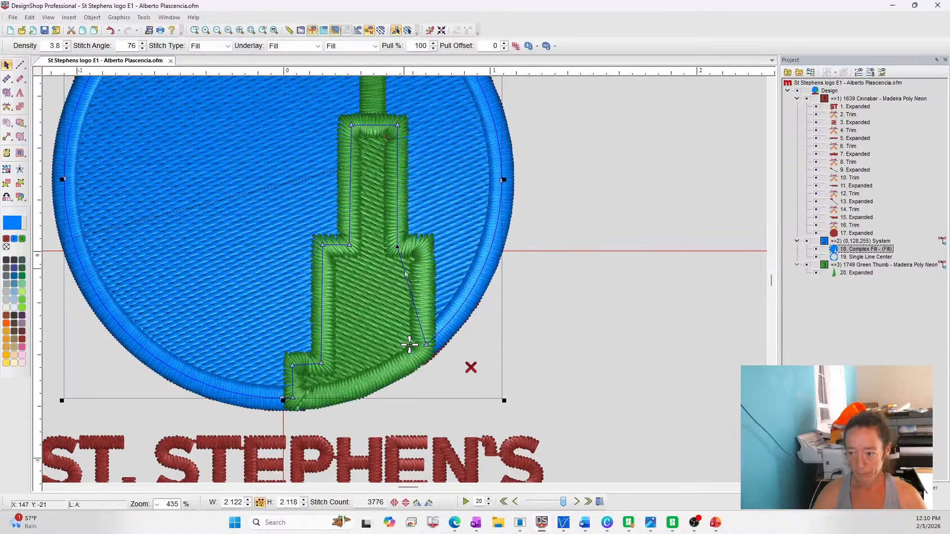
click(407, 278)
drag(407, 277, 423, 246)
click(642, 370)
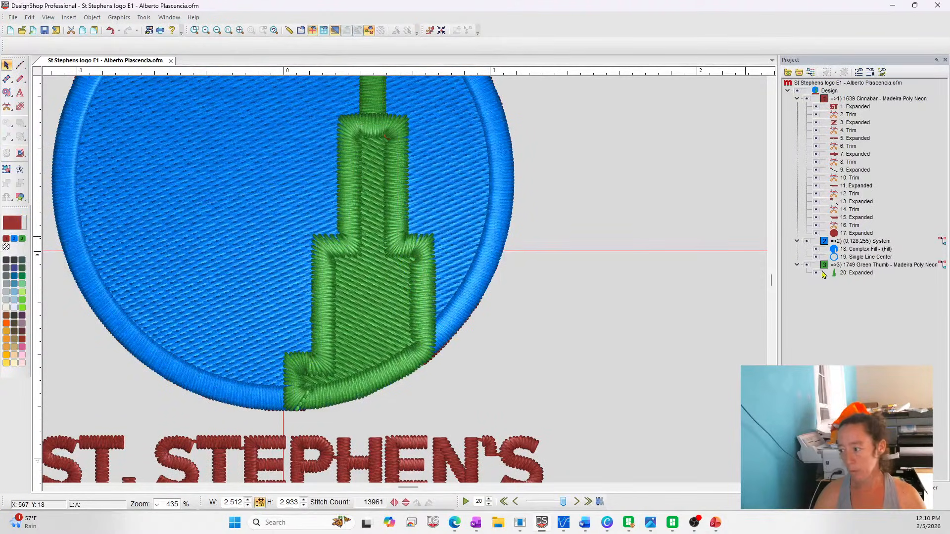
Hide the green steeple to inspect the finished notch, show it again, and examine the steeple's expanded stitches
click(807, 266)
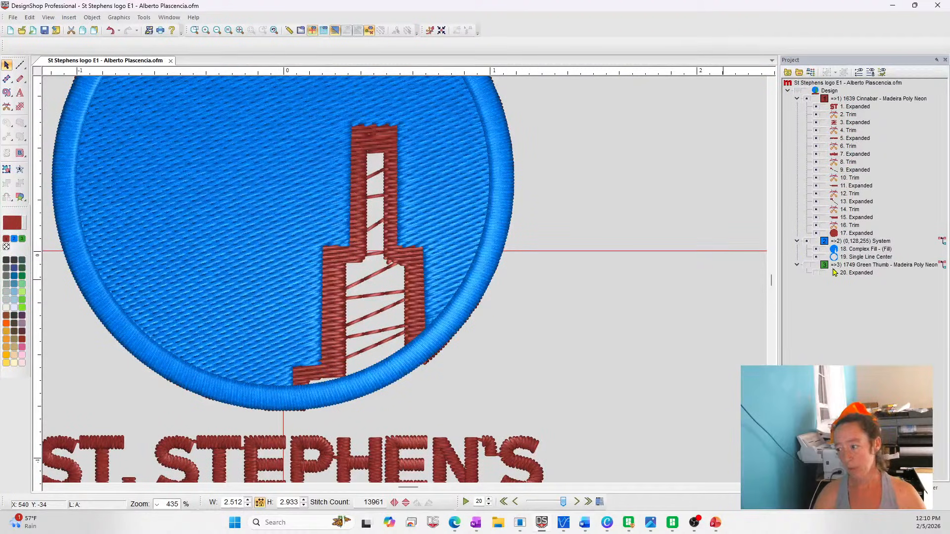
click(809, 270)
click(863, 273)
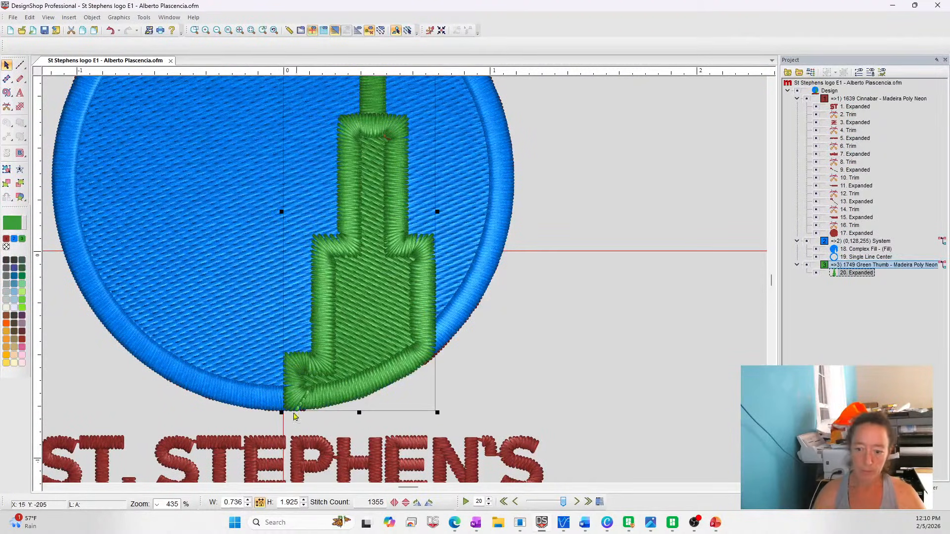
scroll(376, 175, up, 2)
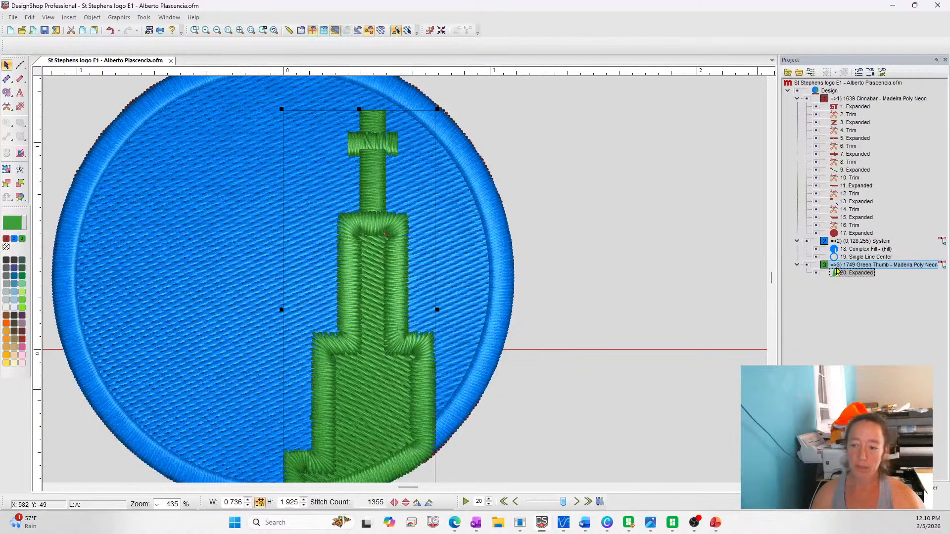
click(465, 502)
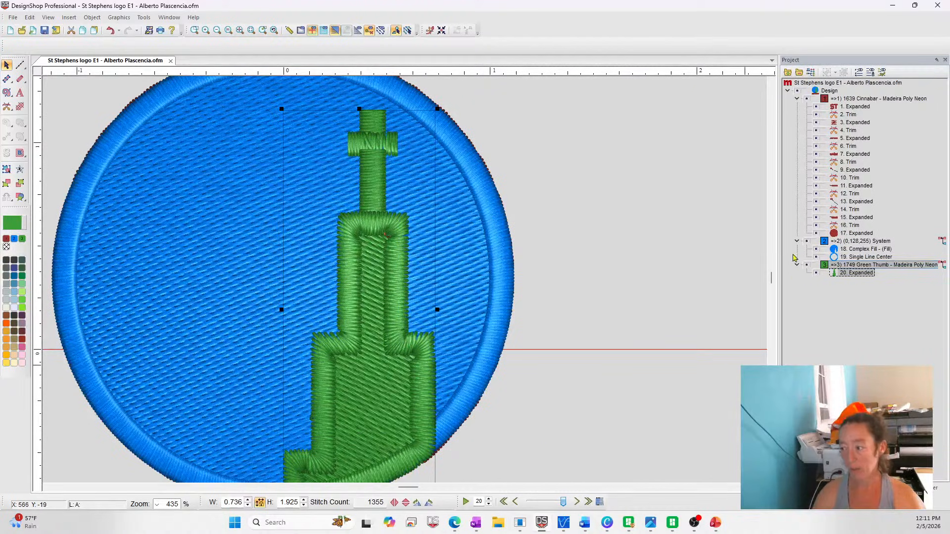
Create a Single Line Center satin border from the notched blue complex fill
click(852, 249)
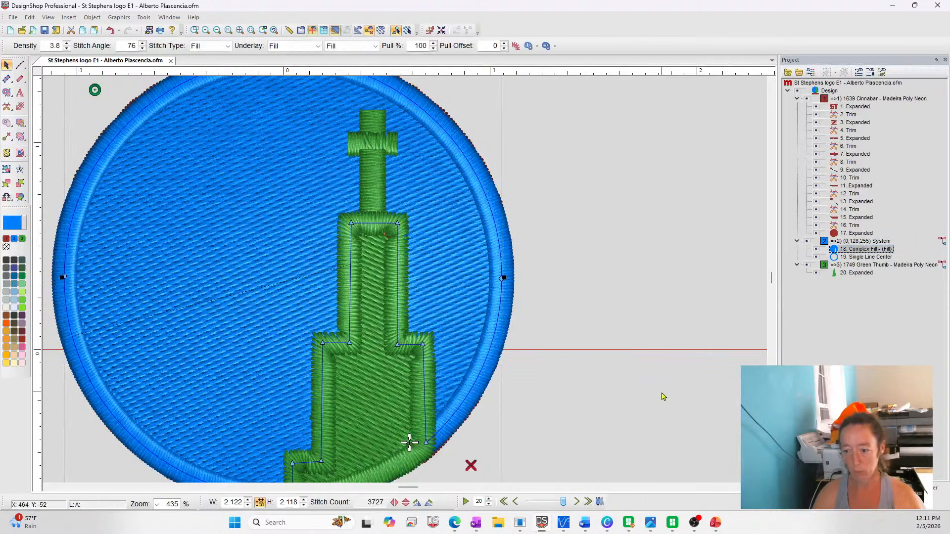
scroll(225, 394, down, 2)
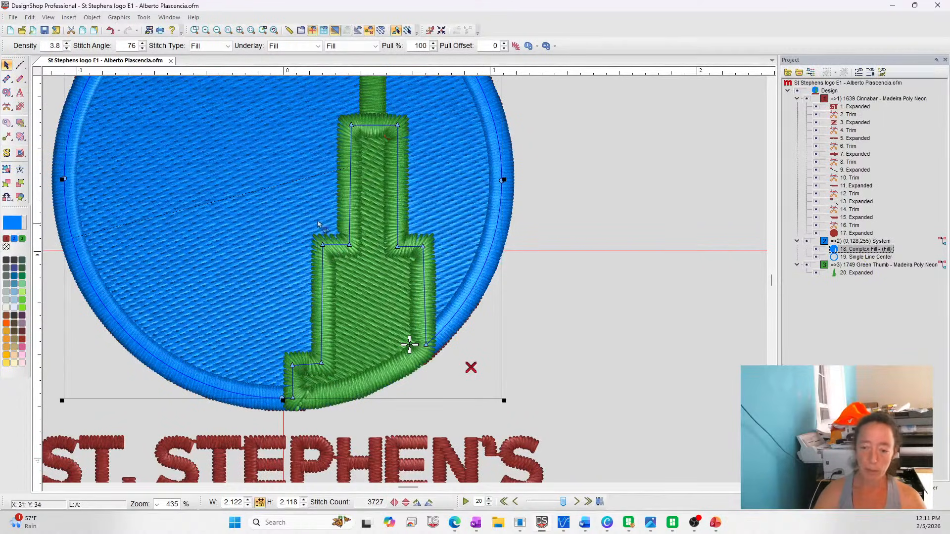
click(20, 80)
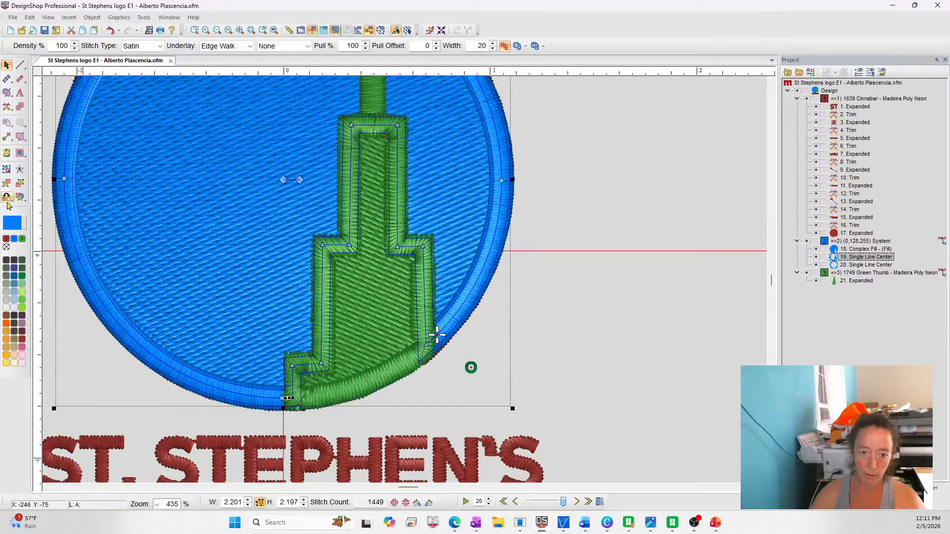
Split the new satin border at the steeple's two base corners and delete its circular portion, keeping the steeple outline
drag(7, 198, 33, 198)
click(284, 397)
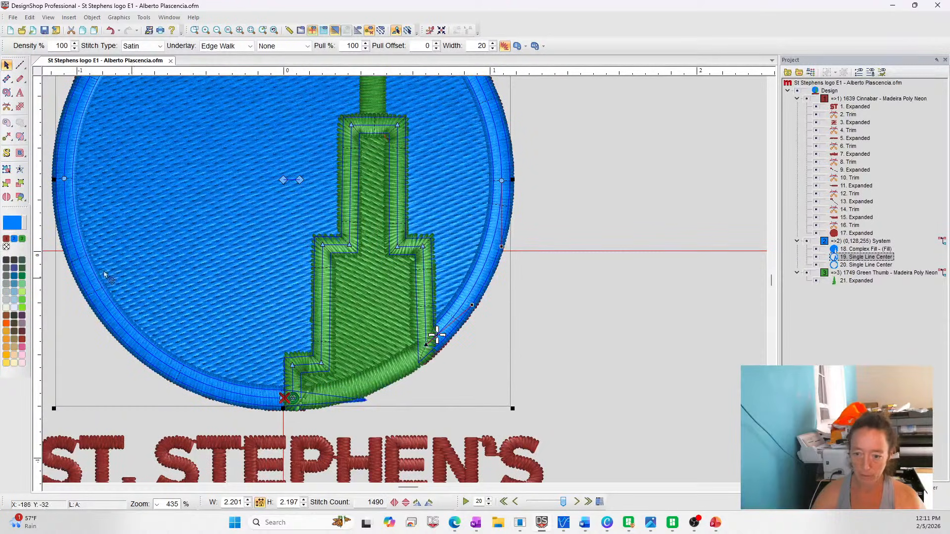
click(10, 200)
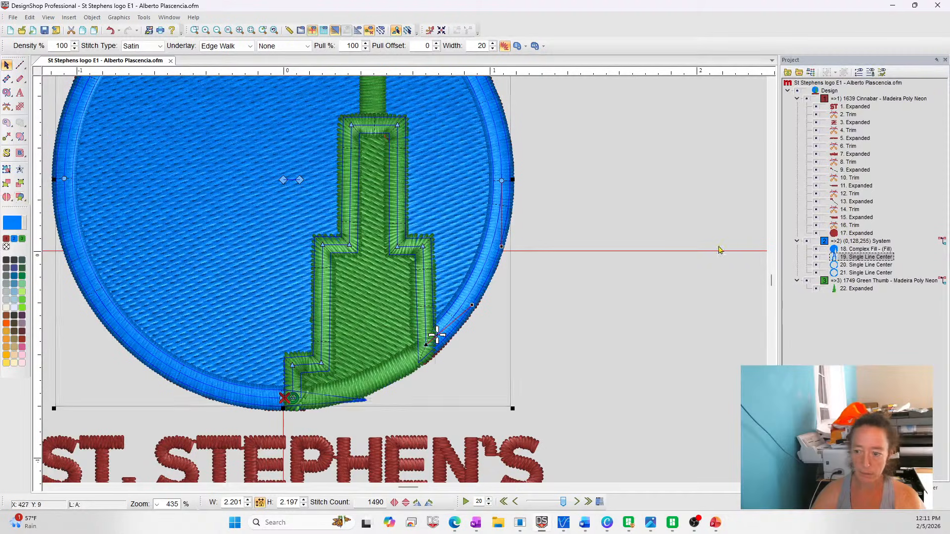
click(848, 266)
key(Delete)
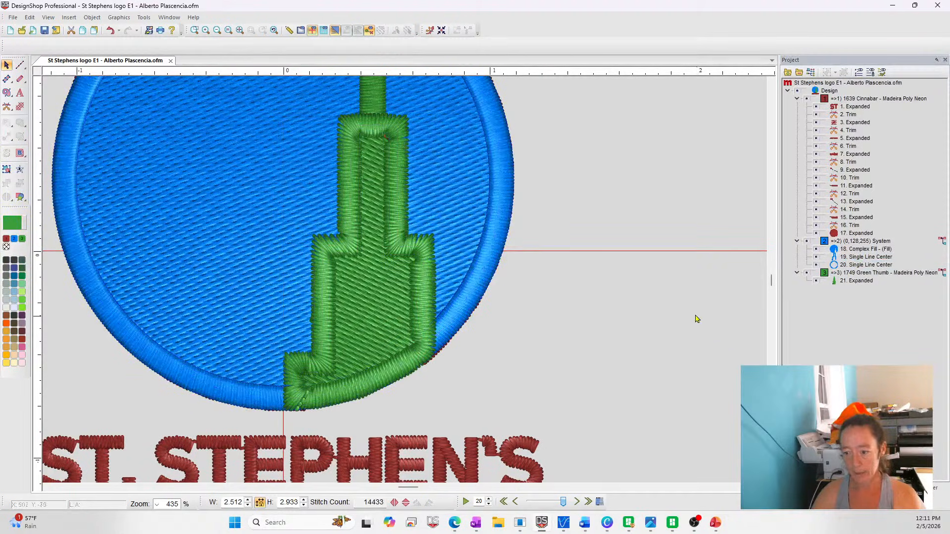
Move the steeple outline after the green steeple in the stitching order and set its width to 30
click(841, 258)
drag(849, 261, 851, 284)
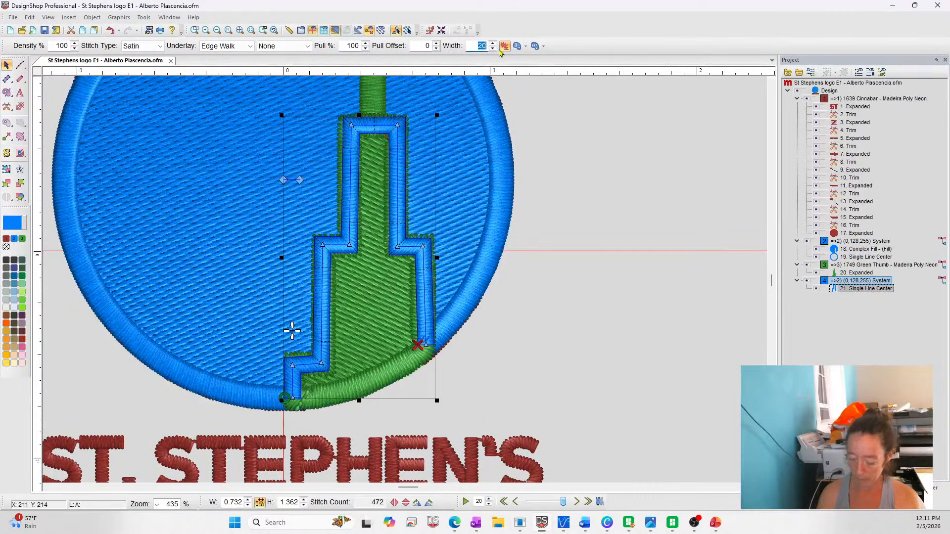
key(Return)
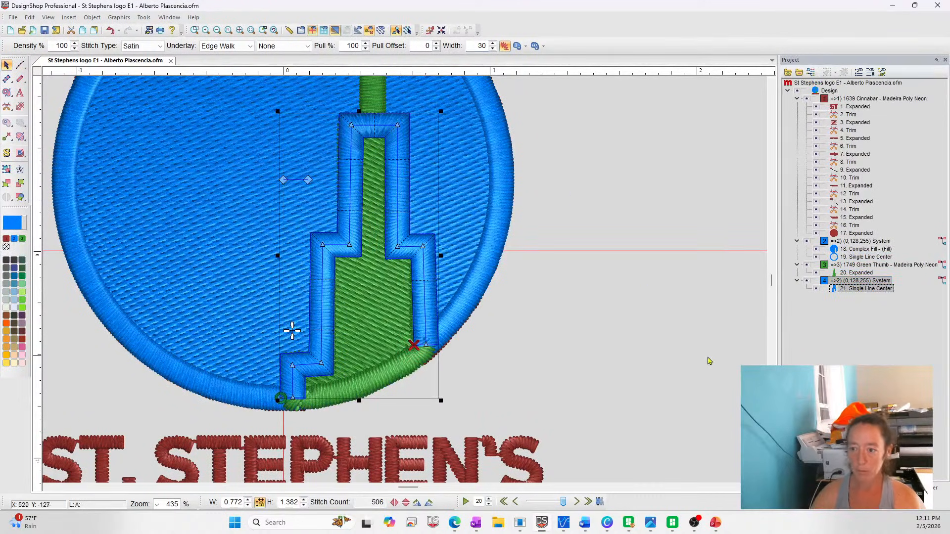
key(Escape)
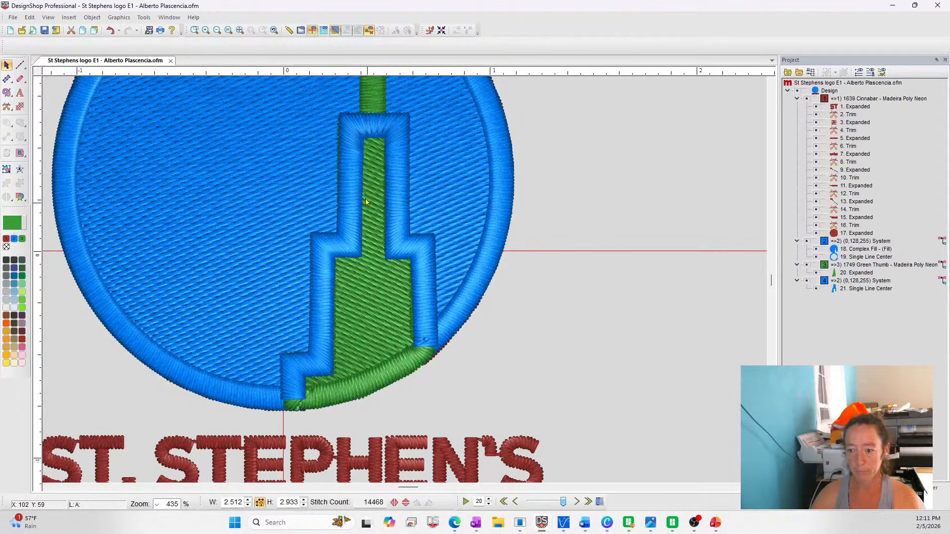
Extend the steeple outline from its lower-left end across the base to the lower-right corner
click(296, 408)
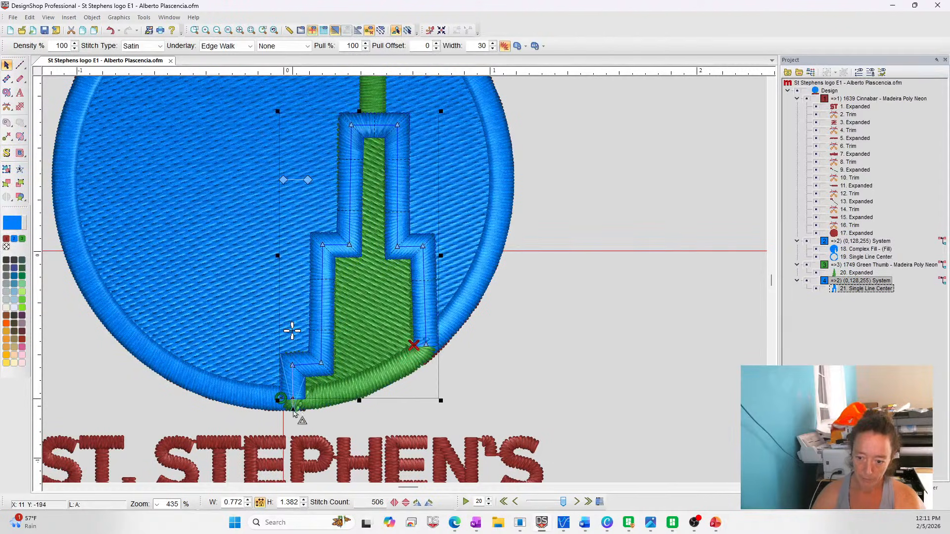
drag(293, 413, 292, 401)
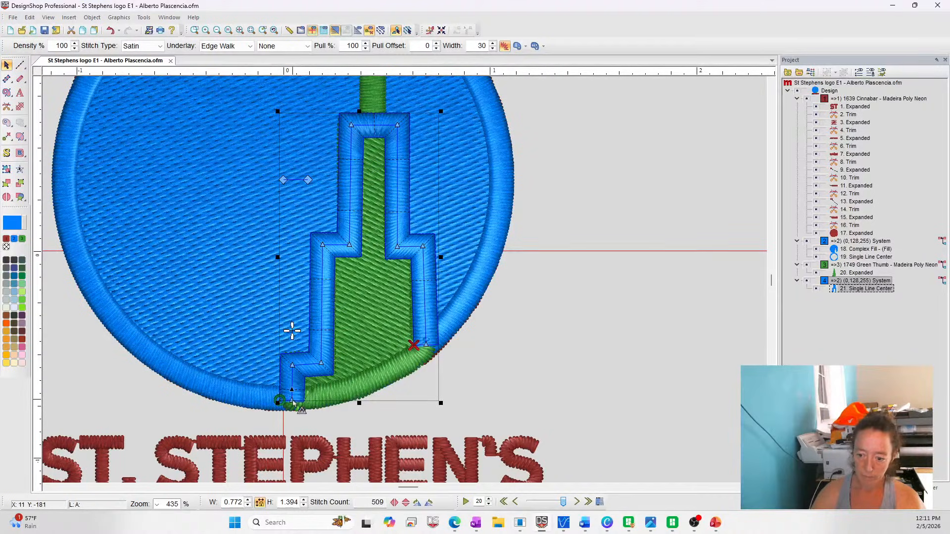
drag(293, 402, 438, 354)
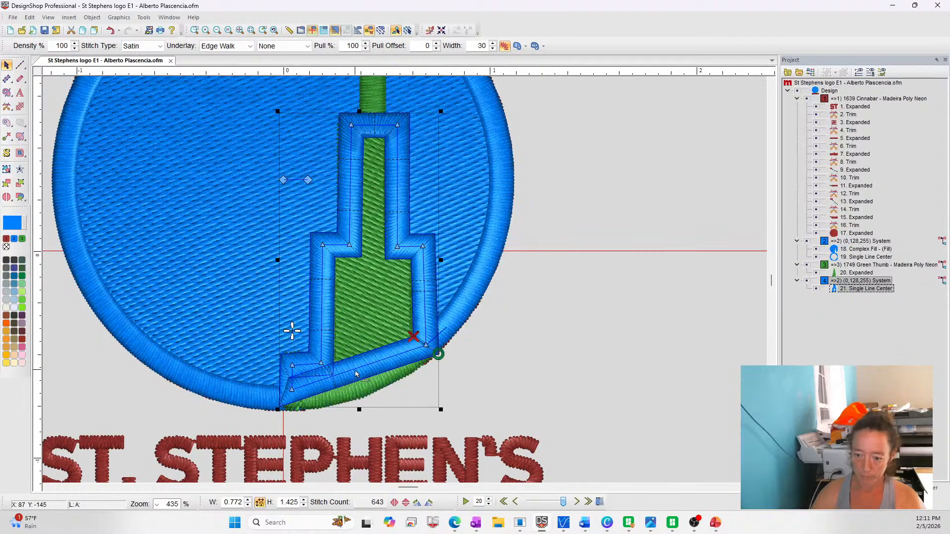
Curve the outline's base segment to follow the circle's lower edge and adjust its lower-left corner and midpoint to cover the green border
right_click(355, 371)
drag(356, 370, 359, 382)
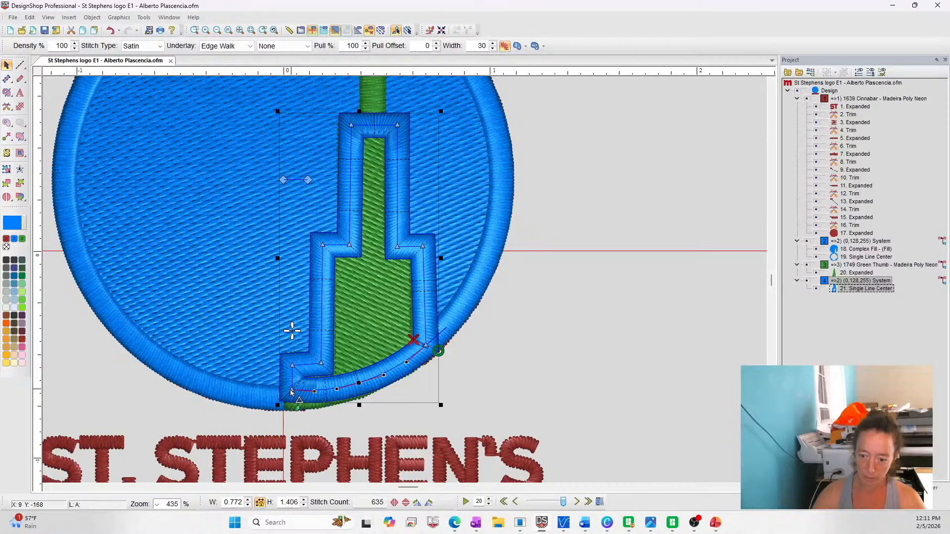
drag(292, 392, 292, 398)
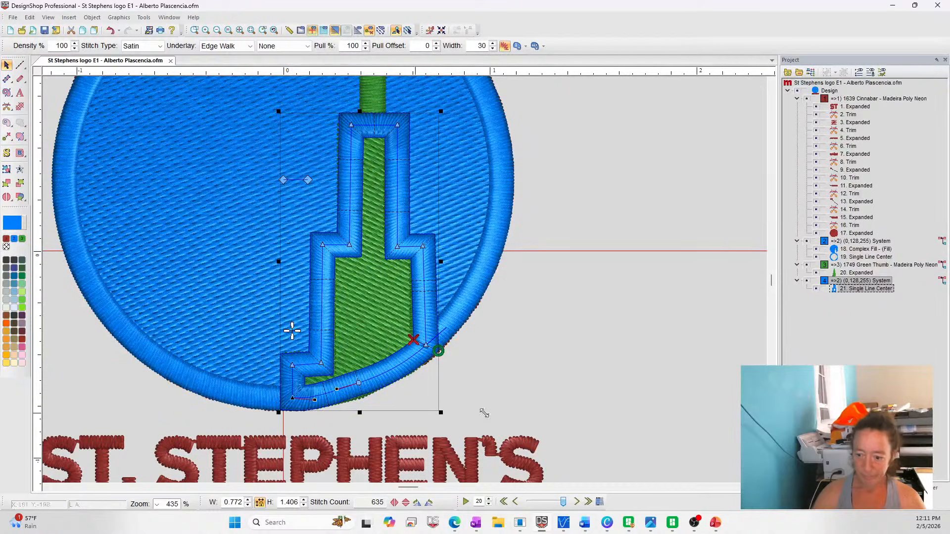
key(Escape)
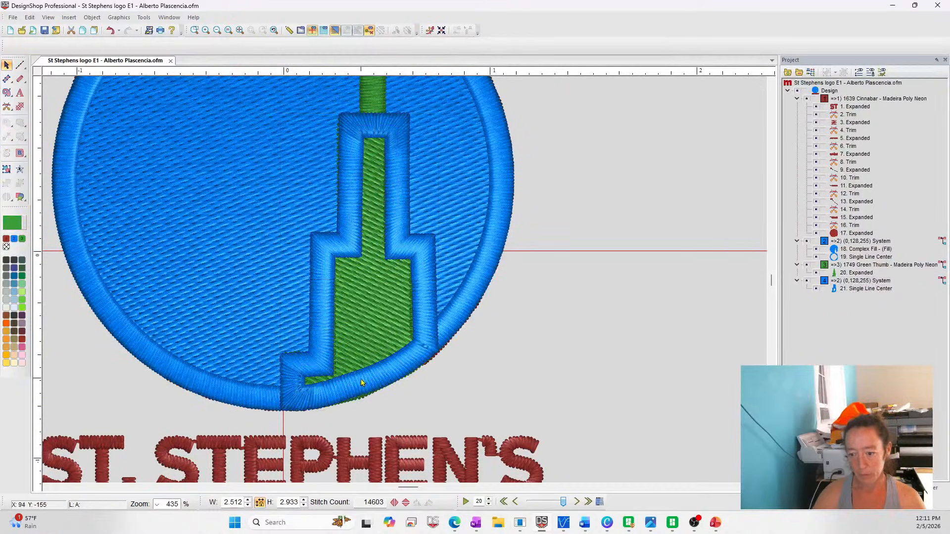
click(362, 383)
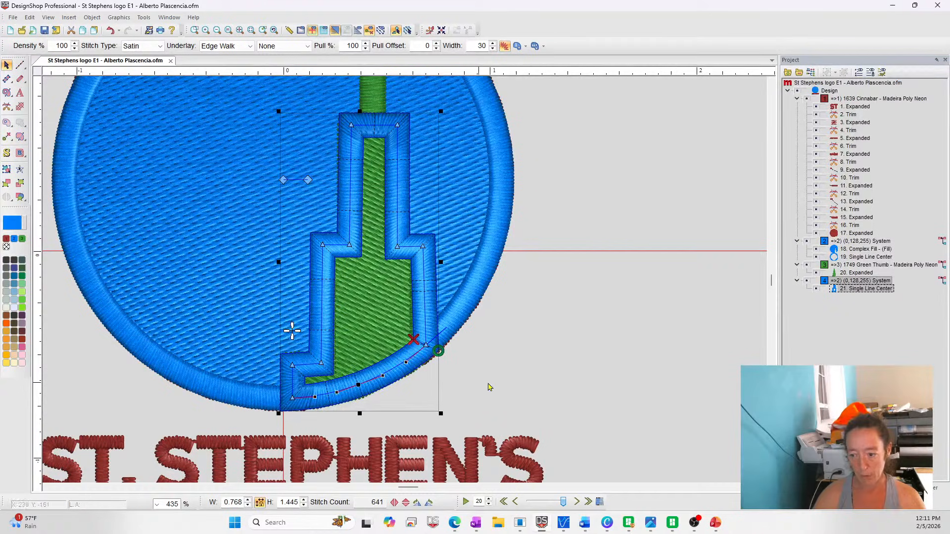
key(Escape)
scroll(594, 403, up, 2)
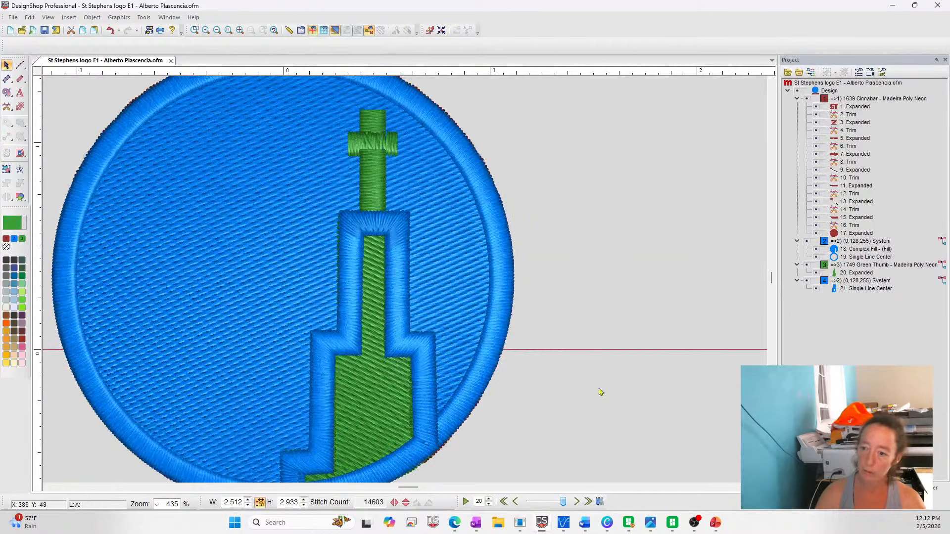
Nudge the steeple outline's upper-left corner outward and the inner corner of its lower-left step slightly inward
click(354, 229)
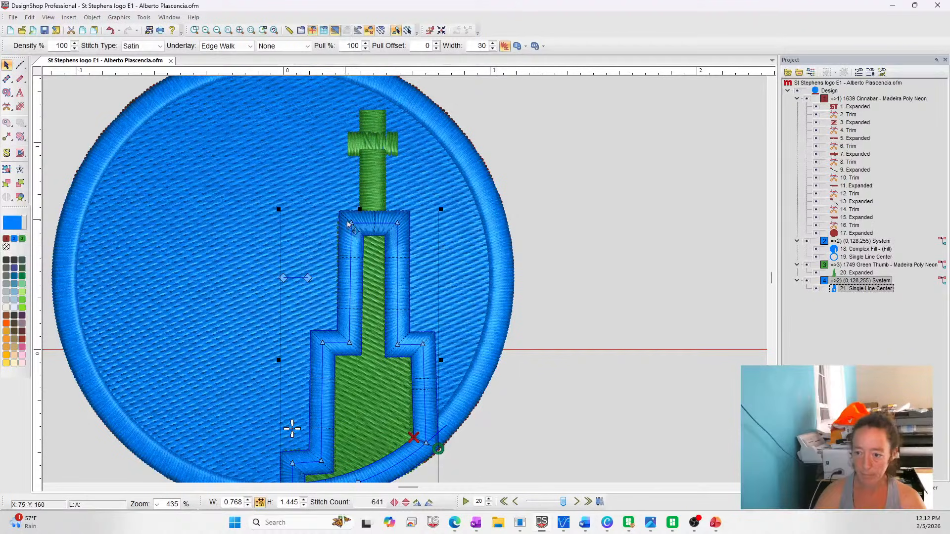
drag(349, 224, 347, 224)
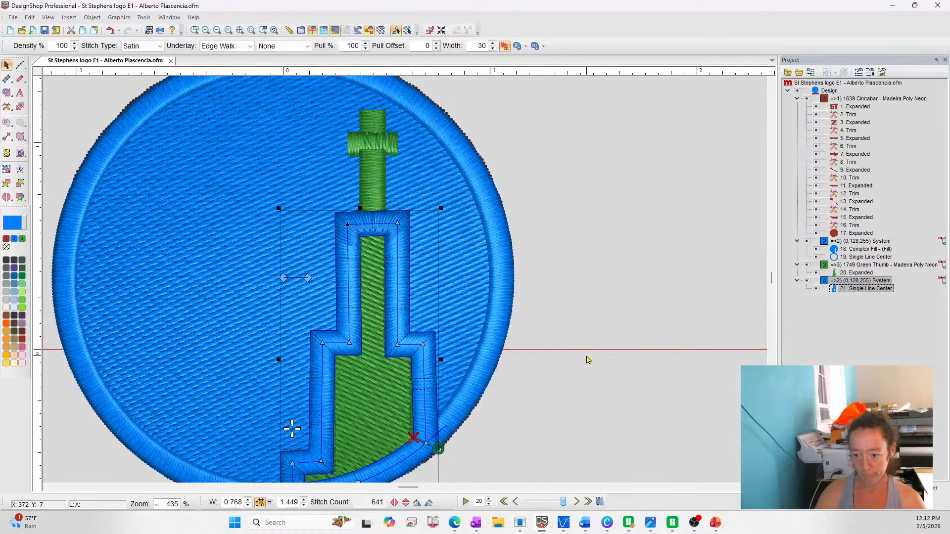
click(323, 462)
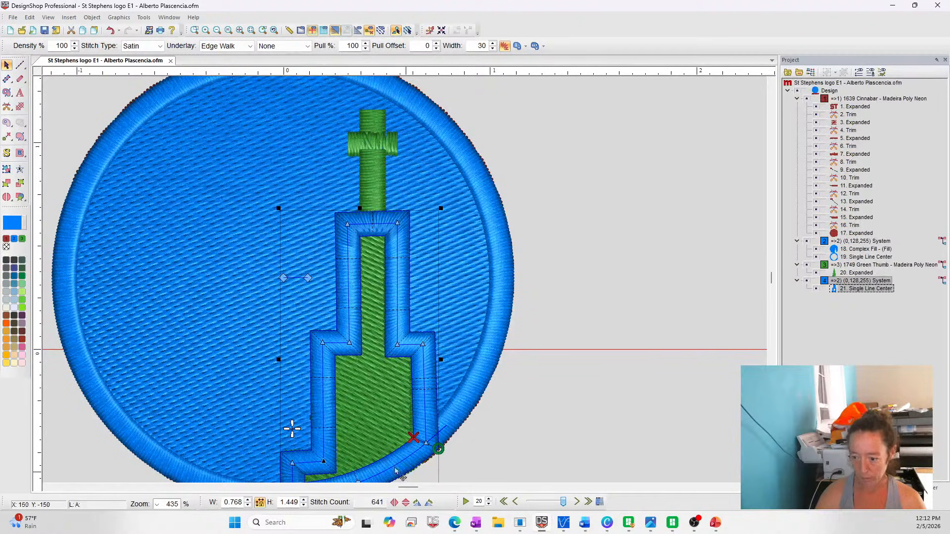
Move the steeple outline's lower-right corner slightly inward and clean up the base curve's points so it follows the circle's lower edge
drag(426, 444, 421, 447)
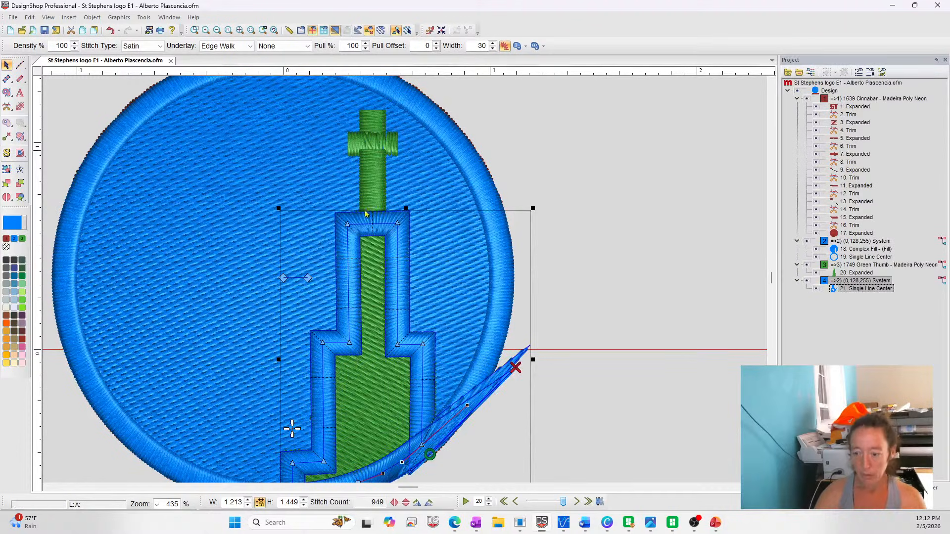
key(ctrl+z)
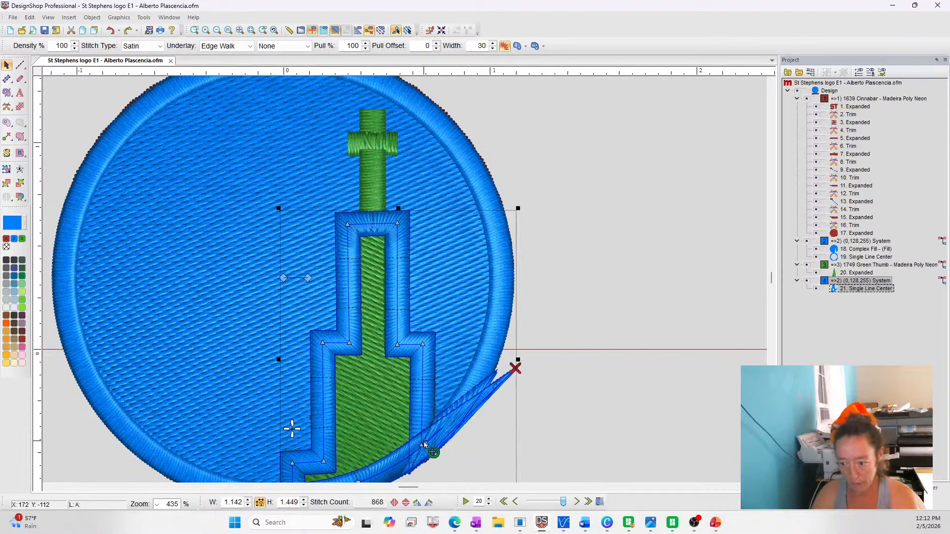
click(424, 444)
key(Delete)
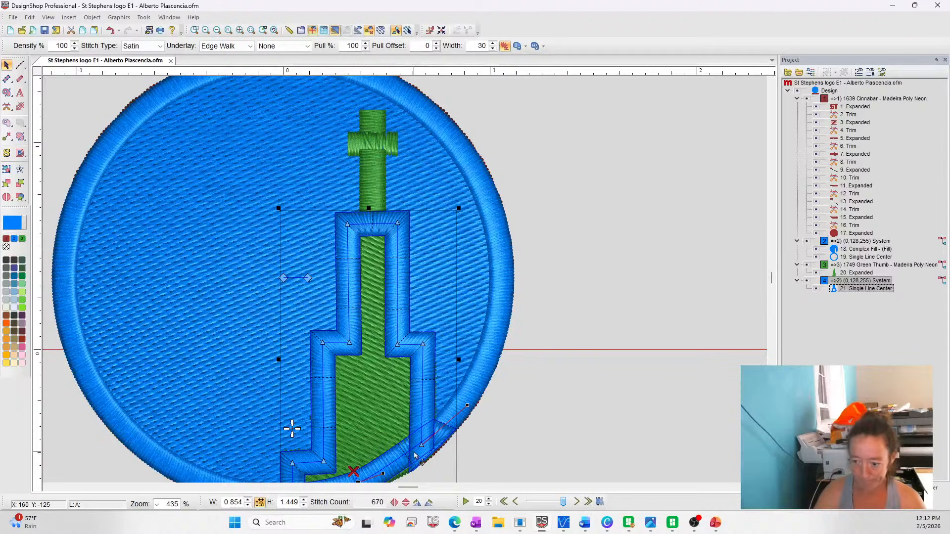
scroll(415, 455, down, 2)
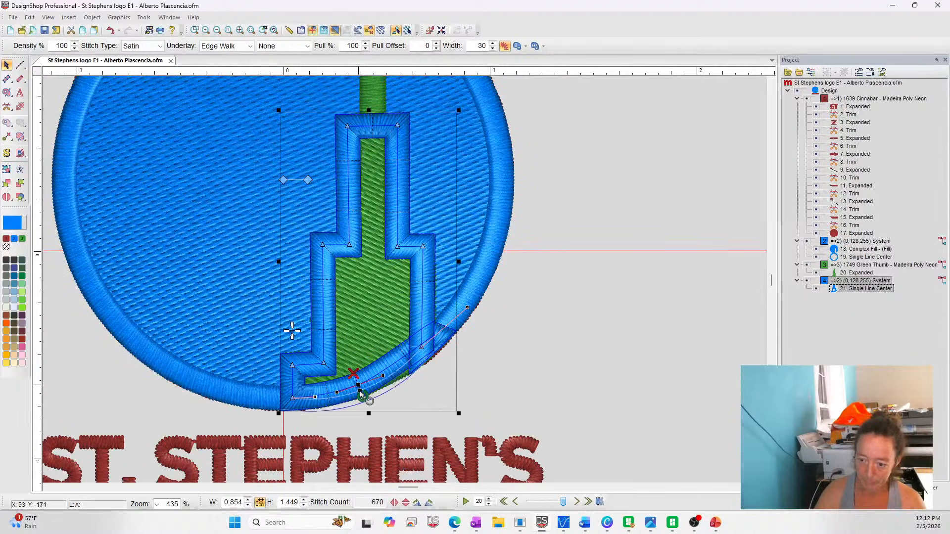
drag(360, 392, 358, 385)
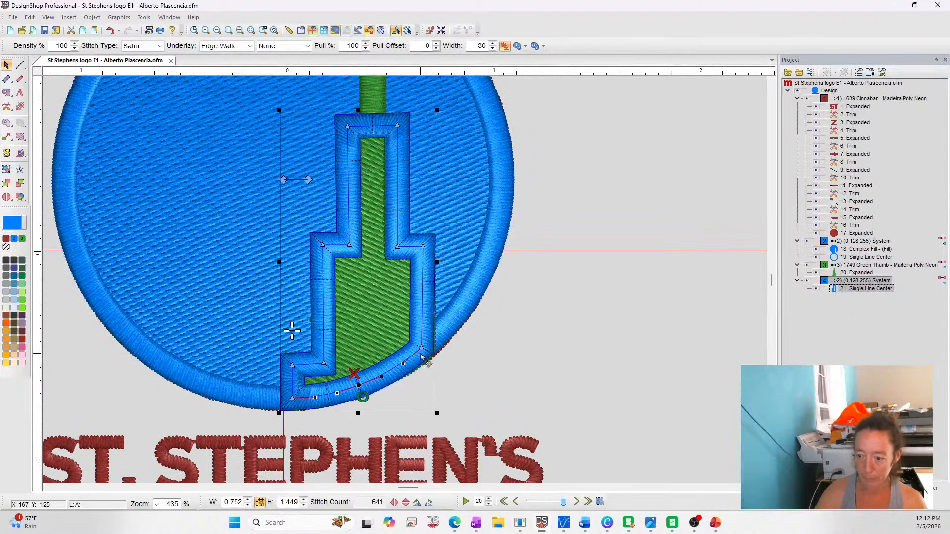
click(423, 350)
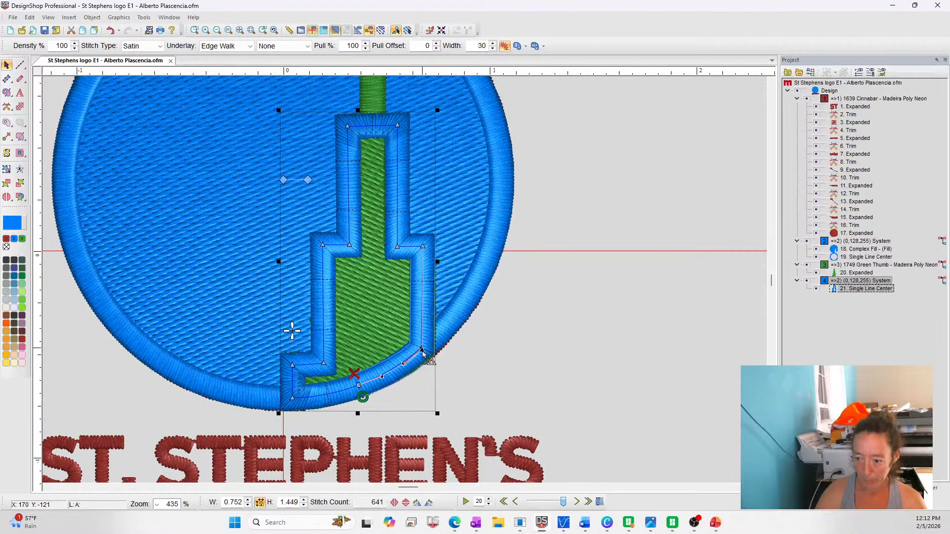
key(Escape)
scroll(526, 365, up, 3)
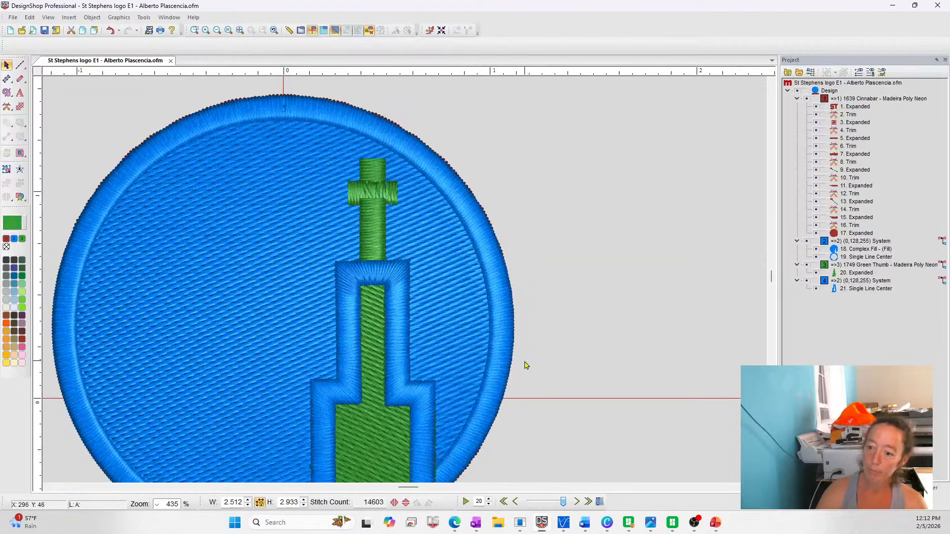
Digitize the steeple's green cross as three single-line satin segments: the lower shaft, the crossbar and the short upper arm
click(20, 79)
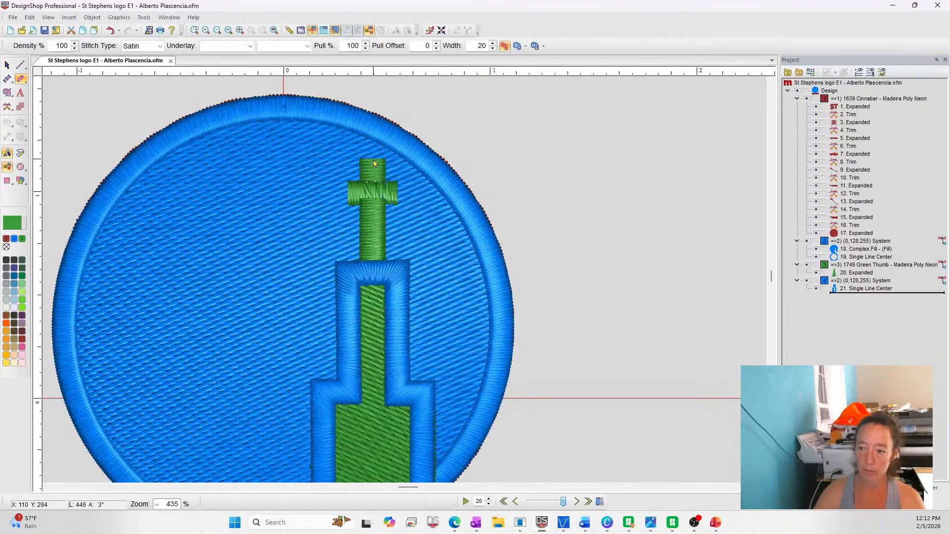
click(372, 269)
click(372, 202)
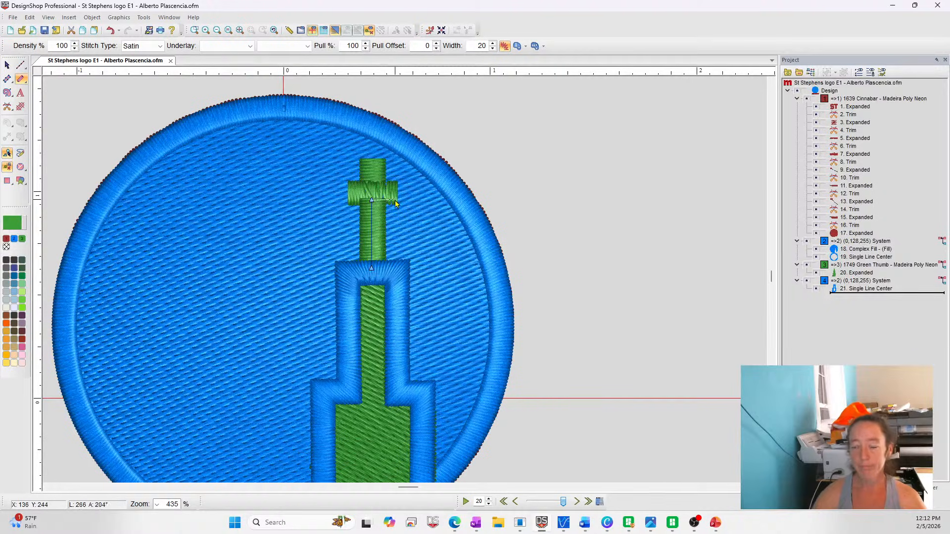
key(Return)
click(347, 190)
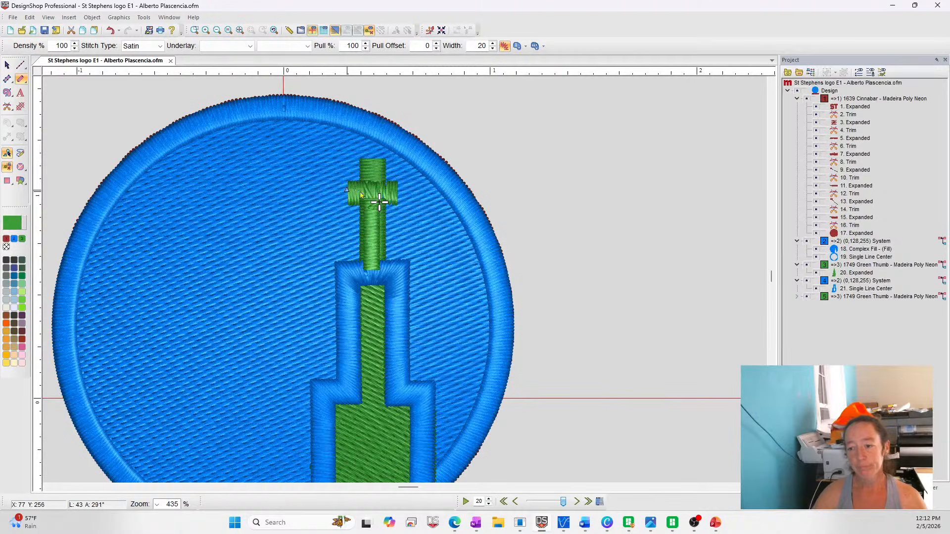
click(398, 191)
key(Return)
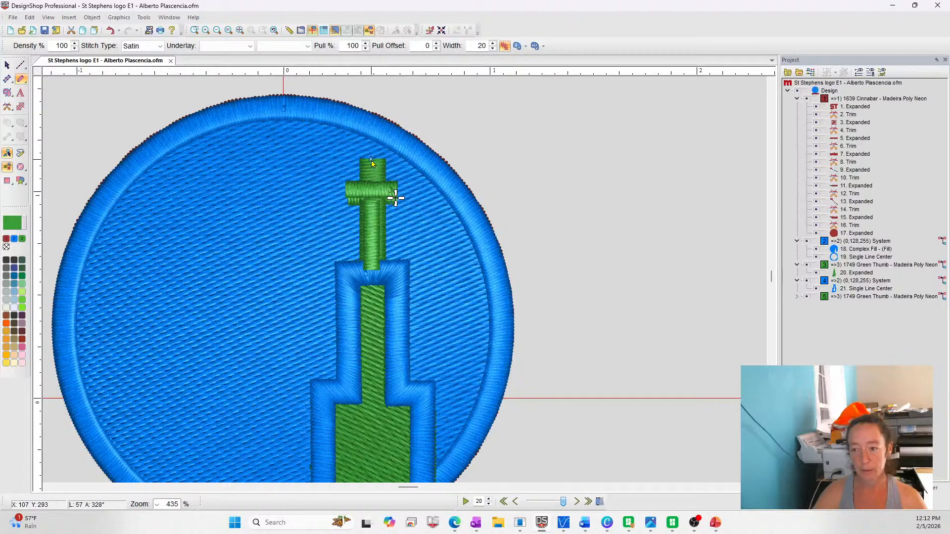
click(376, 184)
key(Return)
key(Escape)
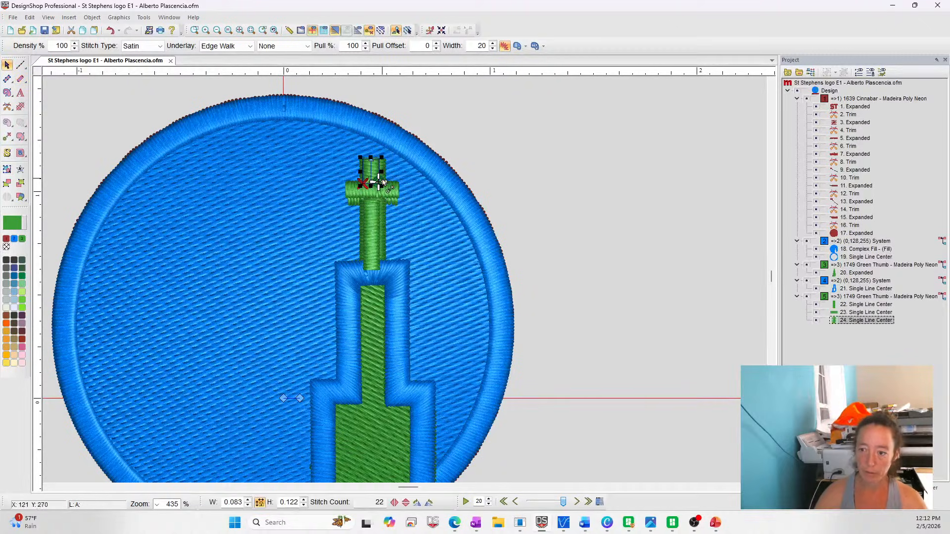
Set the width of the three cross segments to 30 and move them ahead of the steeple outline in the stitching order
click(885, 297)
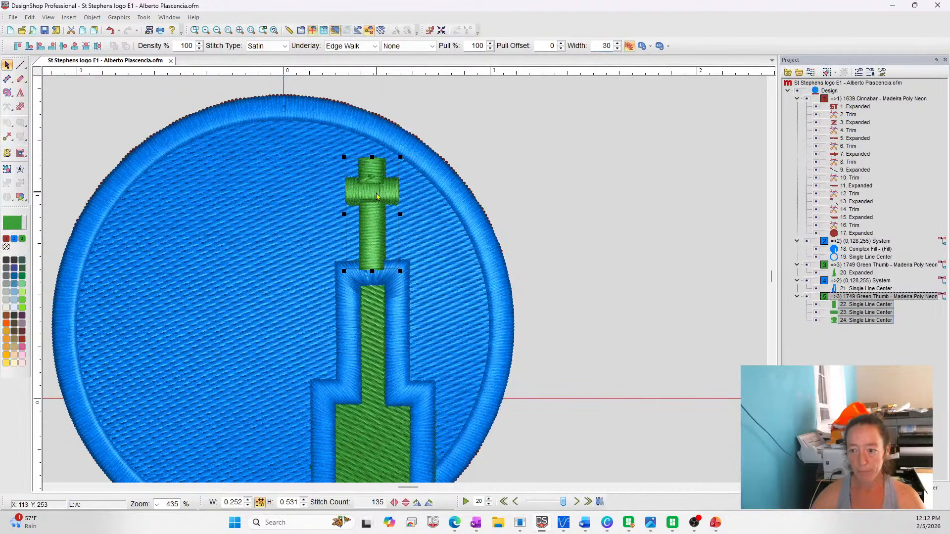
key(Right)
drag(857, 297, 857, 273)
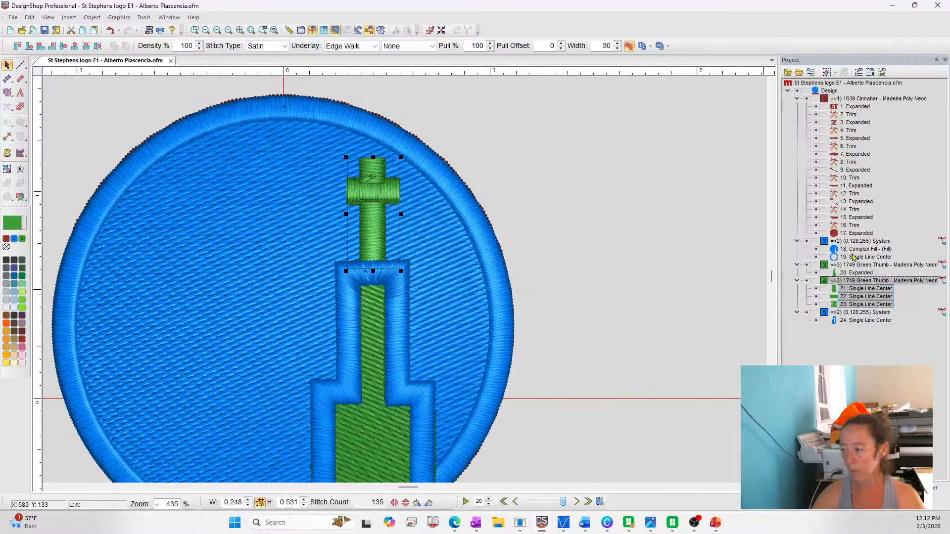
Hide the expanded green steeple and the expanded red stitches under the circle, and recolor the new steeple outline to Green Thumb
click(806, 265)
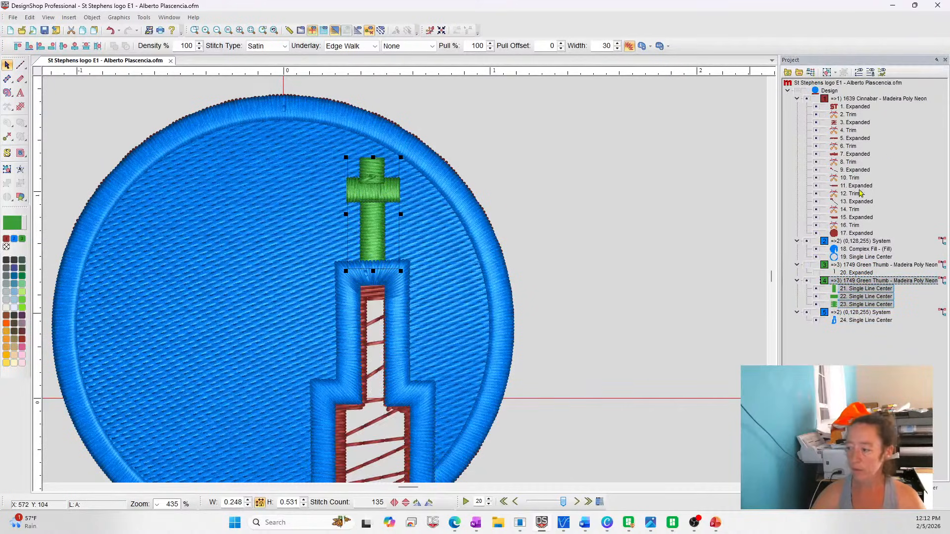
click(816, 233)
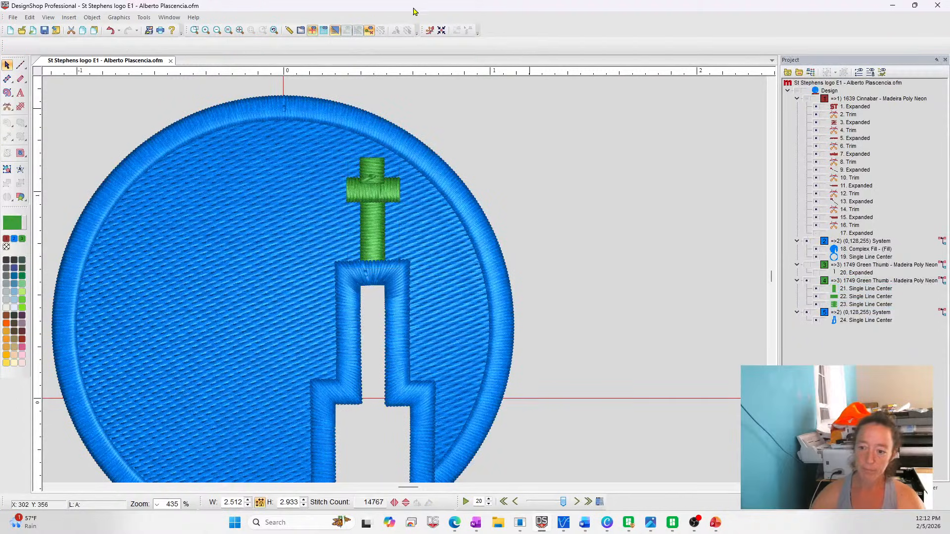
click(240, 29)
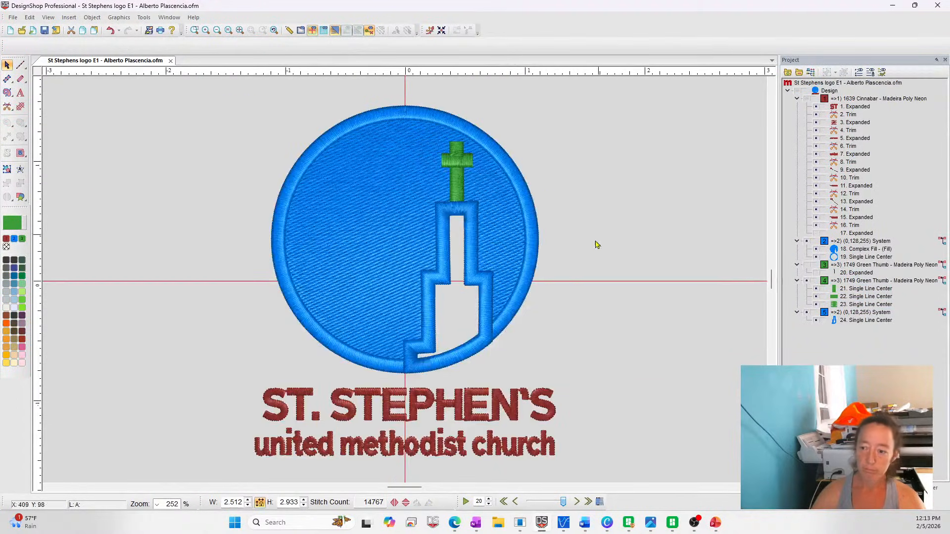
click(482, 291)
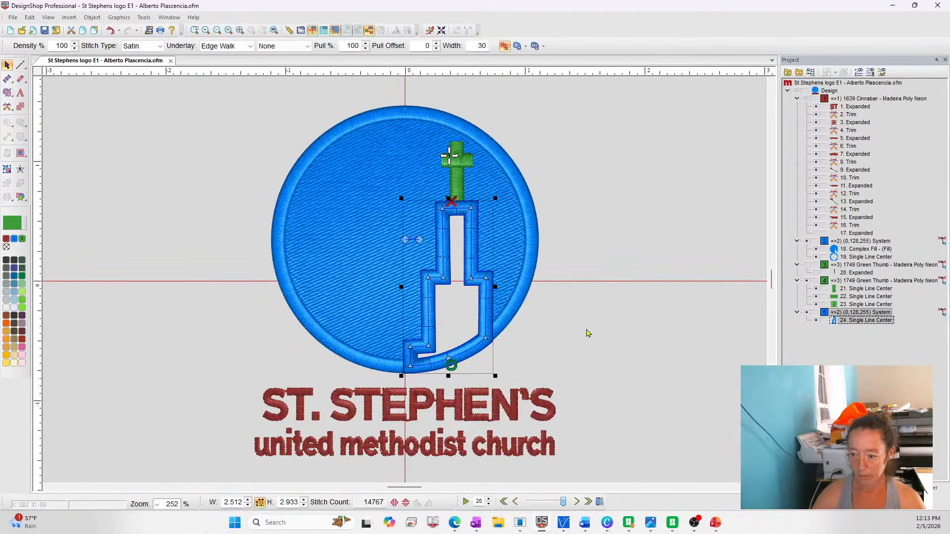
click(22, 240)
Split the circle's satin border at the steeple's two base corners and remove the segment and stray point beneath the base
click(494, 331)
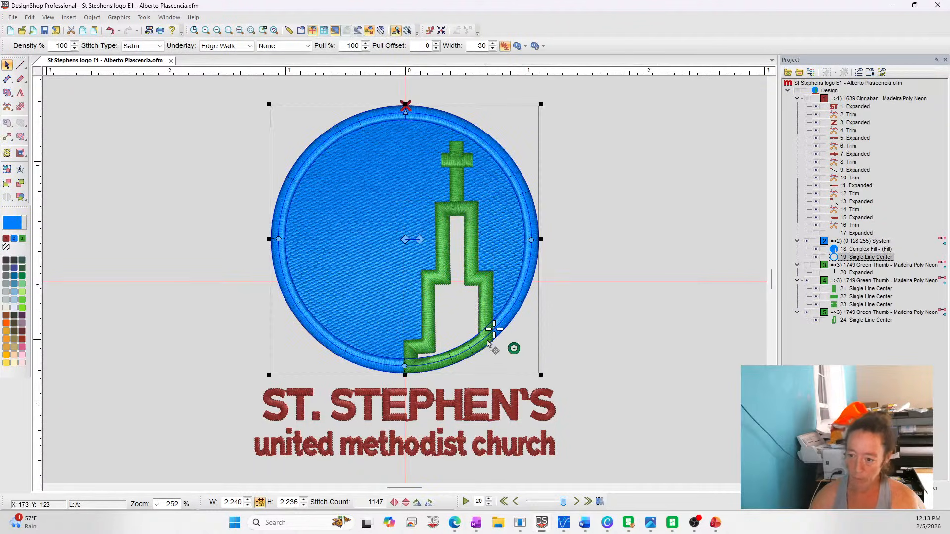
ctrl+click(484, 338)
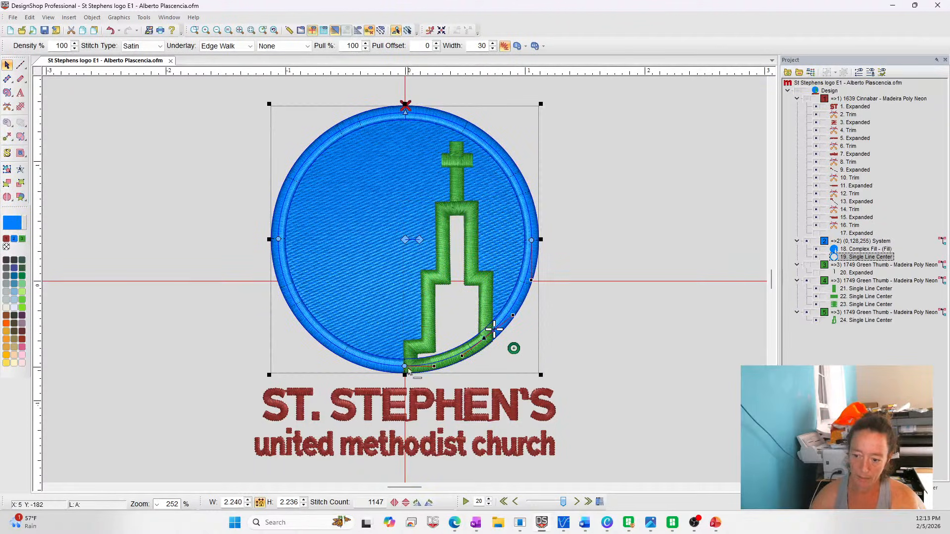
ctrl+click(413, 367)
click(7, 197)
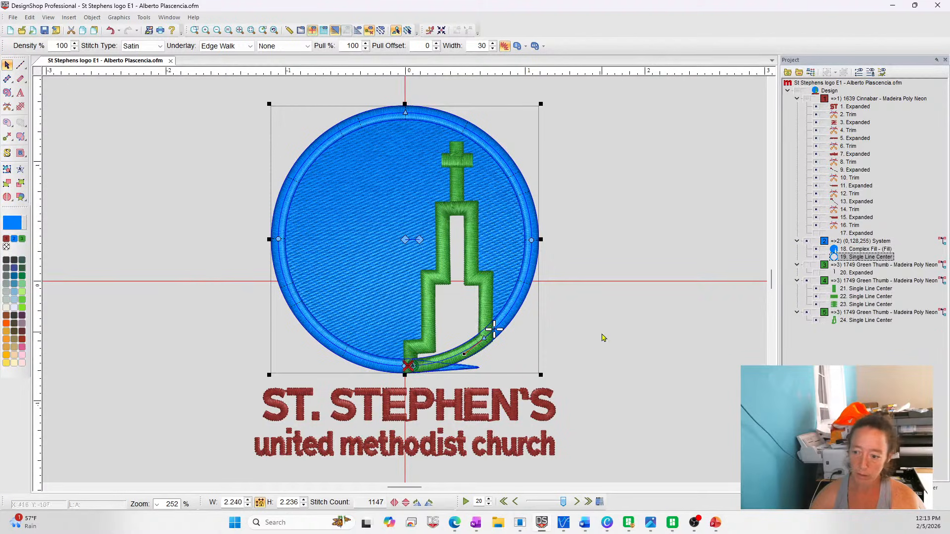
click(484, 338)
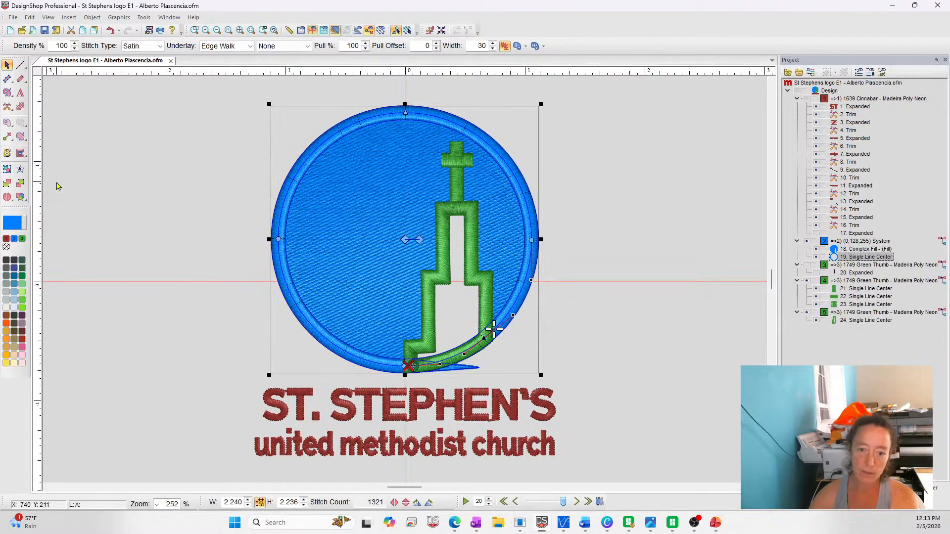
click(7, 198)
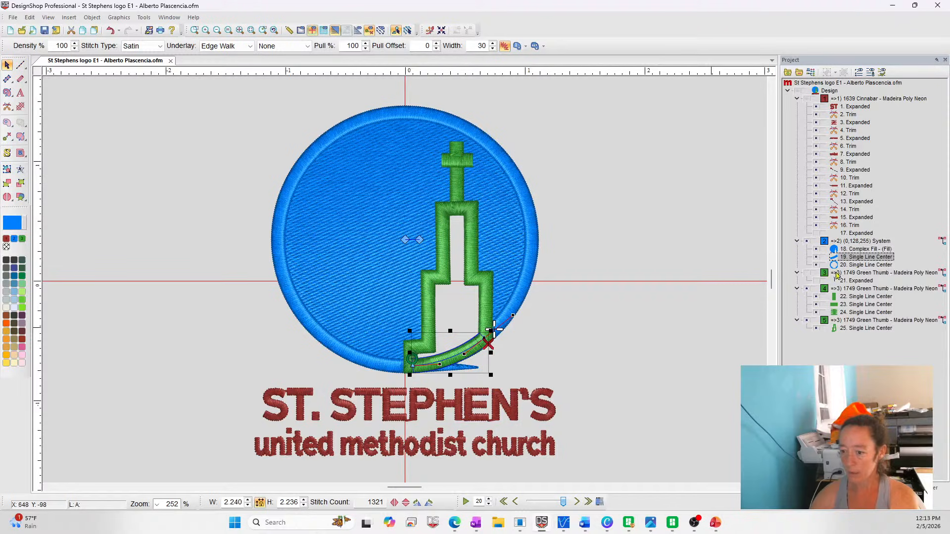
key(Delete)
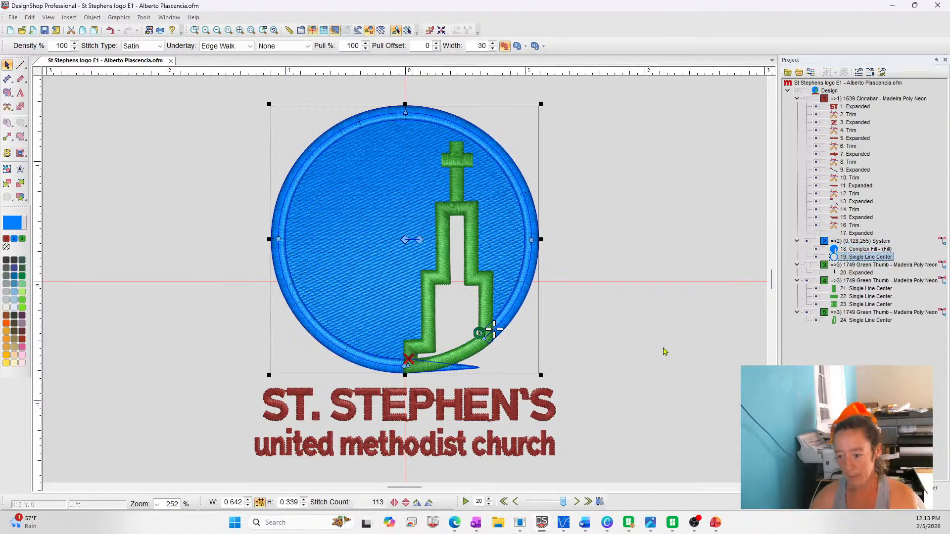
click(409, 367)
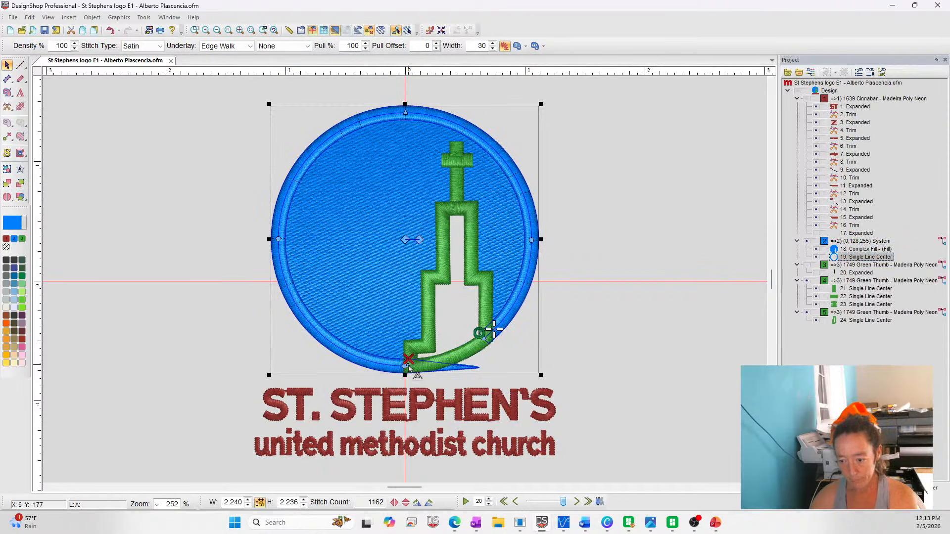
click(722, 382)
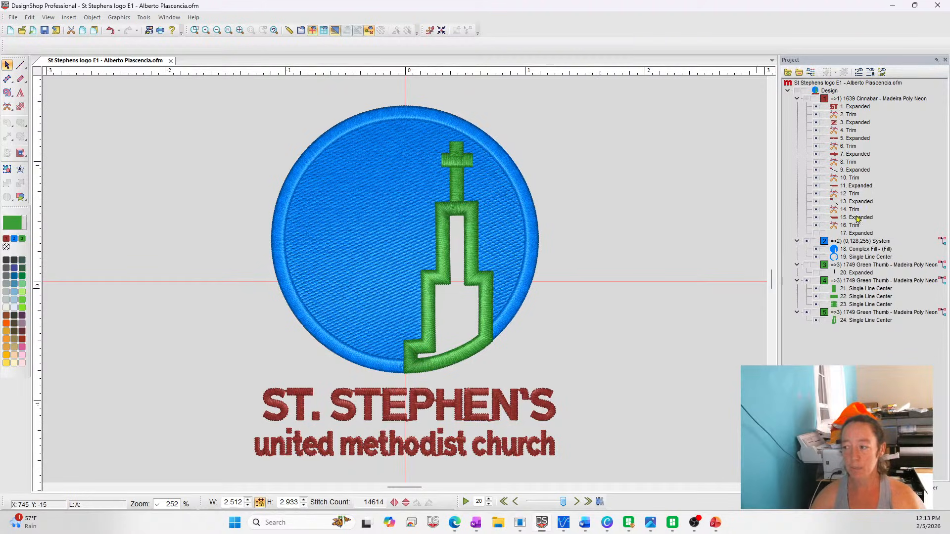
click(857, 249)
click(859, 258)
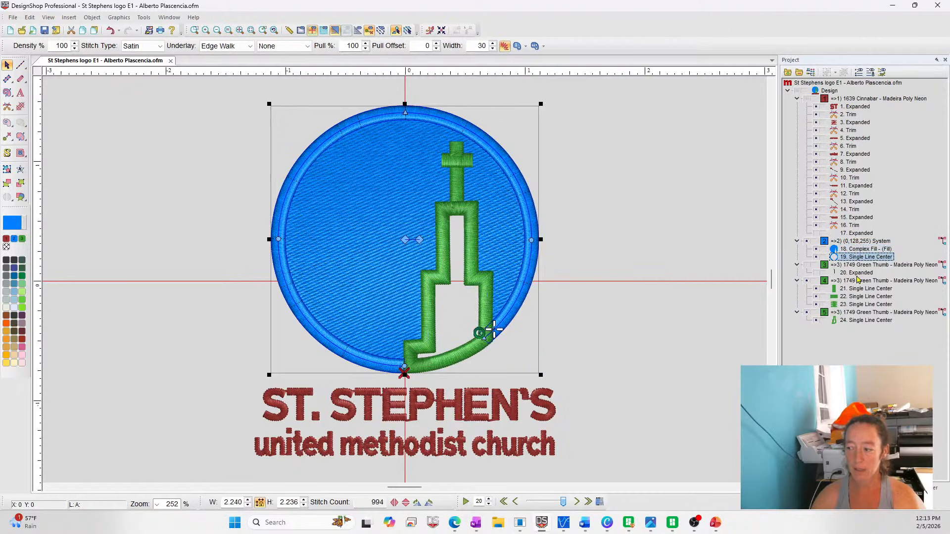
click(839, 280)
click(850, 265)
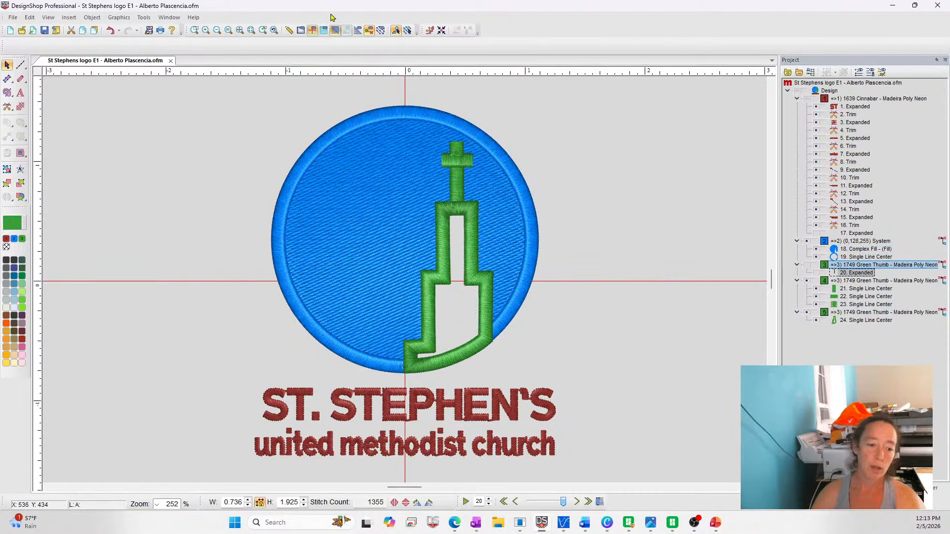
Open the original St Stephens logo E1 file from the recent designs and select its expanded green steeple for comparison
click(13, 18)
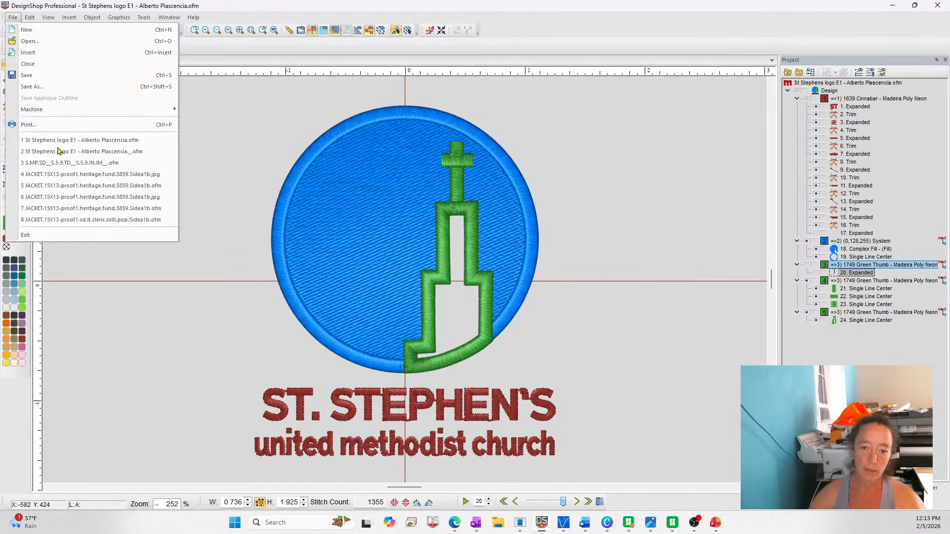
click(74, 151)
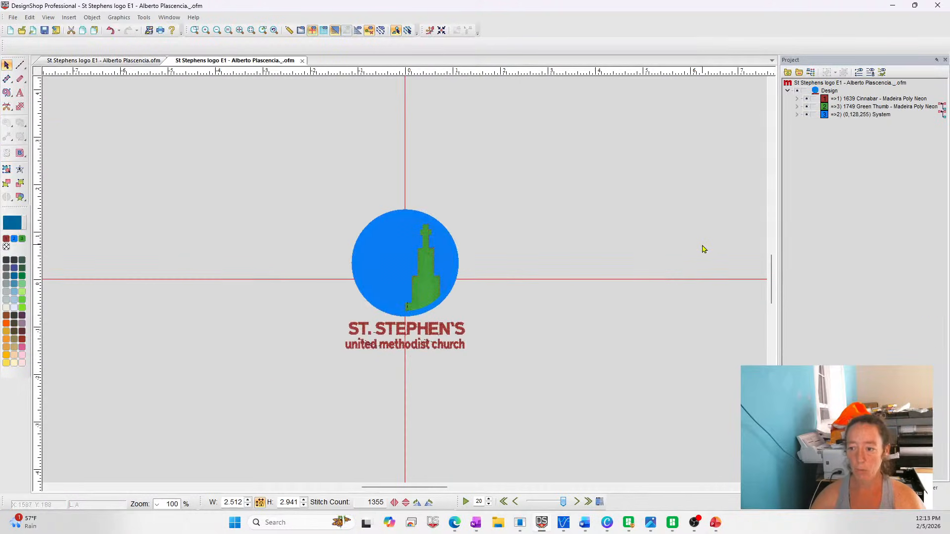
click(194, 30)
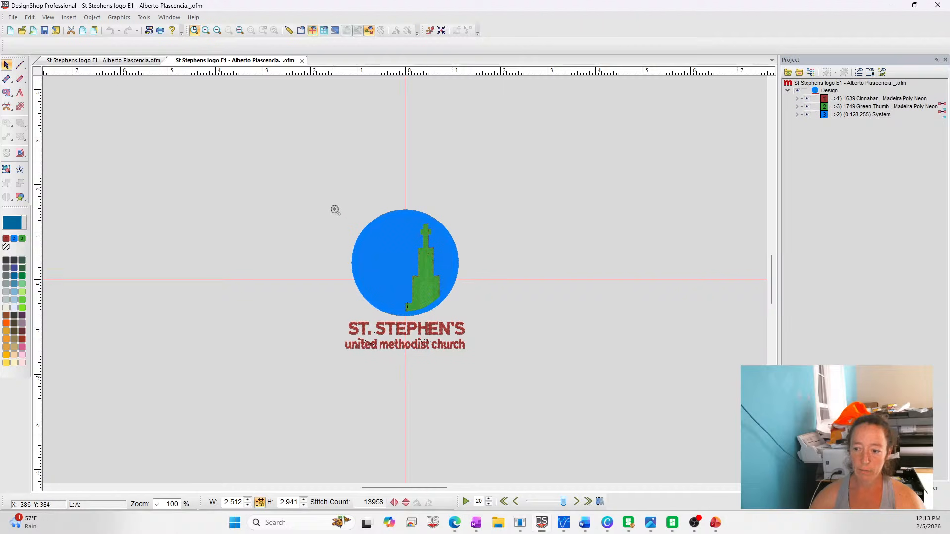
drag(335, 209, 500, 343)
click(444, 319)
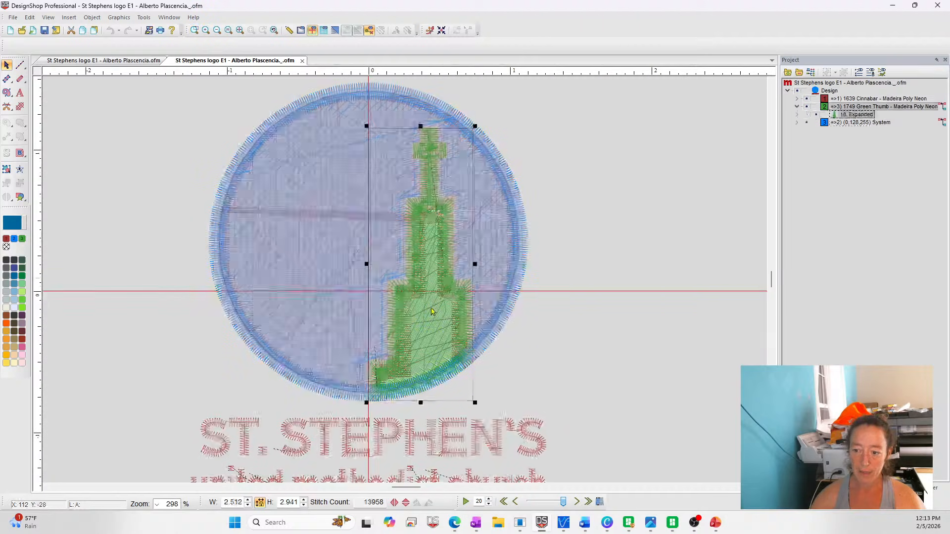
Show the original design in 3D, hide its expanded green steeple and red circle stitches to inspect the fill's cutout, and return to the re-digitized design
click(335, 31)
click(333, 186)
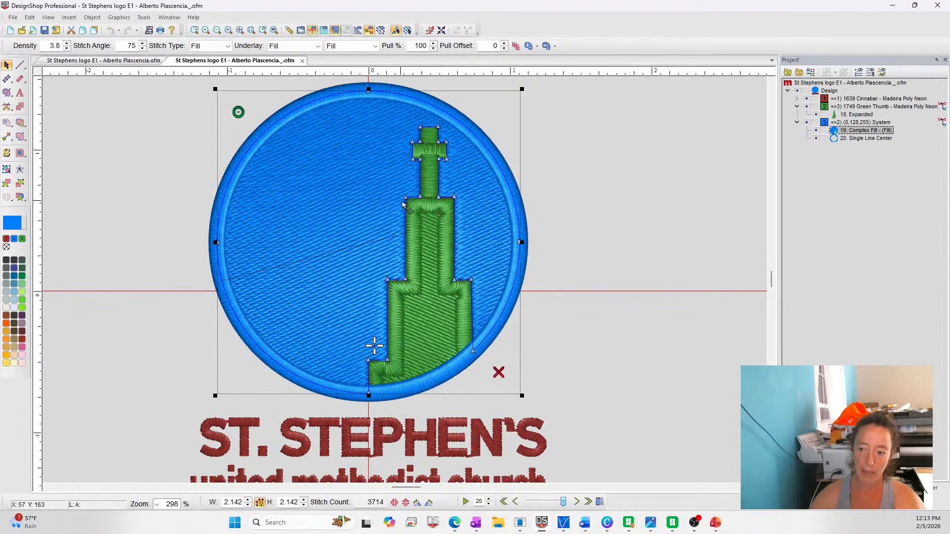
click(815, 114)
click(797, 99)
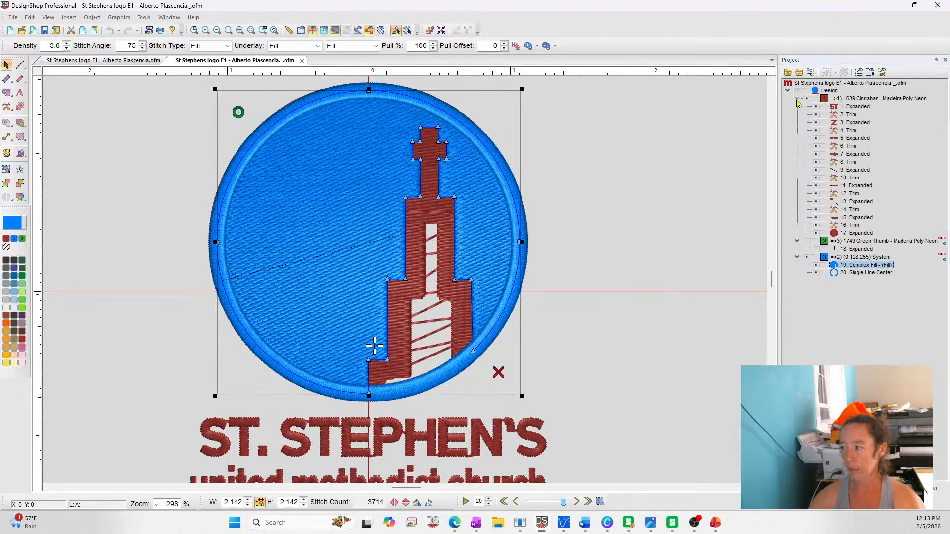
click(816, 234)
click(664, 285)
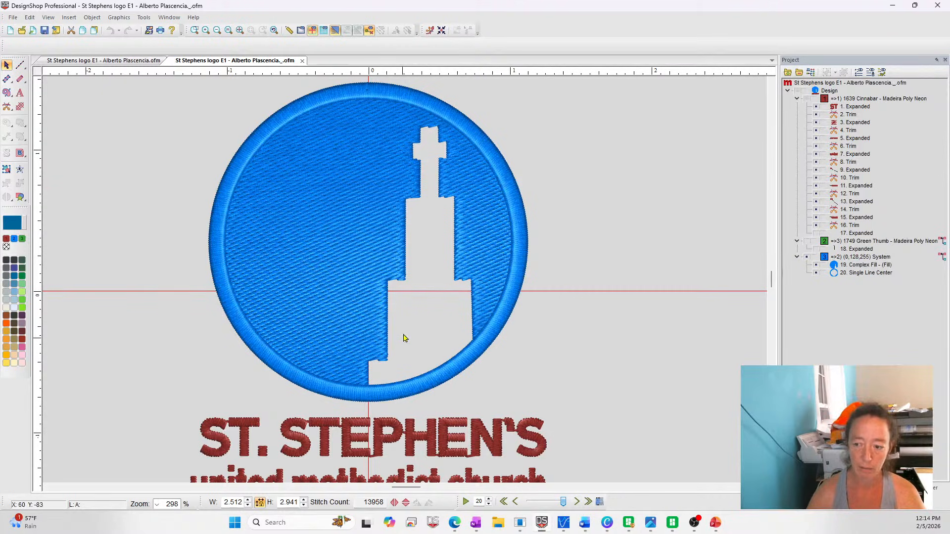
key(ctrl+Tab)
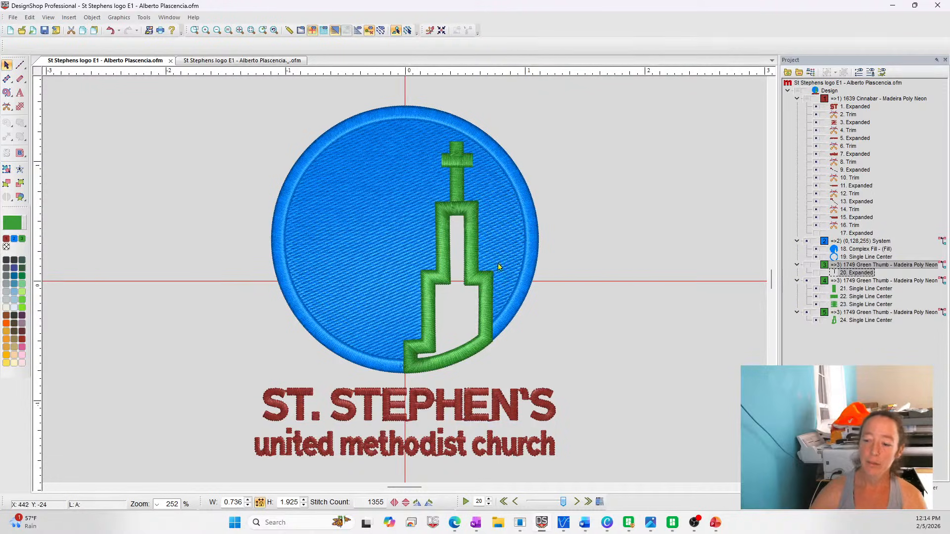
Draw a diagonal Single Line satin spanning about 4.8 by 1.9 inches in a new design
click(10, 30)
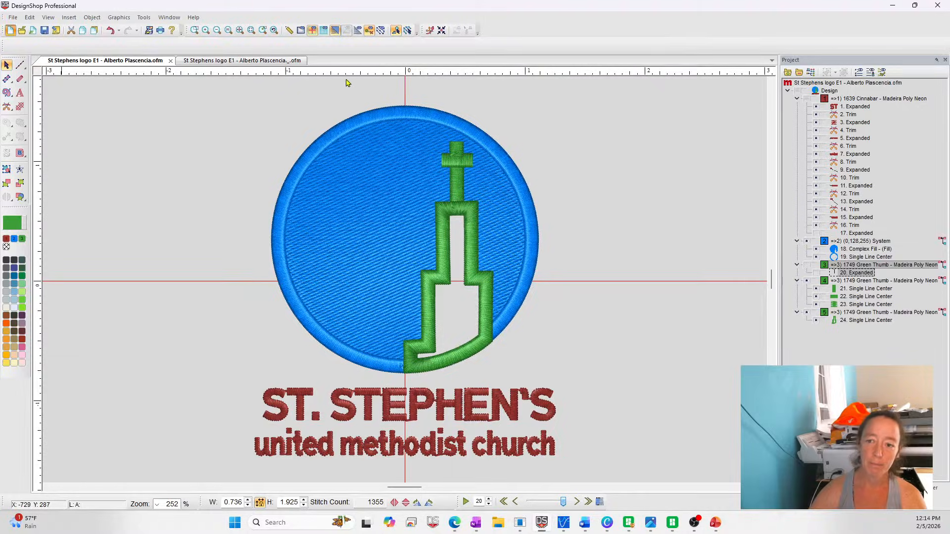
click(20, 79)
click(315, 254)
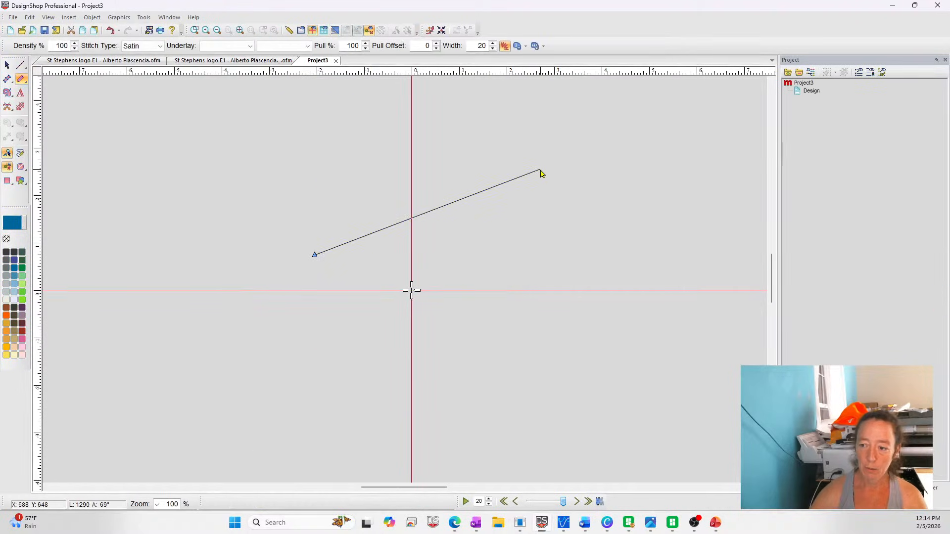
click(541, 169)
key(Return)
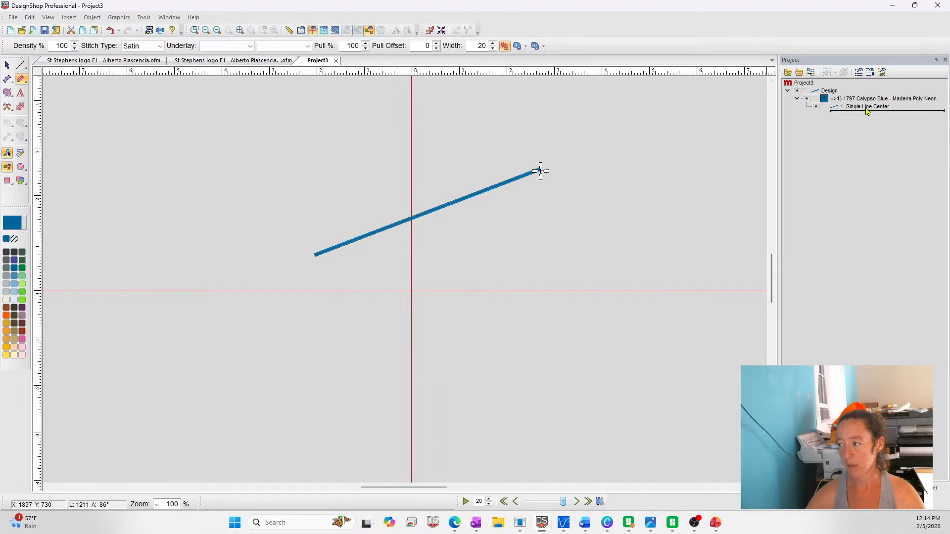
key(Escape)
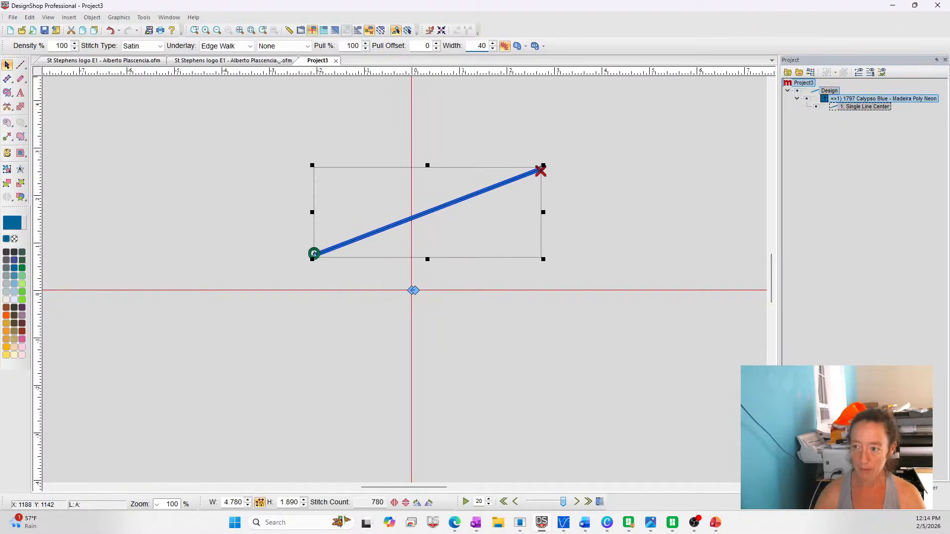
Set the diagonal satin line's width to 40 and examine the stitches at its upper end up close
key(Return)
click(373, 99)
click(194, 31)
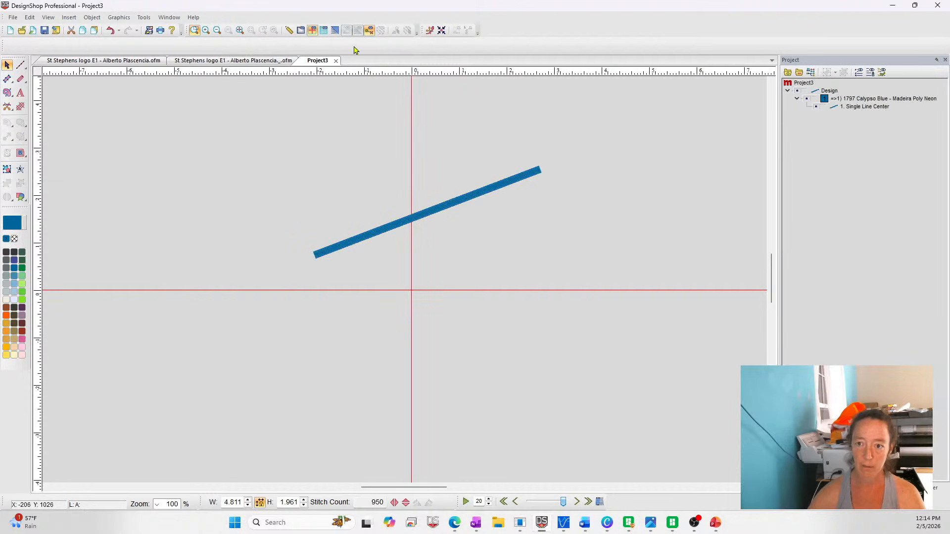
drag(512, 153, 584, 195)
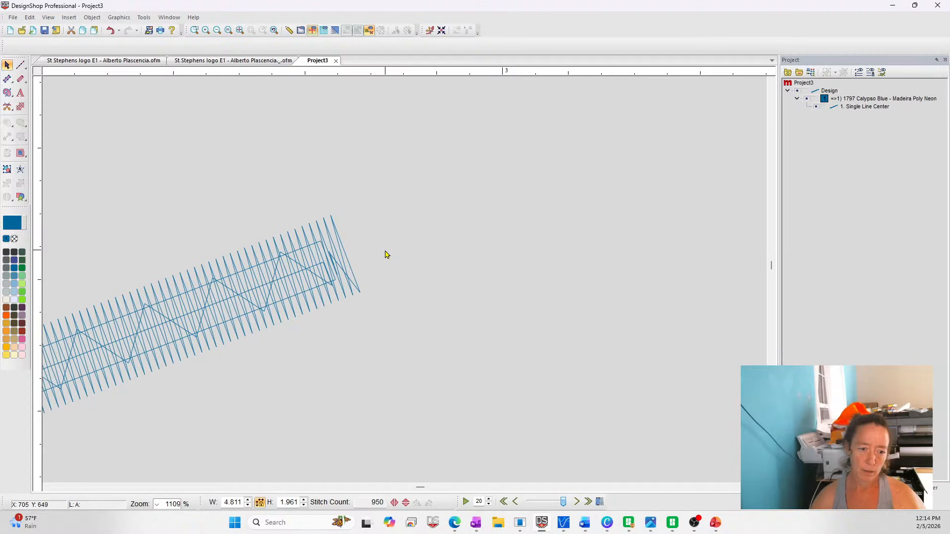
Compare the settings of the circle's complex fill in the re-digitized St Stephens design with those in the original
click(136, 62)
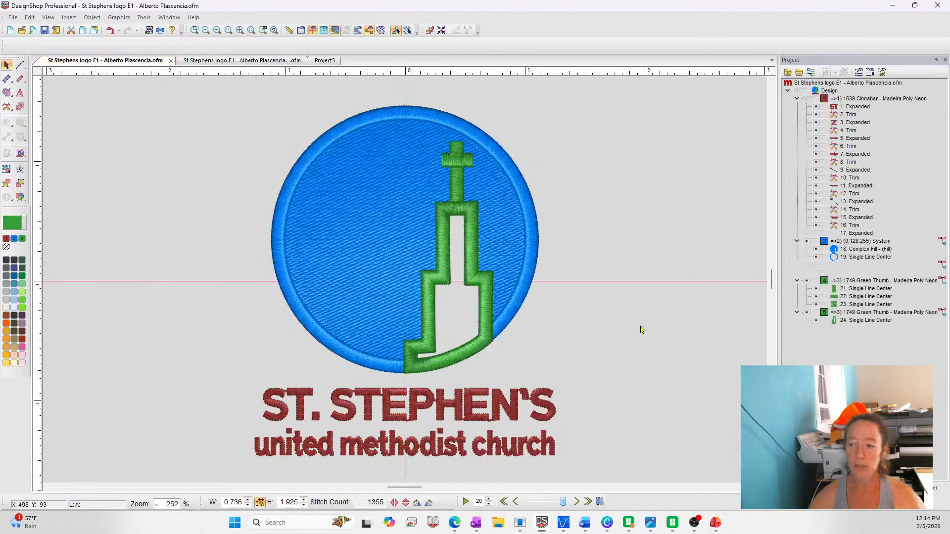
click(511, 239)
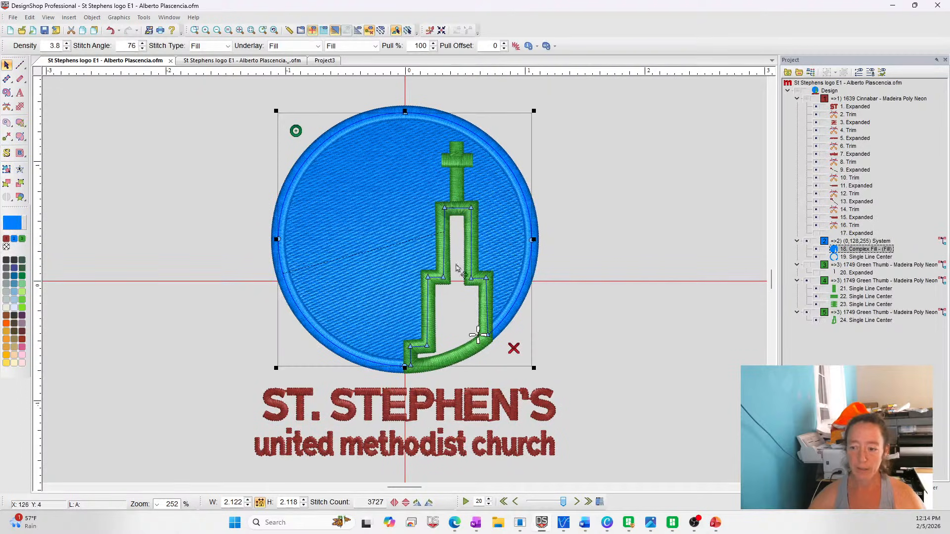
click(227, 62)
click(498, 225)
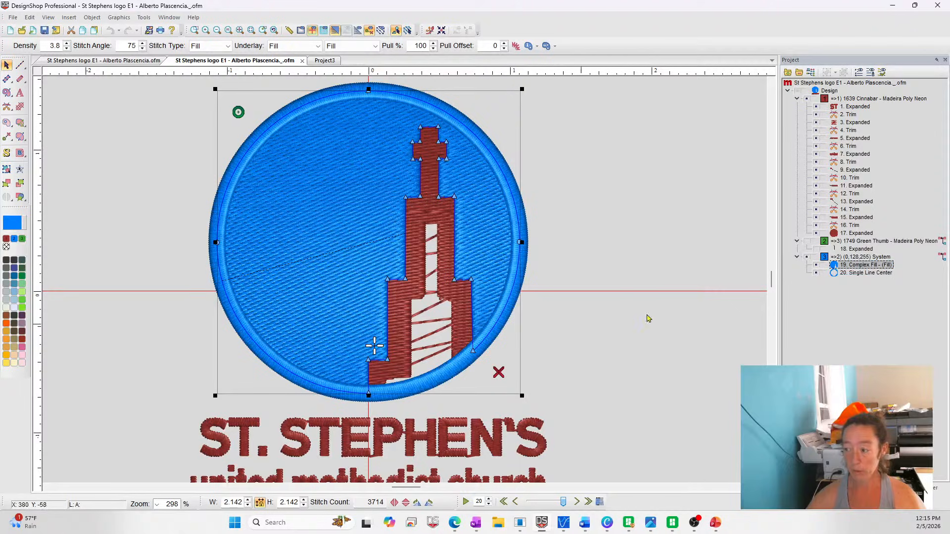
Show the original's expanded green steeple again and compare the complete original design with the re-digitized version
click(807, 241)
click(678, 346)
click(353, 276)
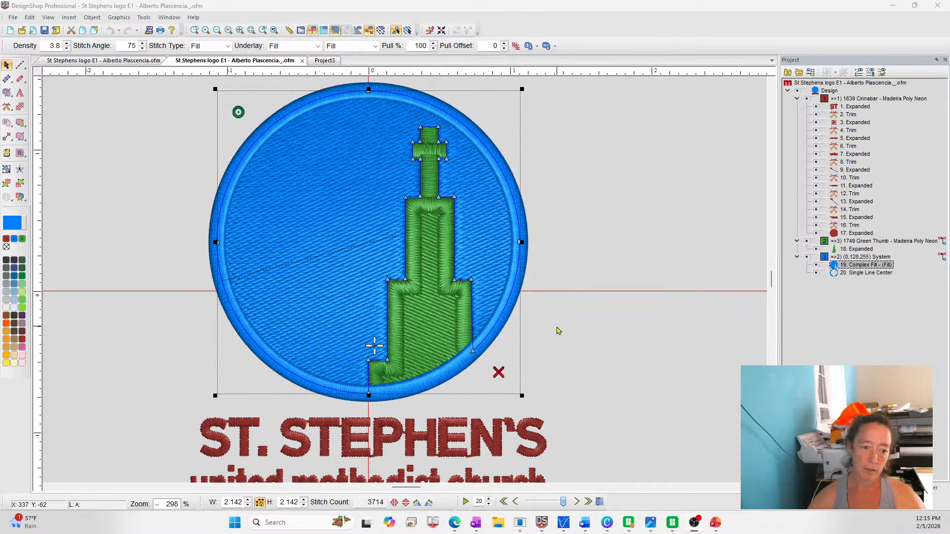
click(649, 373)
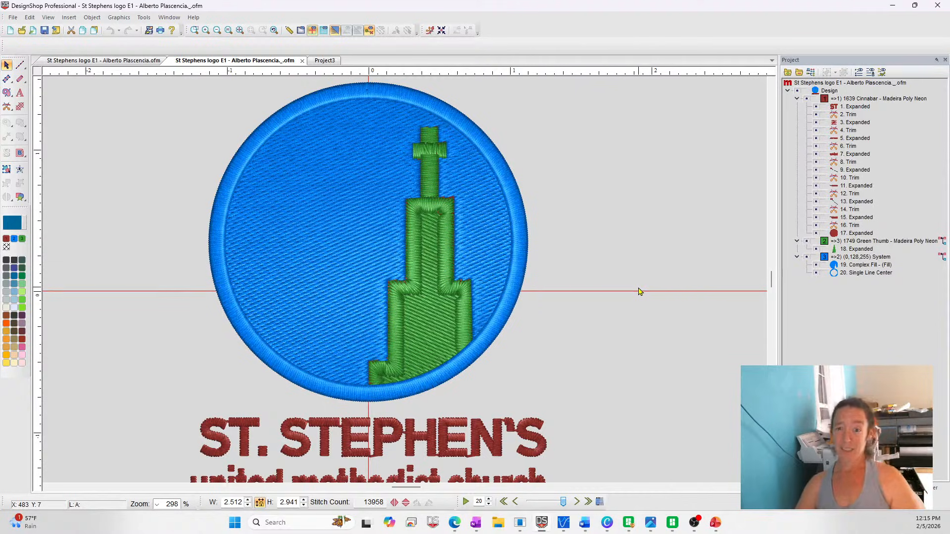
click(138, 61)
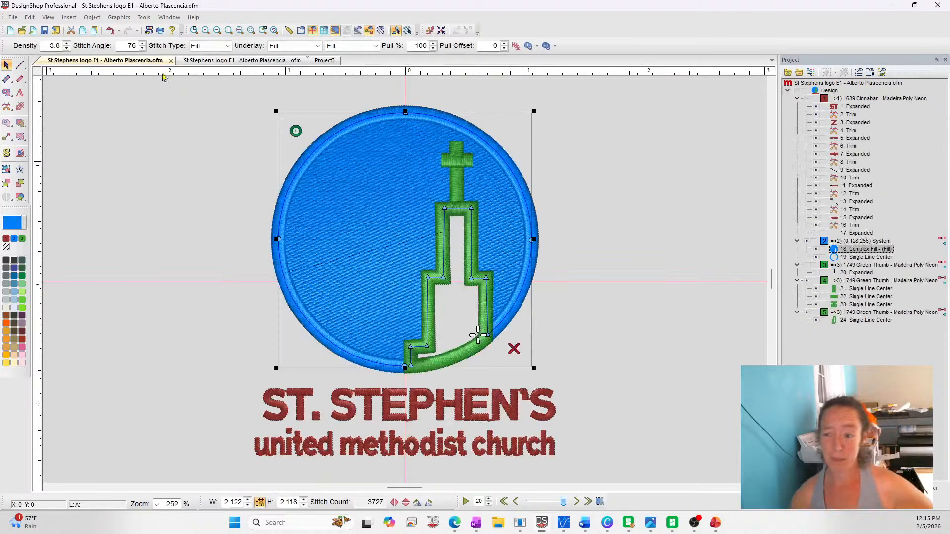
click(695, 215)
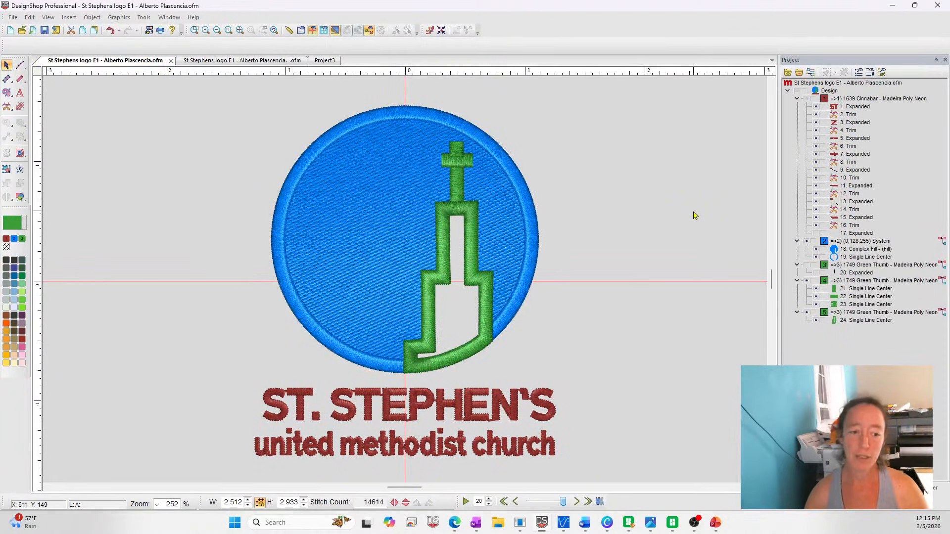
click(251, 62)
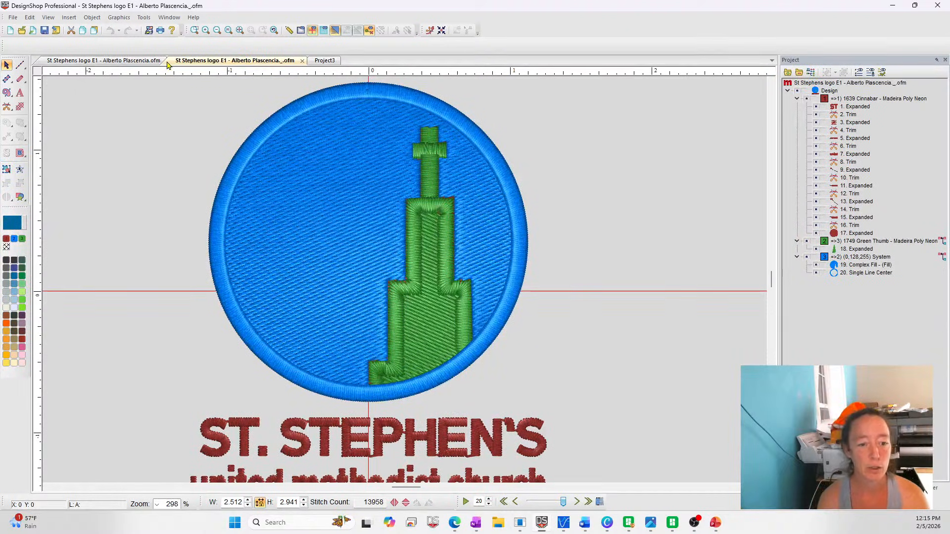
In the practice design, add a rounded Column 1 cap about 0.11 by 0.15 inches to the satin line's upper end
click(338, 60)
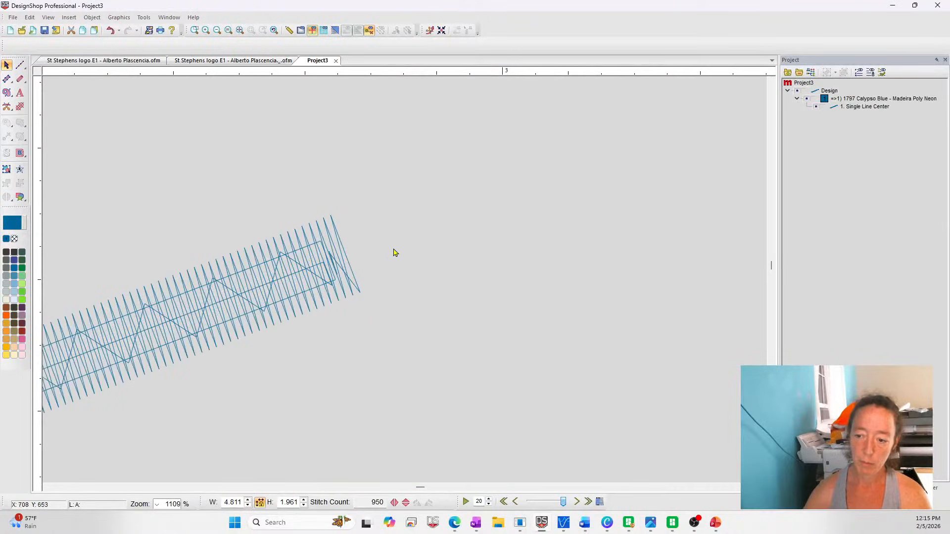
click(11, 81)
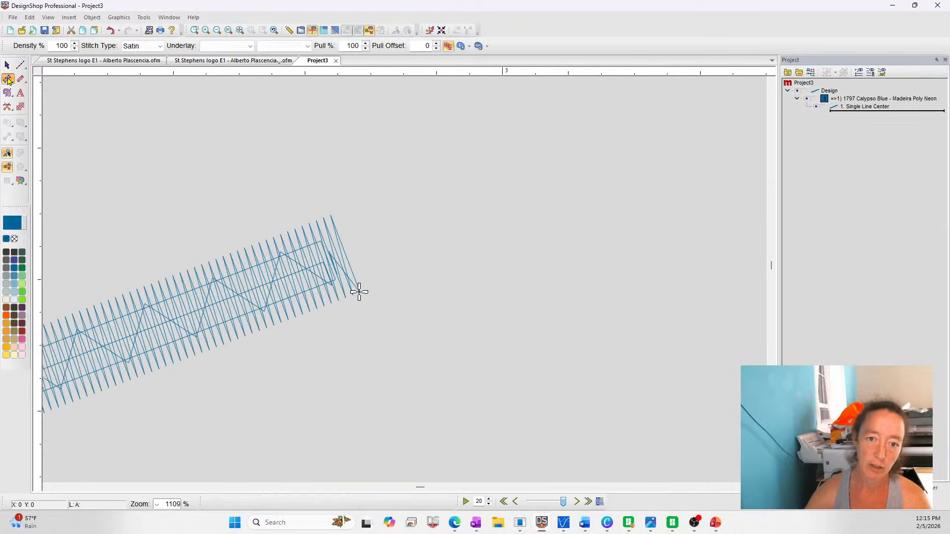
click(845, 110)
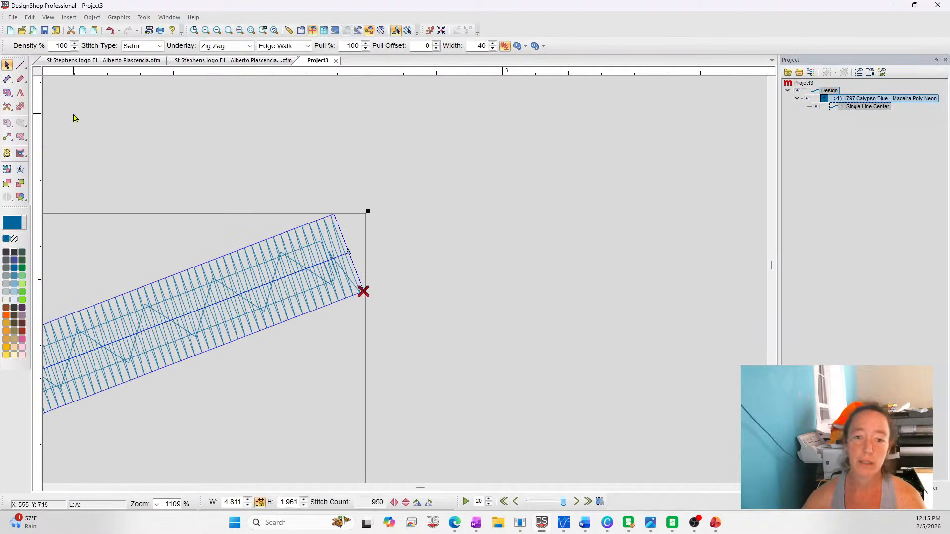
click(7, 82)
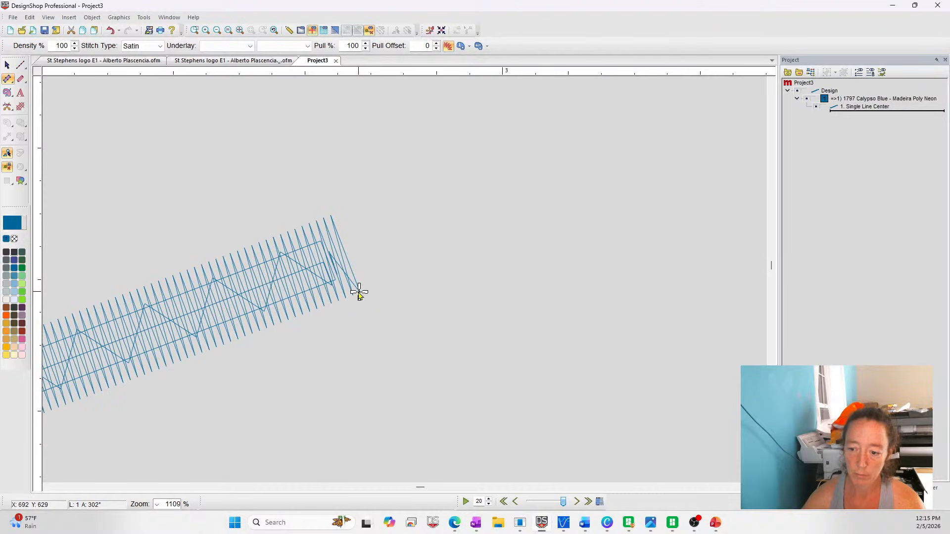
click(359, 292)
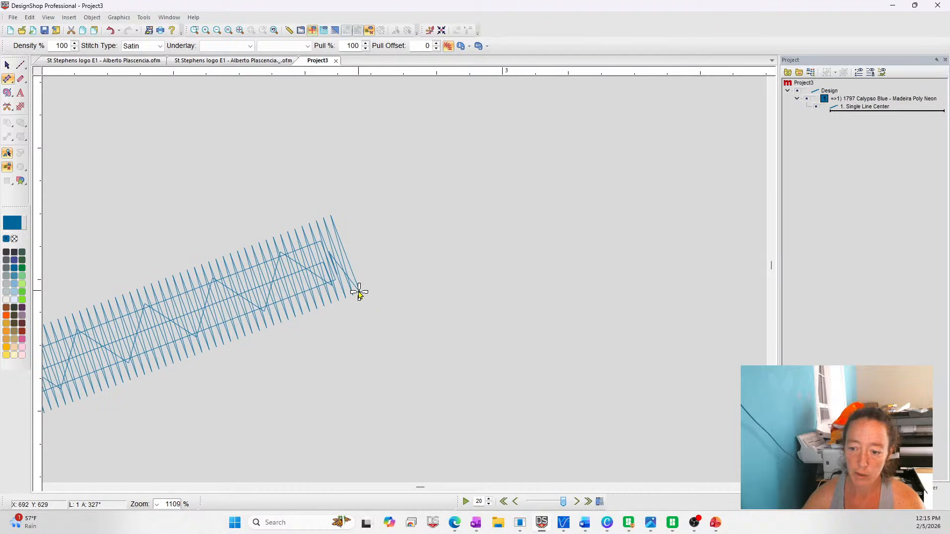
click(331, 218)
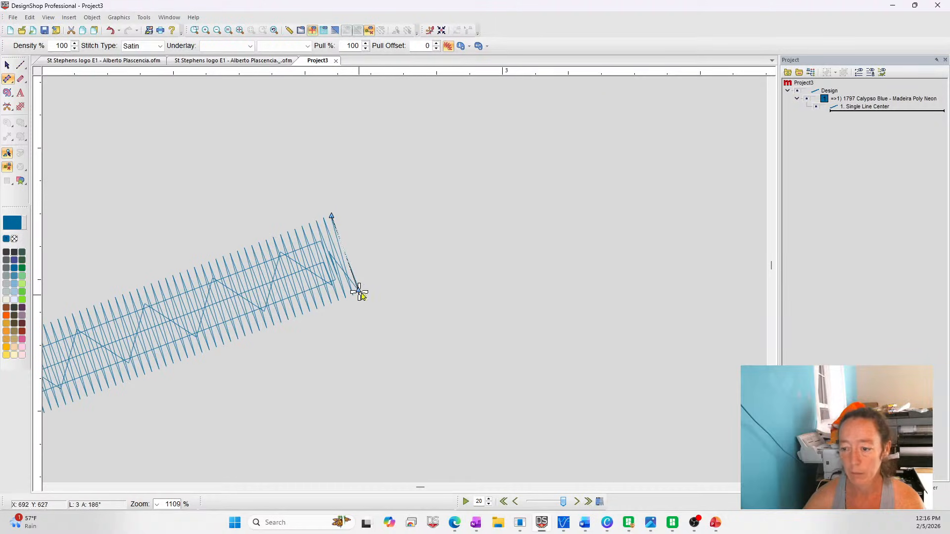
right_click(384, 271)
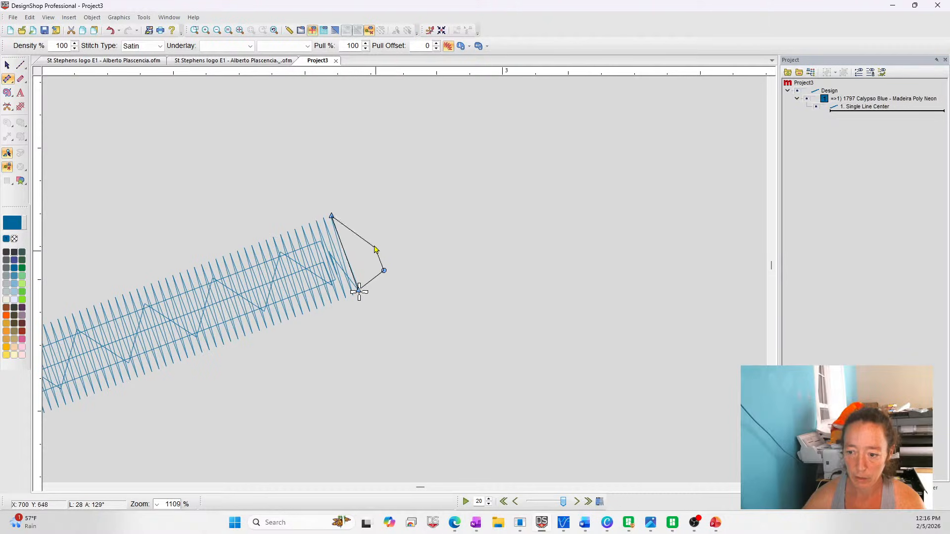
right_click(361, 214)
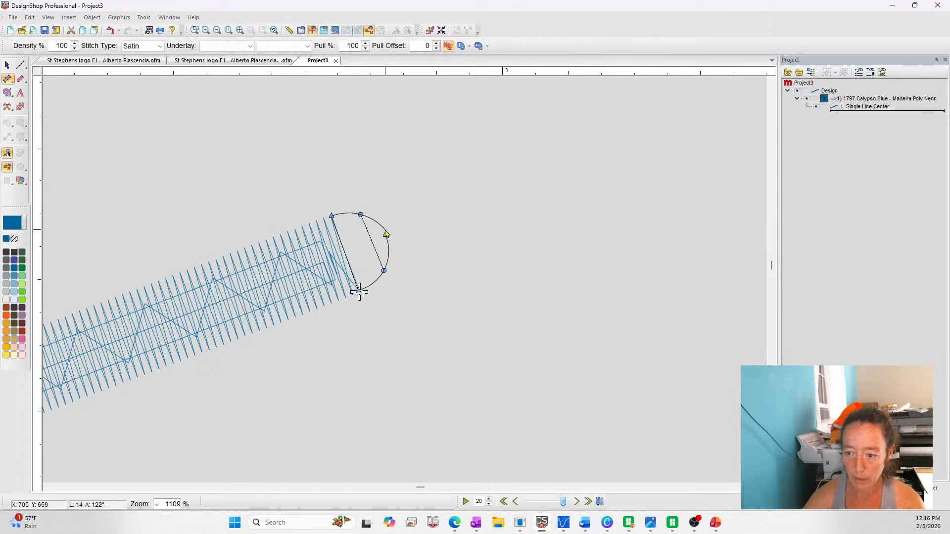
key(Return)
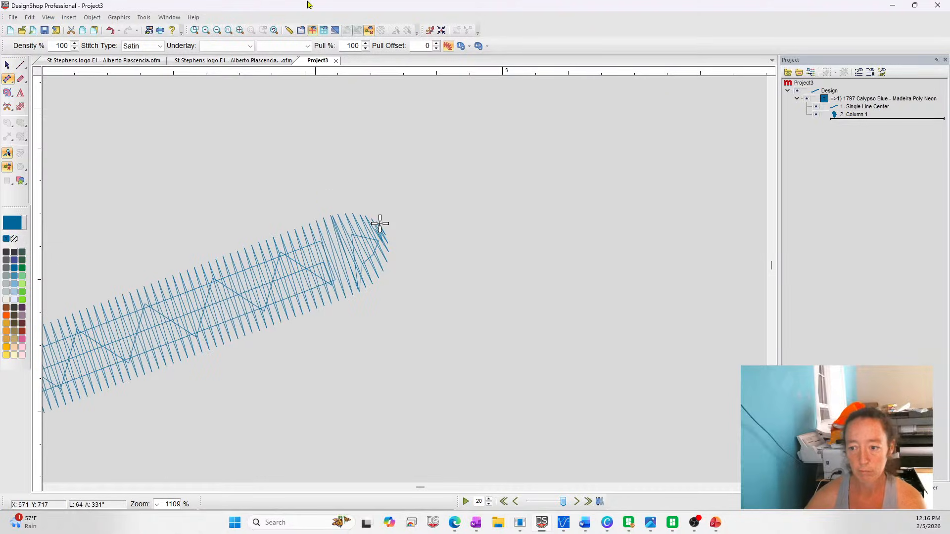
Show the practice stitches in 3D and move the rounded cap away from the satin line's end, down beside it
click(335, 30)
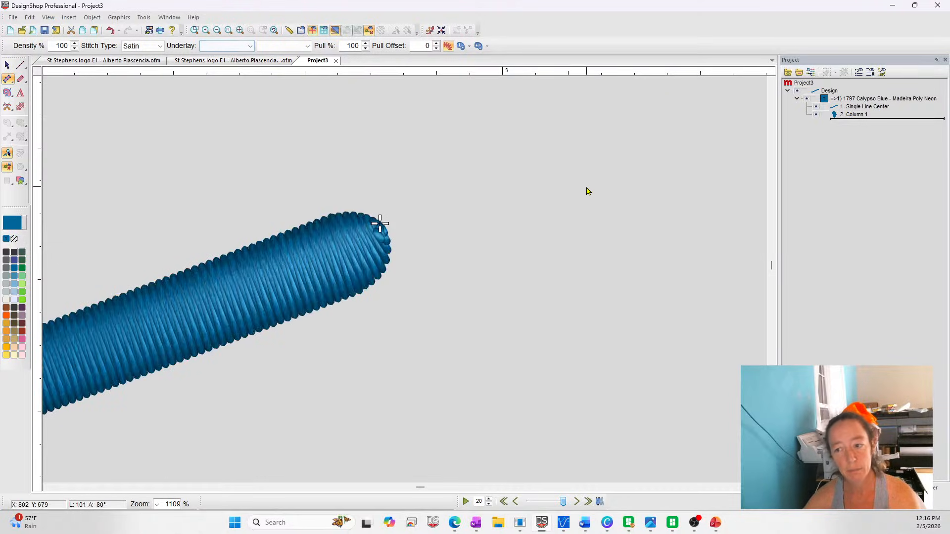
click(514, 159)
click(562, 202)
key(Escape)
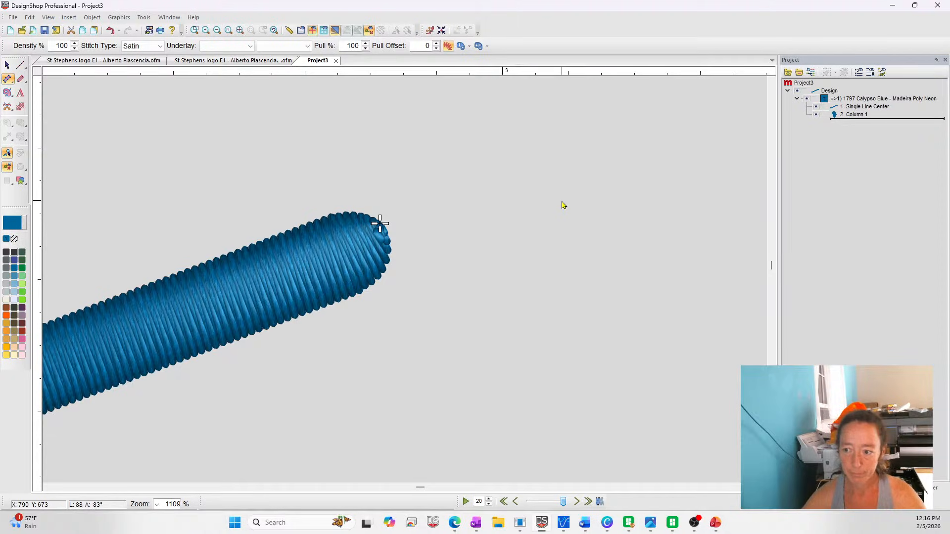
key(Escape)
key(Escape)
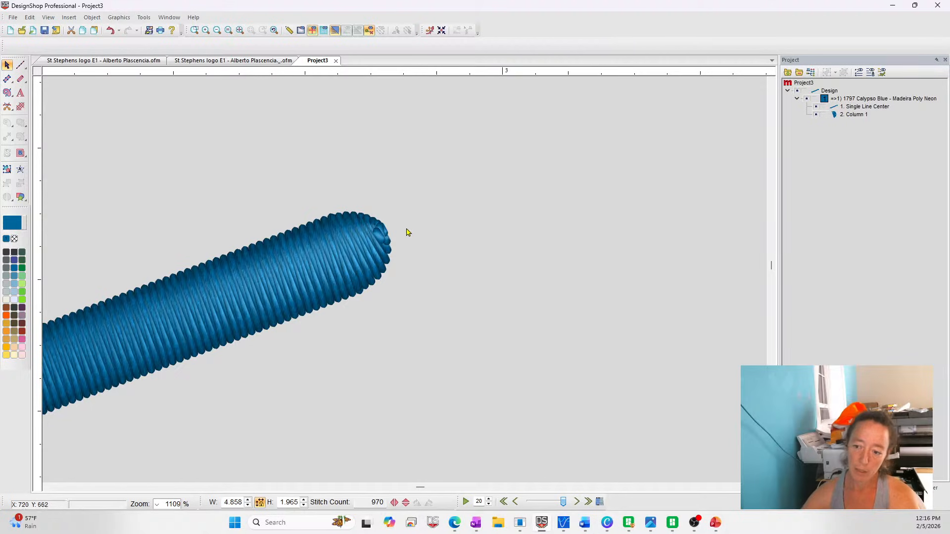
click(372, 267)
drag(372, 267, 471, 329)
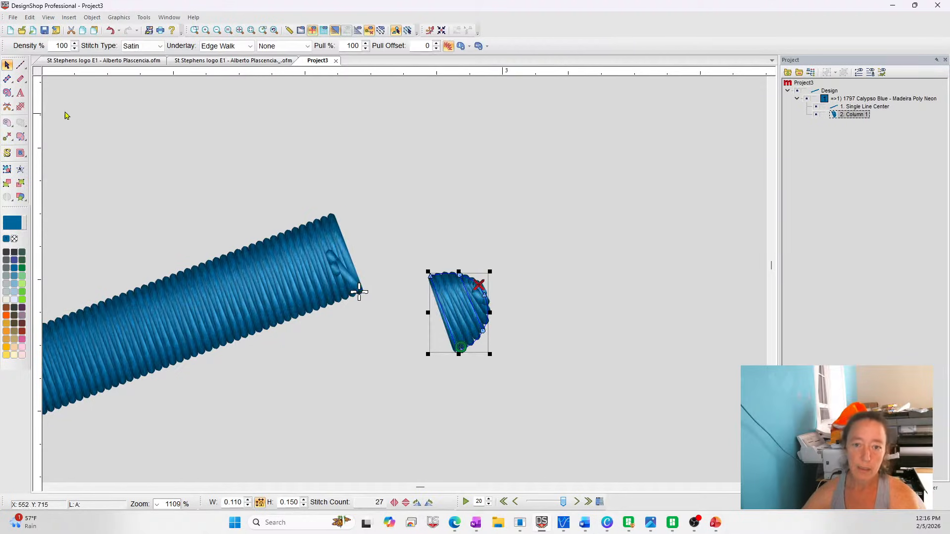
Add a pointed Column 1 tip to the satin line's open upper end
click(7, 79)
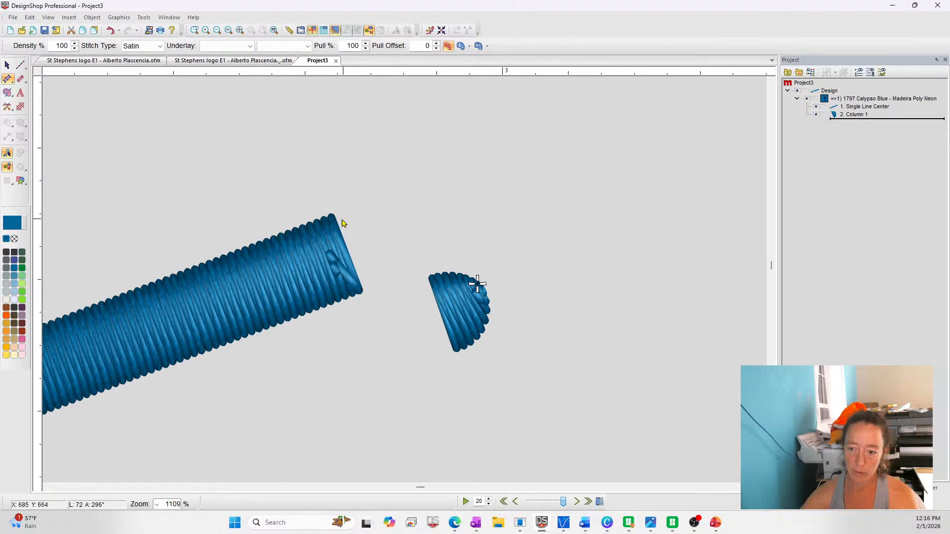
click(361, 292)
click(333, 216)
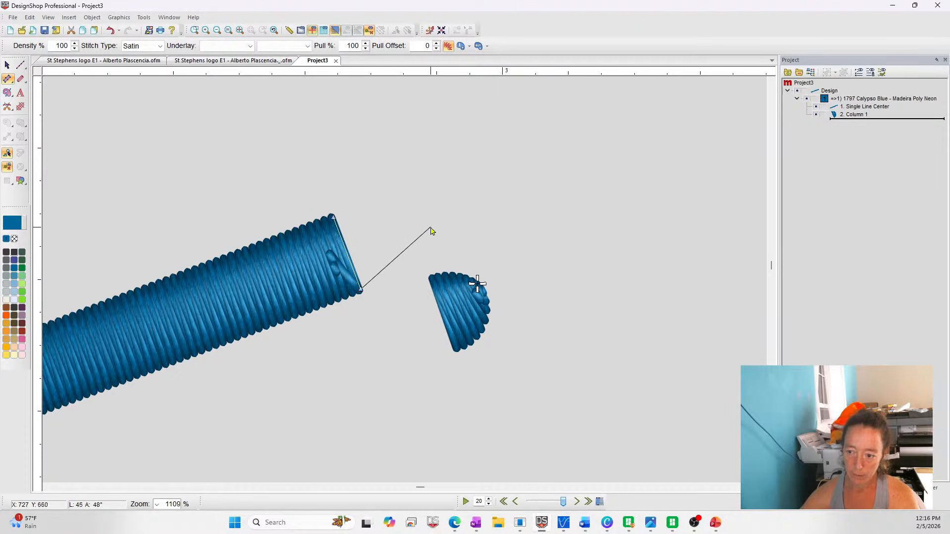
click(447, 223)
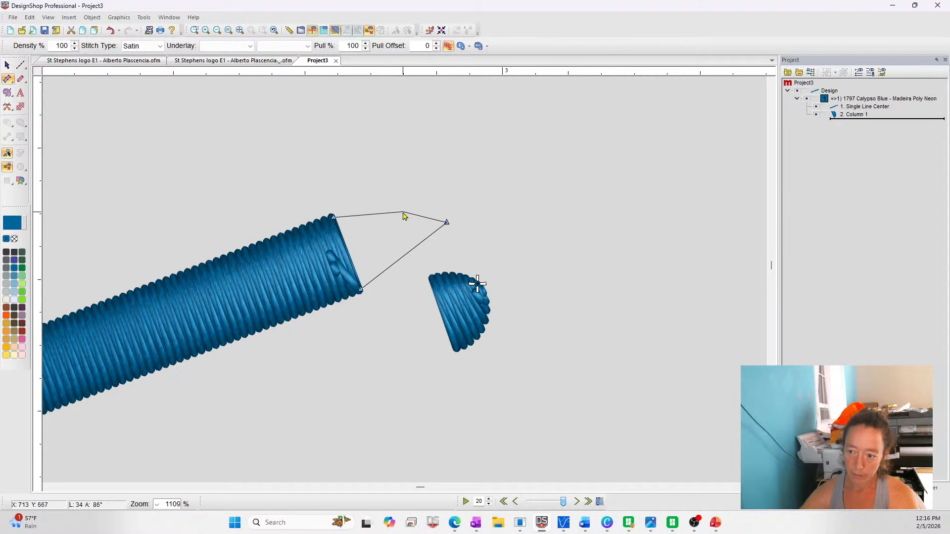
click(407, 212)
key(Return)
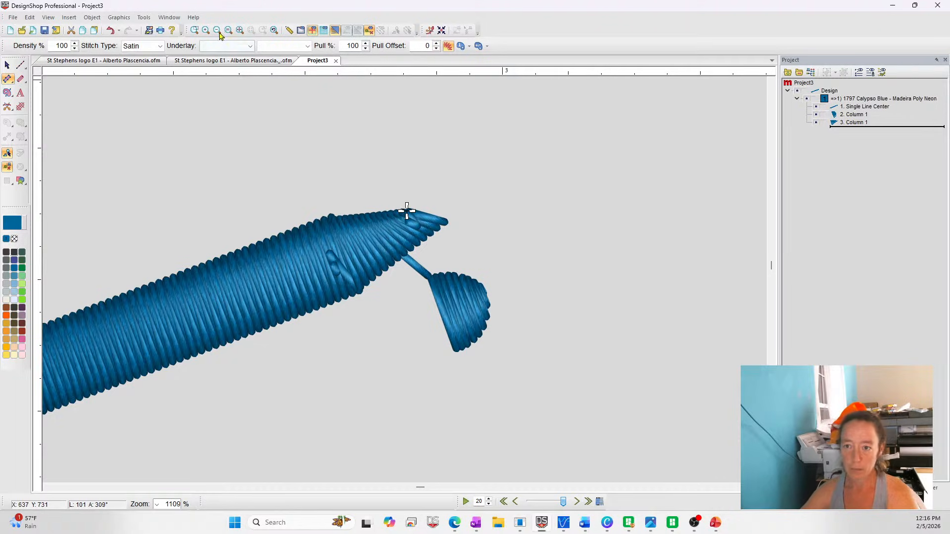
Lengthen the pointed Column 1 tip by moving its end point slightly outward
click(239, 30)
click(7, 65)
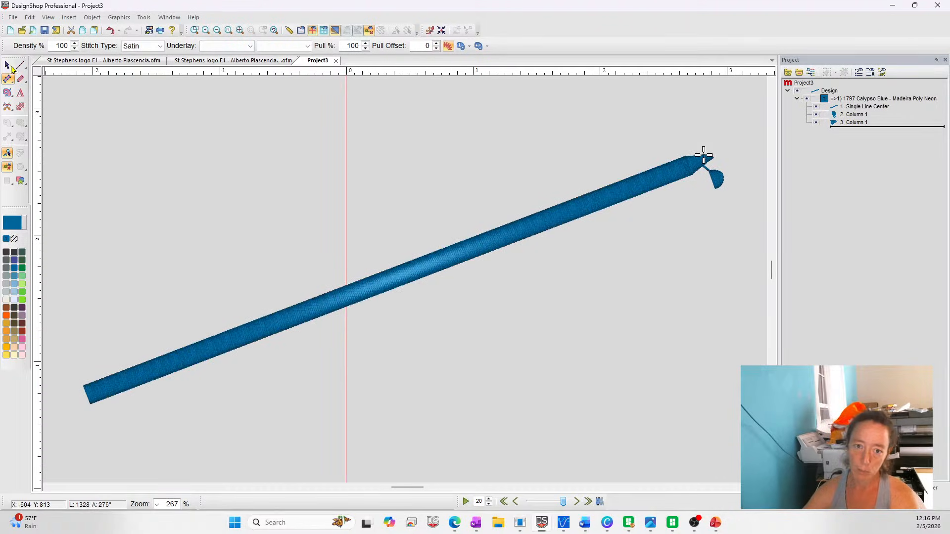
click(704, 162)
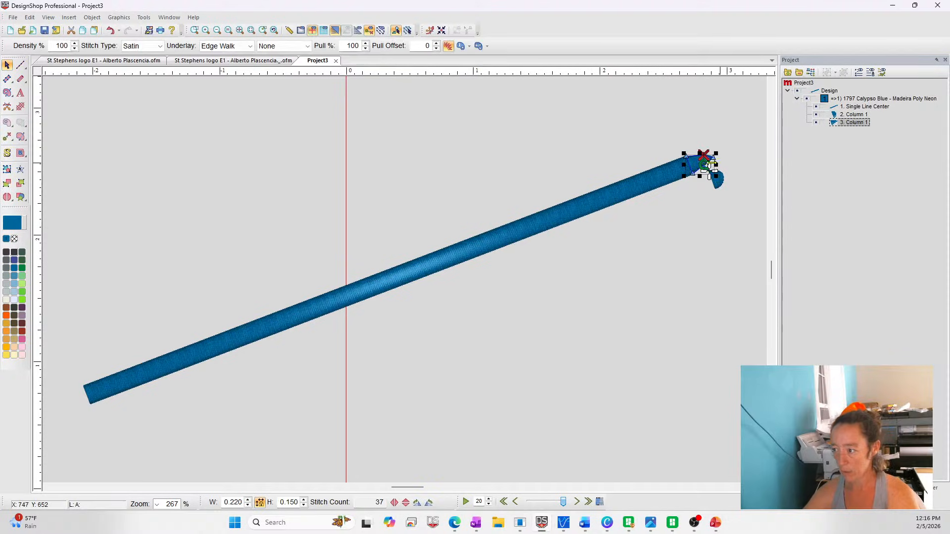
drag(715, 156, 718, 153)
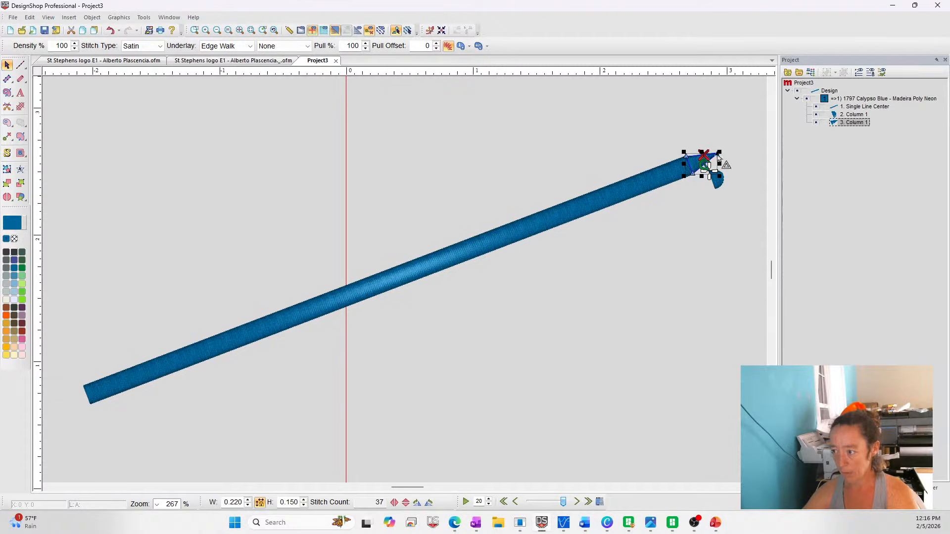
click(738, 213)
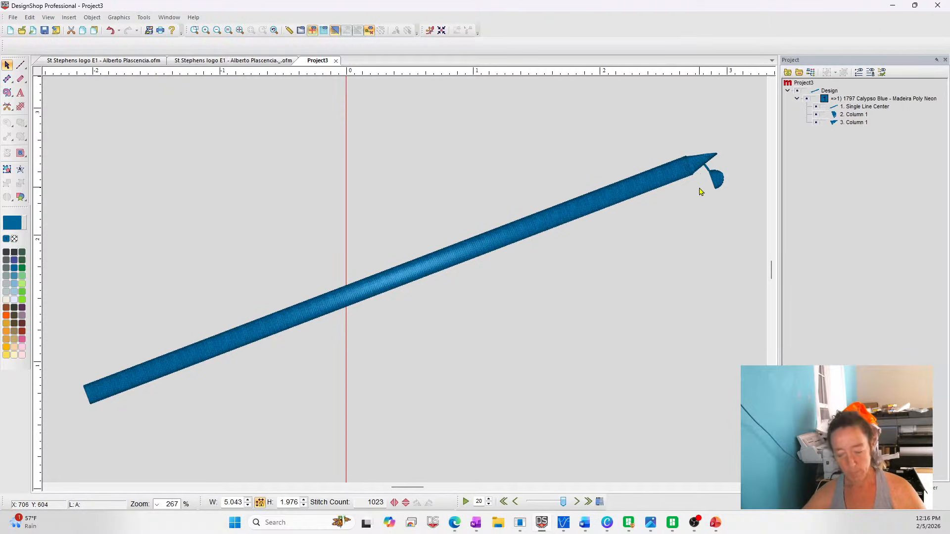
Undo the tip edit, the pointed tip itself and the rounded cap's move
key(ctrl+z)
key(ctrl+z)
key(ctrl+z)
click(723, 270)
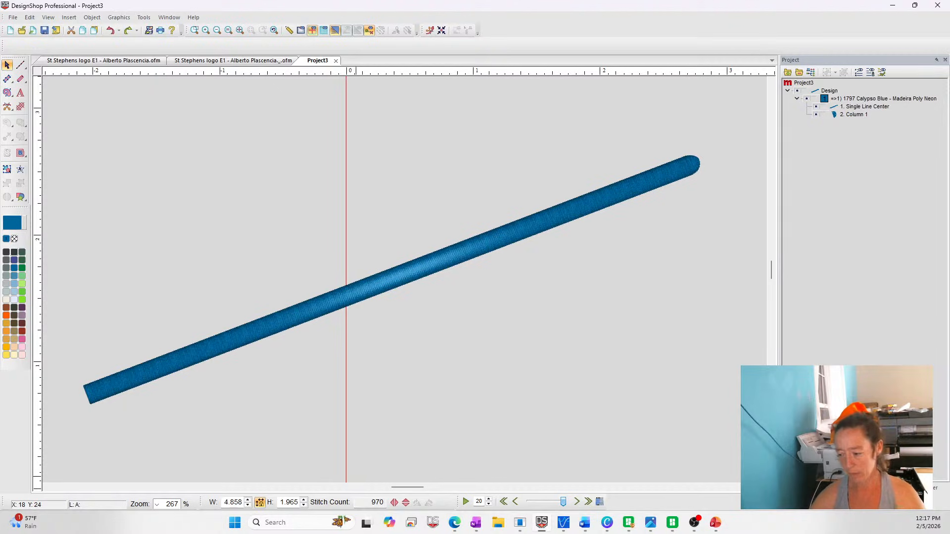
Switch to the PowerPoint slideshow and look through the slides on questions, new features, color sequence, Melco OS presets and laser alignment options
click(714, 526)
click(702, 470)
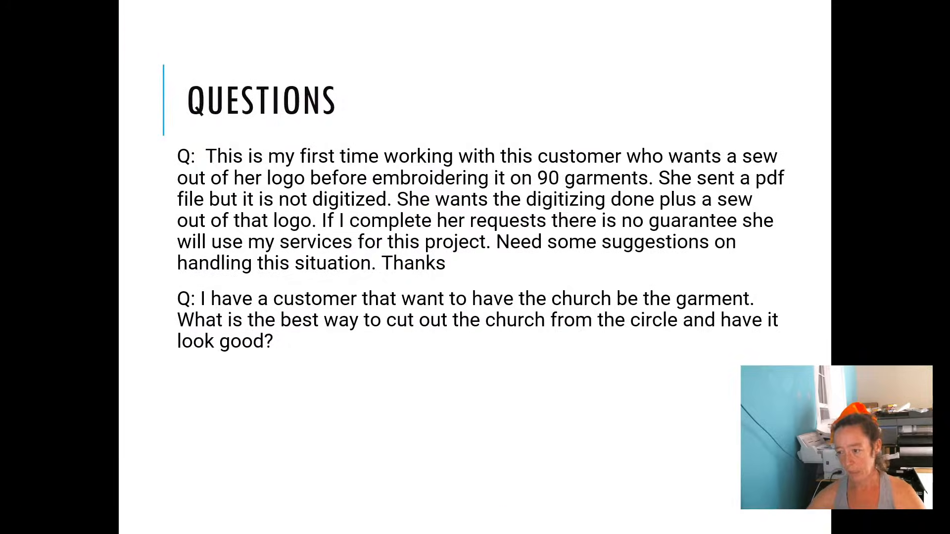
click(587, 297)
click(586, 297)
click(629, 175)
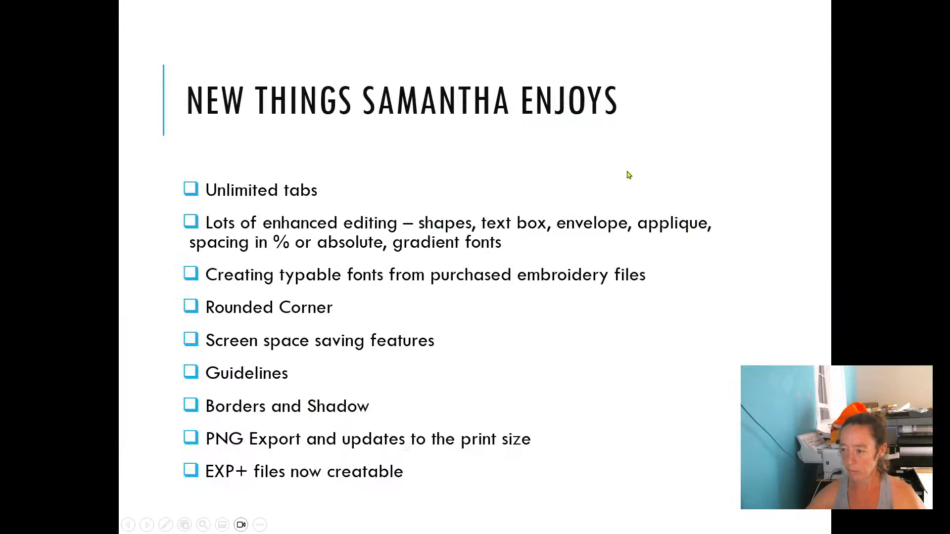
click(628, 176)
scroll(629, 175, up, 1)
scroll(621, 177, up, 2)
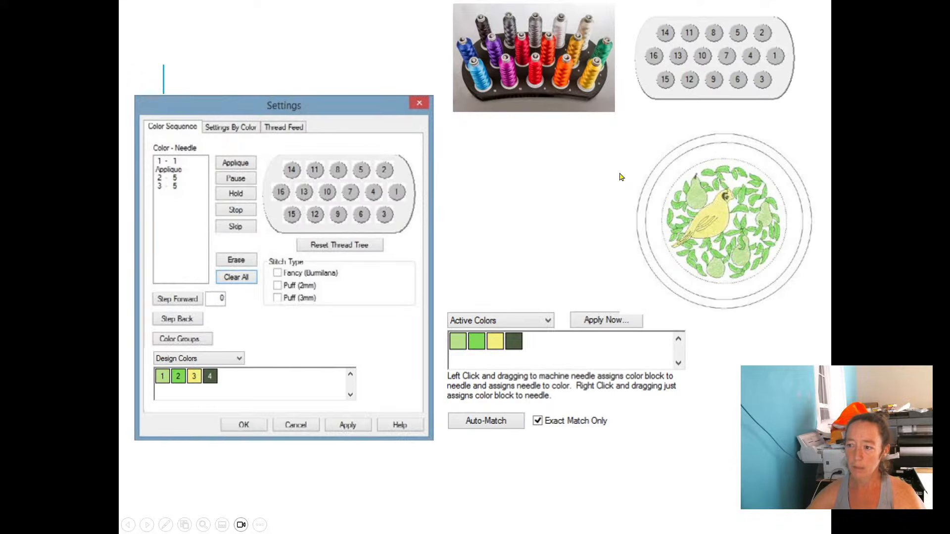
scroll(622, 177, up, 2)
scroll(621, 177, down, 1)
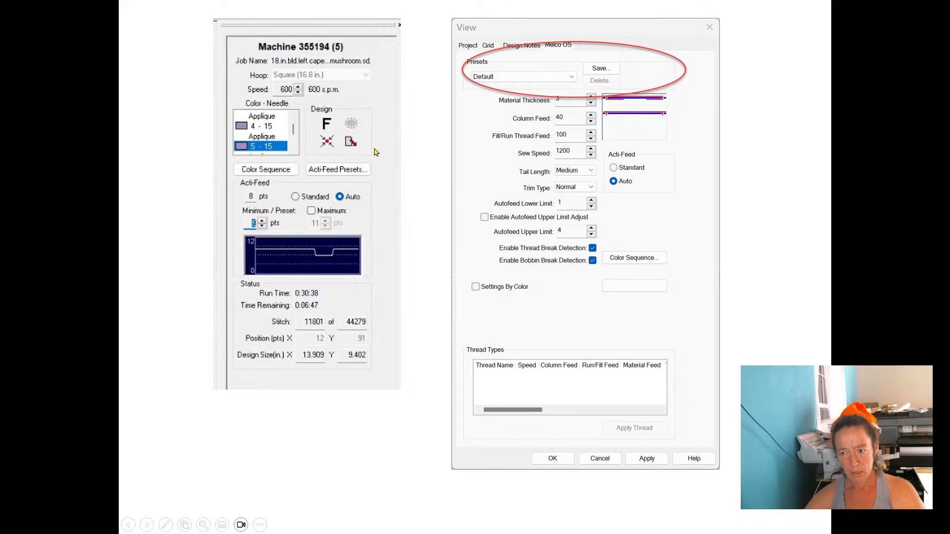
click(419, 165)
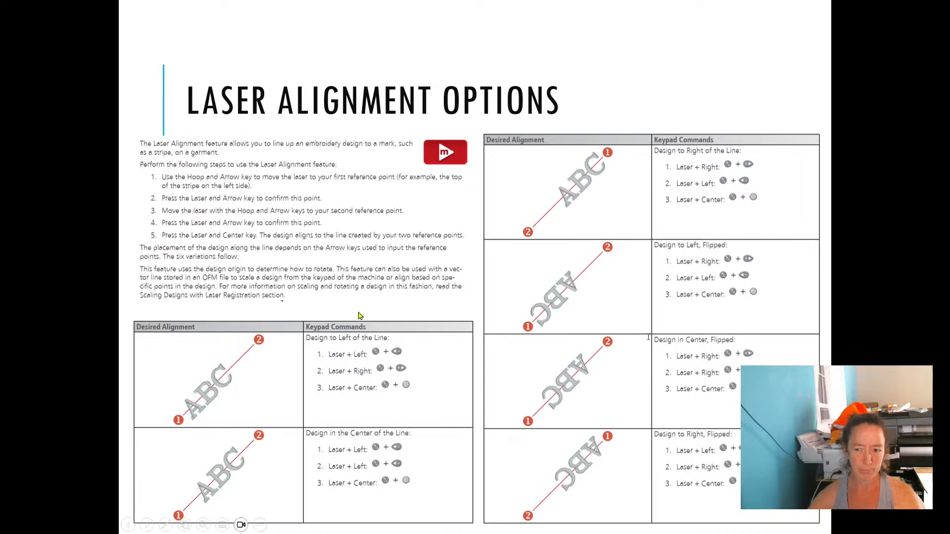
key(Left)
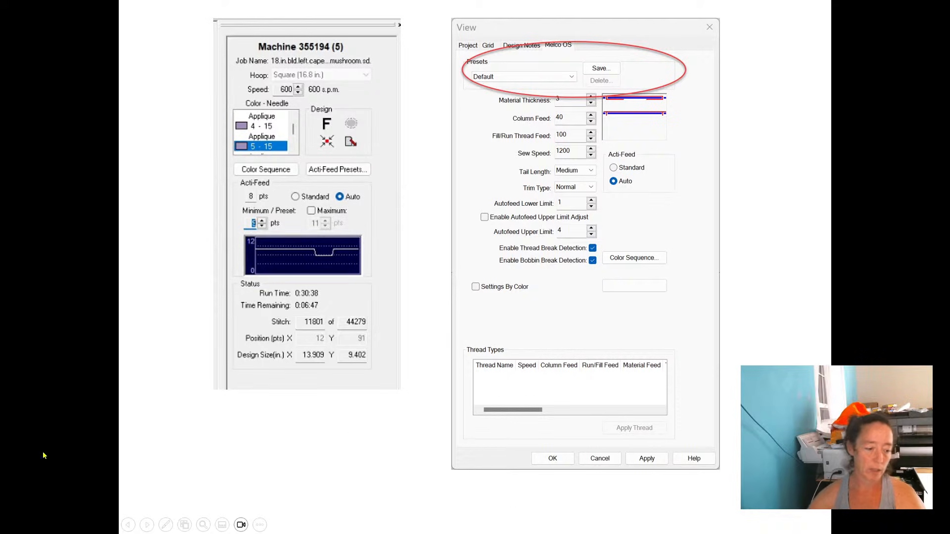
Return to DesignShop and move the rounded Column 1 cap off the satin line's upper end to the empty area below it
key(alt+Tab)
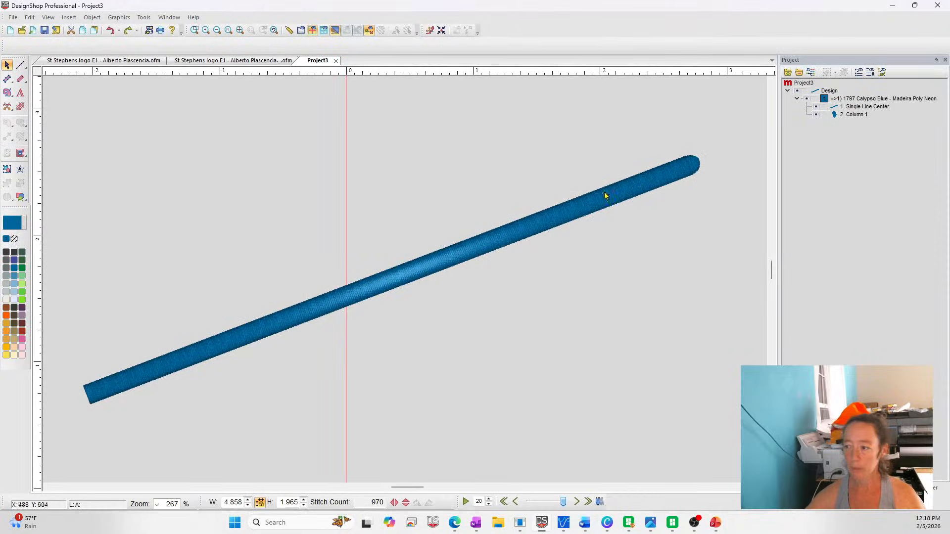
click(689, 166)
click(699, 167)
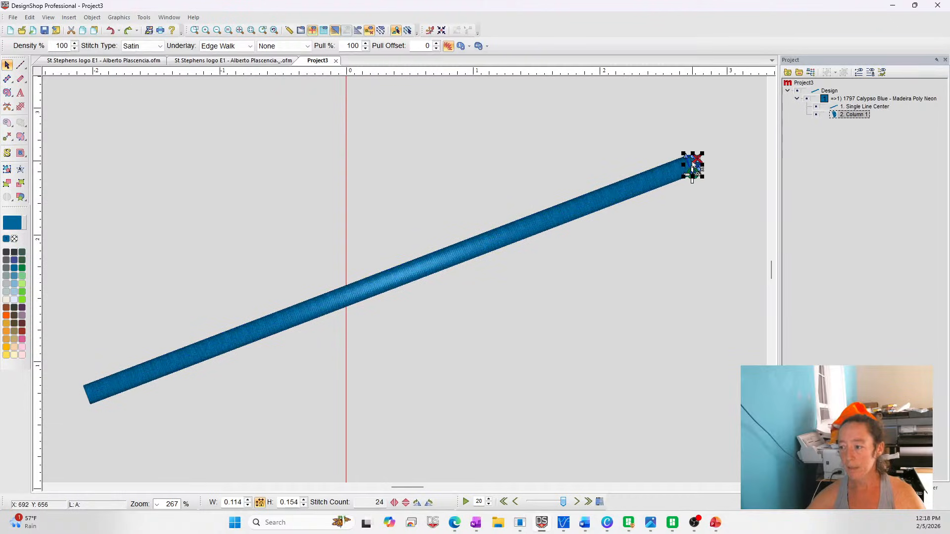
drag(693, 174, 696, 250)
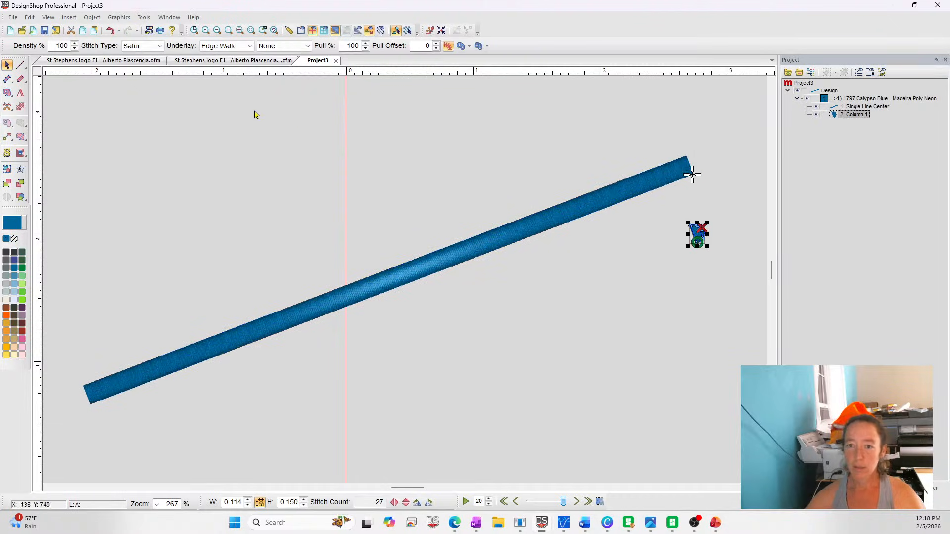
Turn off the 3D stitch view and digitize a pointed Column 1 tip about 0.24 by 0.15 inches on the line's open upper end
click(195, 30)
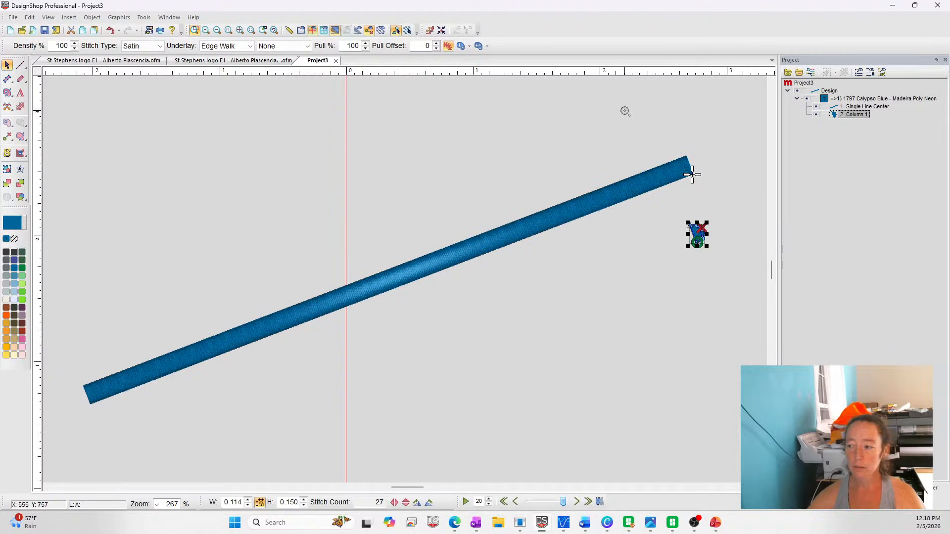
drag(654, 130, 748, 203)
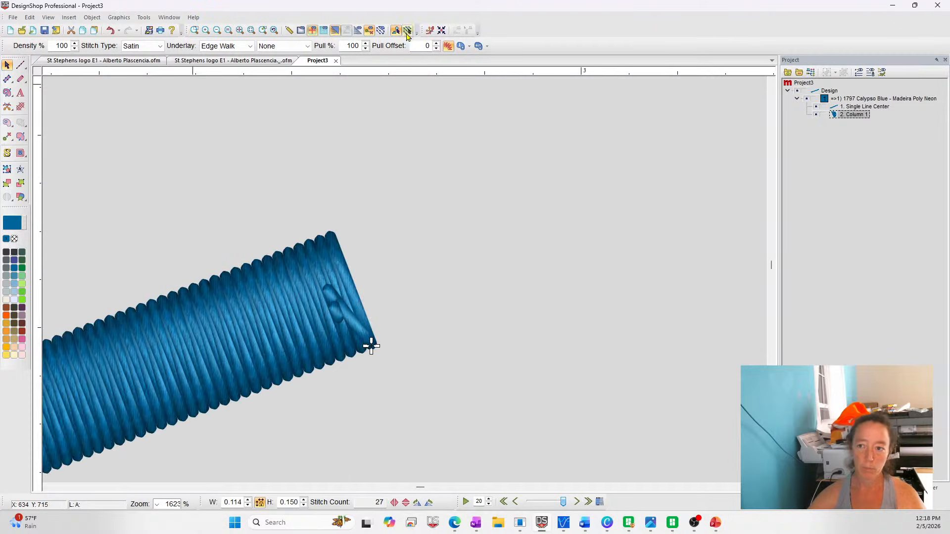
click(335, 30)
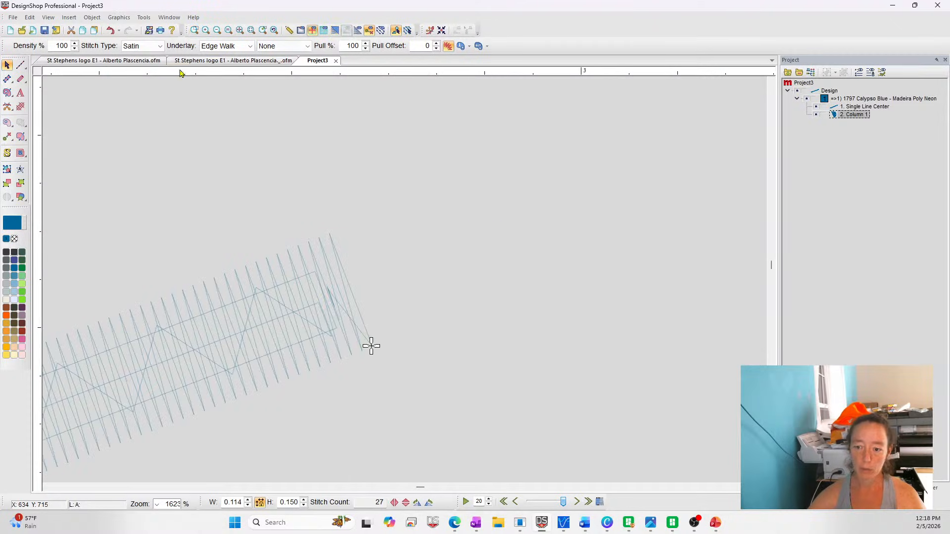
click(7, 79)
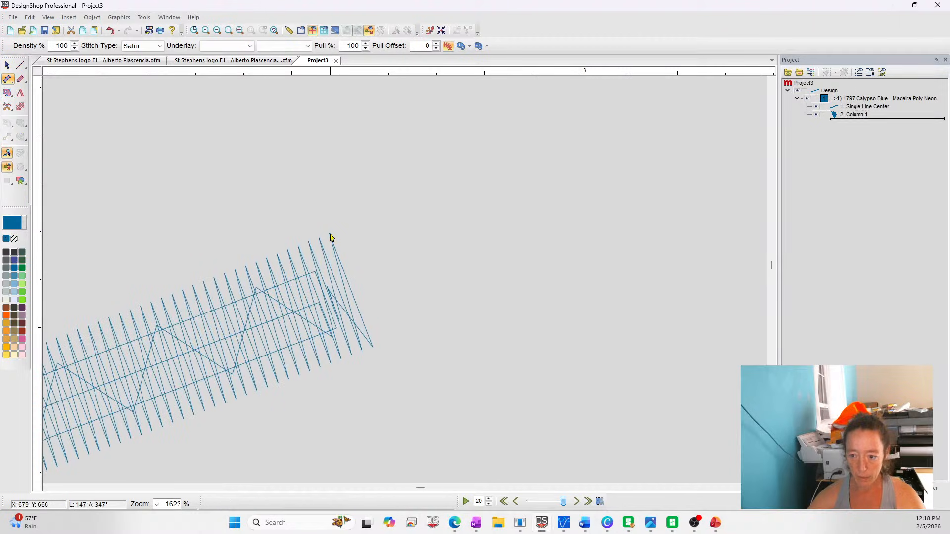
click(329, 236)
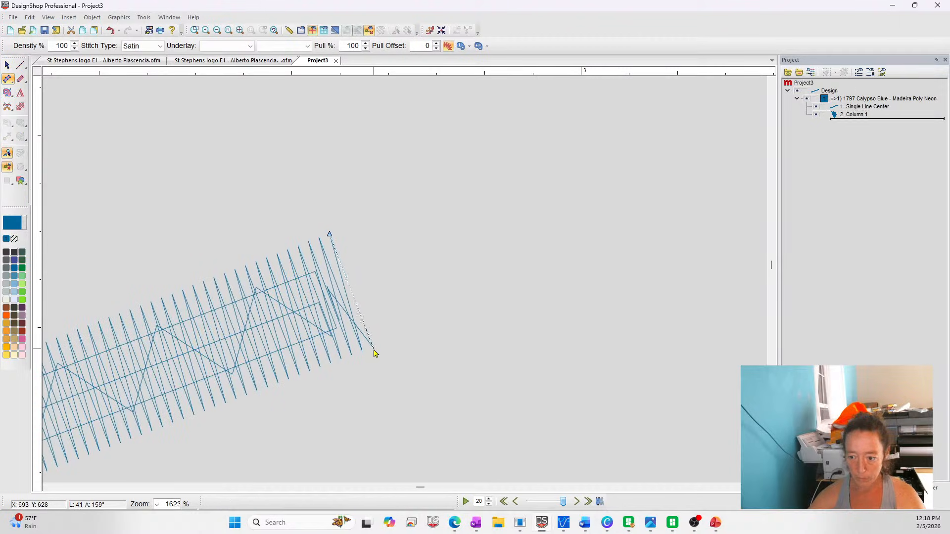
drag(373, 347, 479, 246)
click(514, 236)
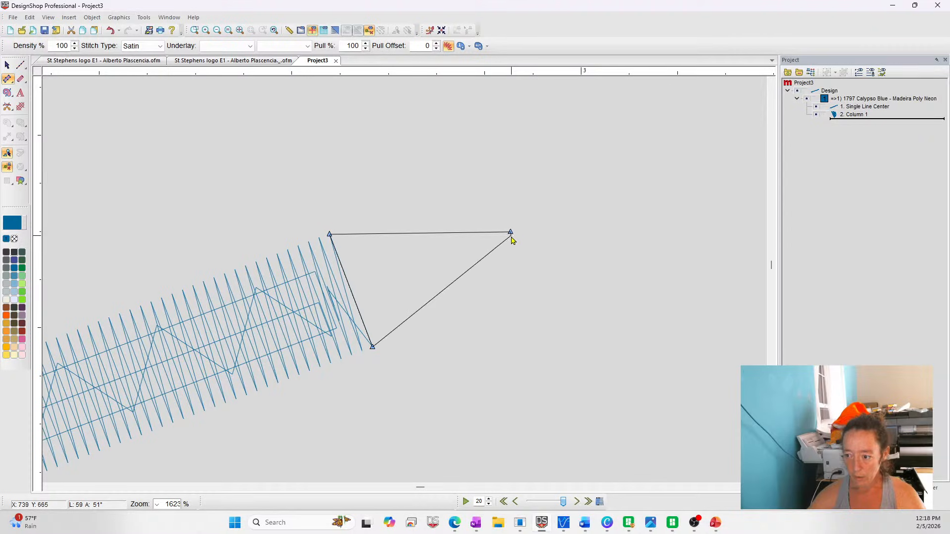
key(Return)
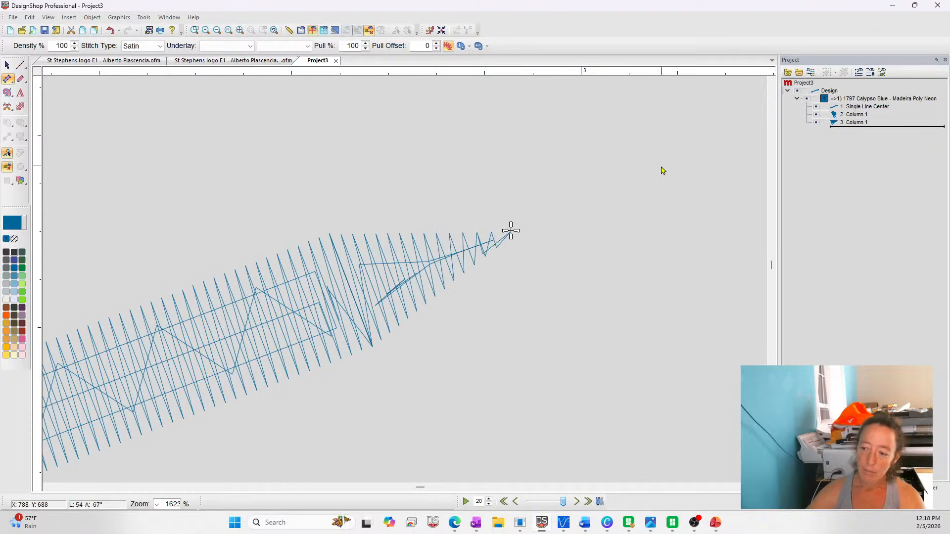
key(Escape)
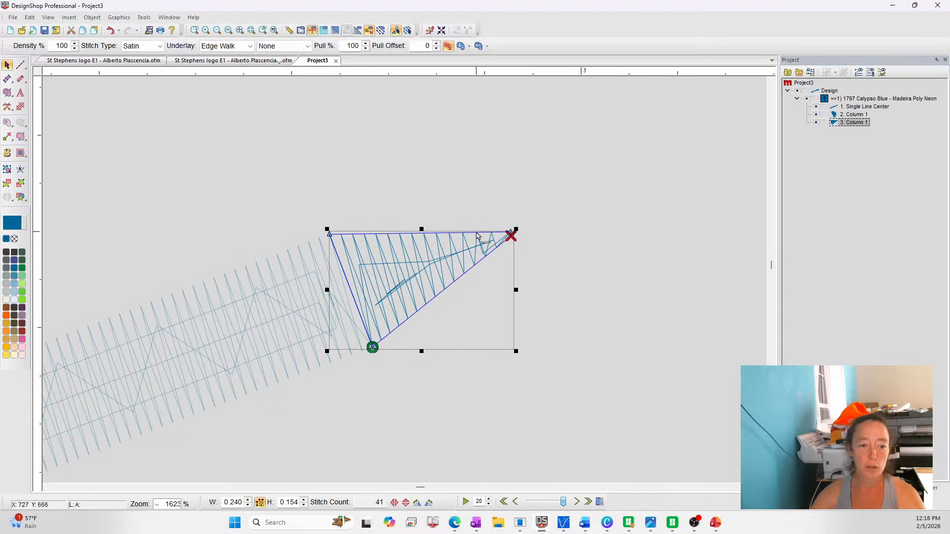
Show the stitches in 3D and reshape the Column 1 tip's end points into a blunter end, about 0.217 by 0.165 inches overall
click(658, 351)
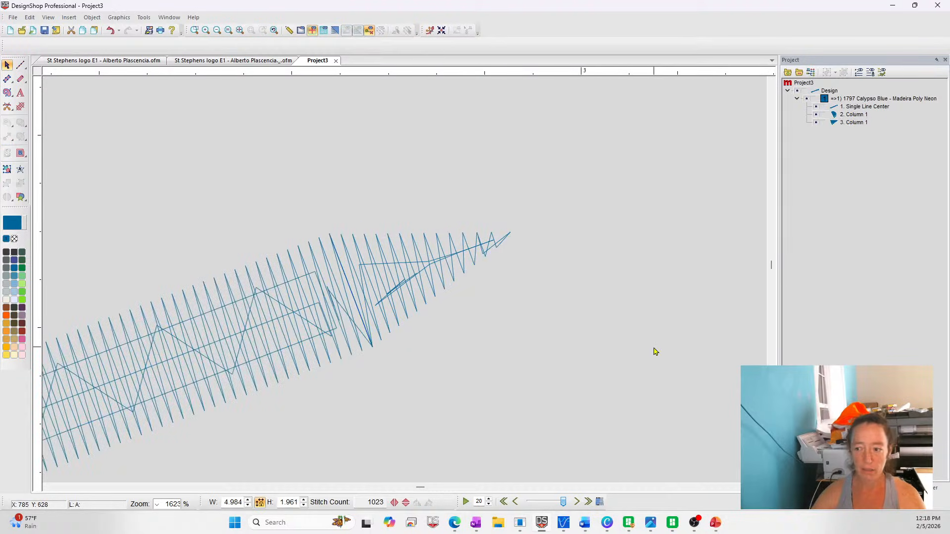
click(335, 30)
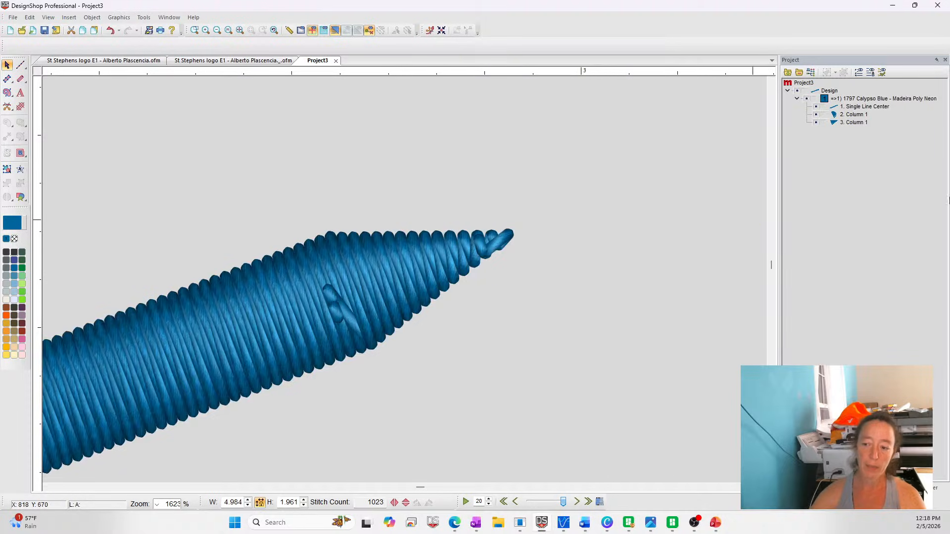
click(502, 241)
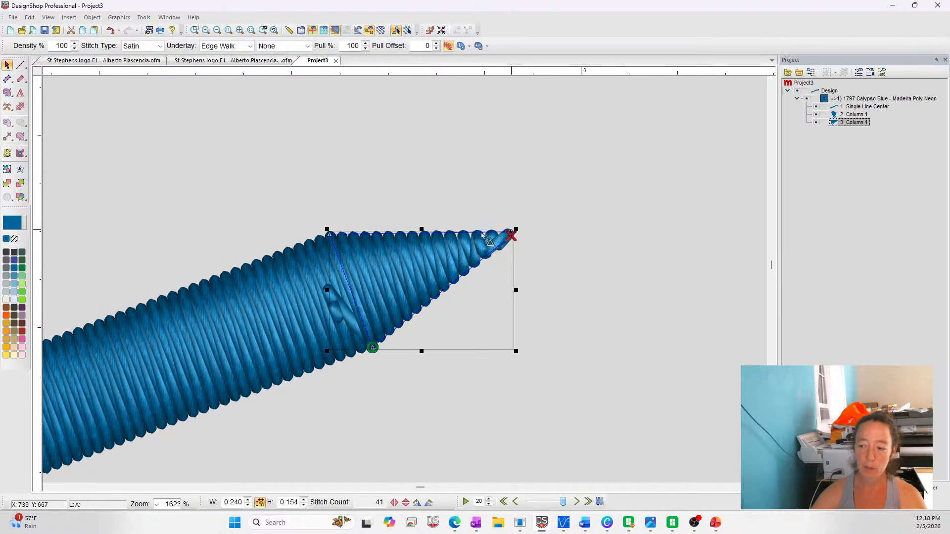
drag(484, 236, 447, 234)
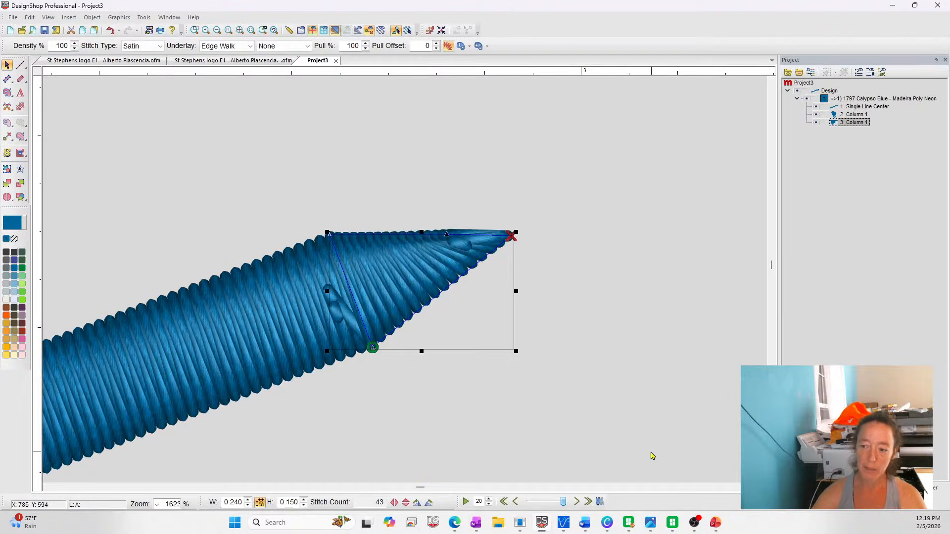
click(664, 433)
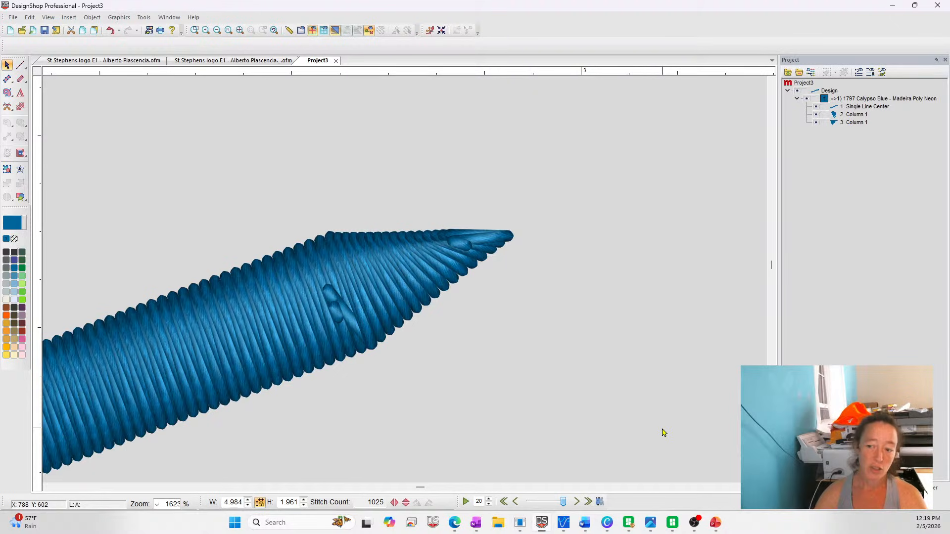
click(511, 236)
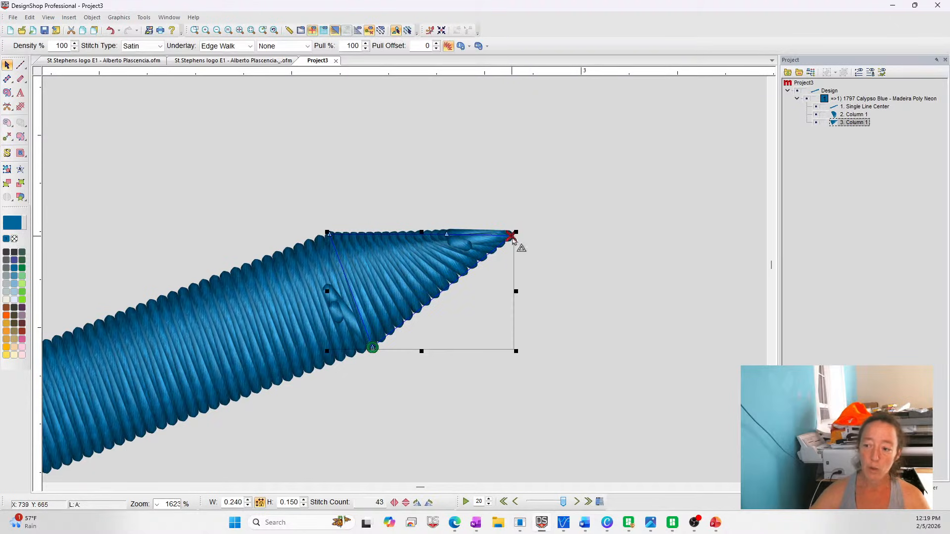
mouse_move(447, 233)
mouse_down()
mouse_move(468, 222)
mouse_move(514, 248)
mouse_move(486, 265)
mouse_move(517, 246)
mouse_move(486, 259)
mouse_move(484, 223)
mouse_move(496, 244)
mouse_up()
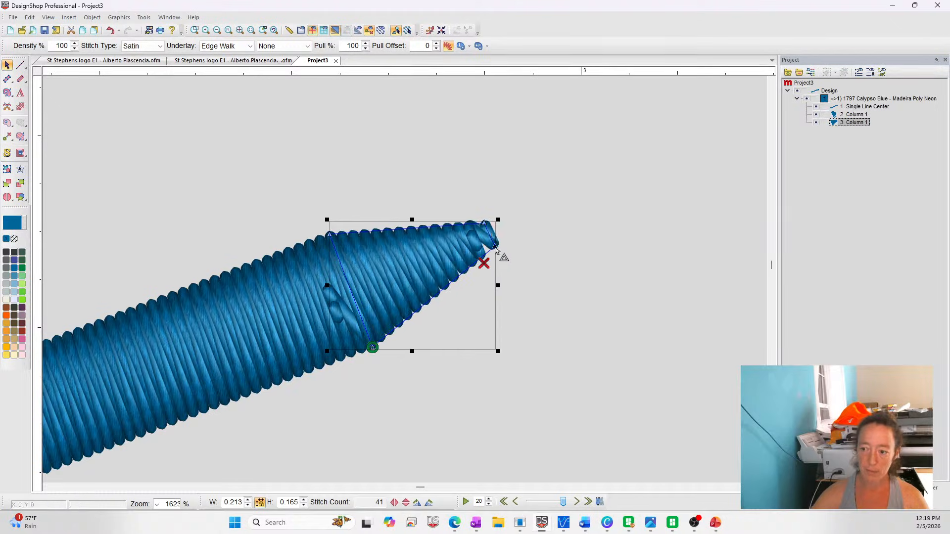
Insert a normal walk stitch before the blunt tip in the sequence, running out past the tip and back, about 0.22 by 0.10 inches
click(20, 65)
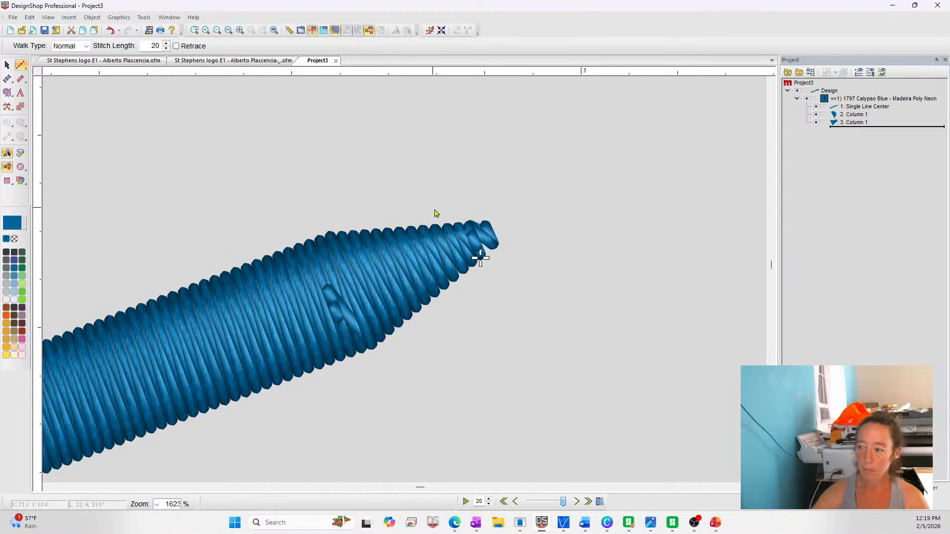
click(849, 123)
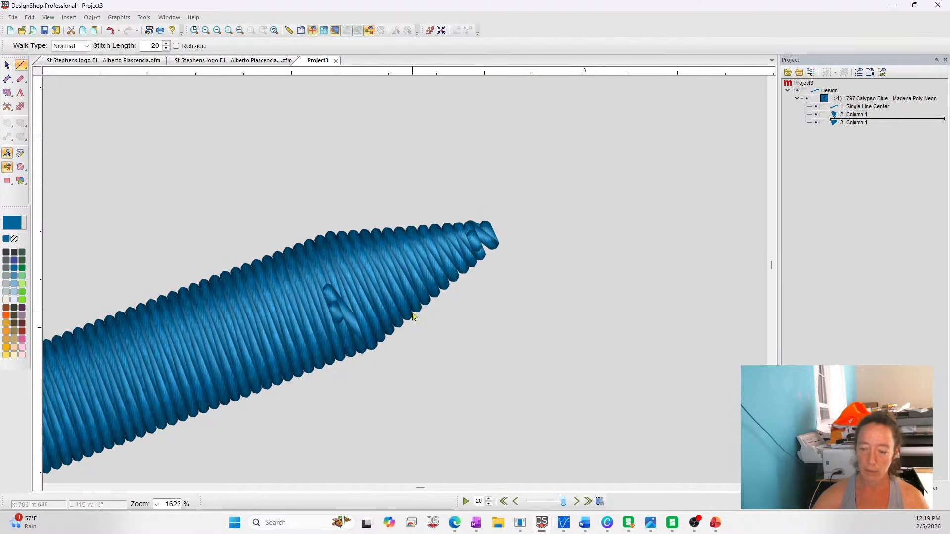
click(342, 297)
click(515, 223)
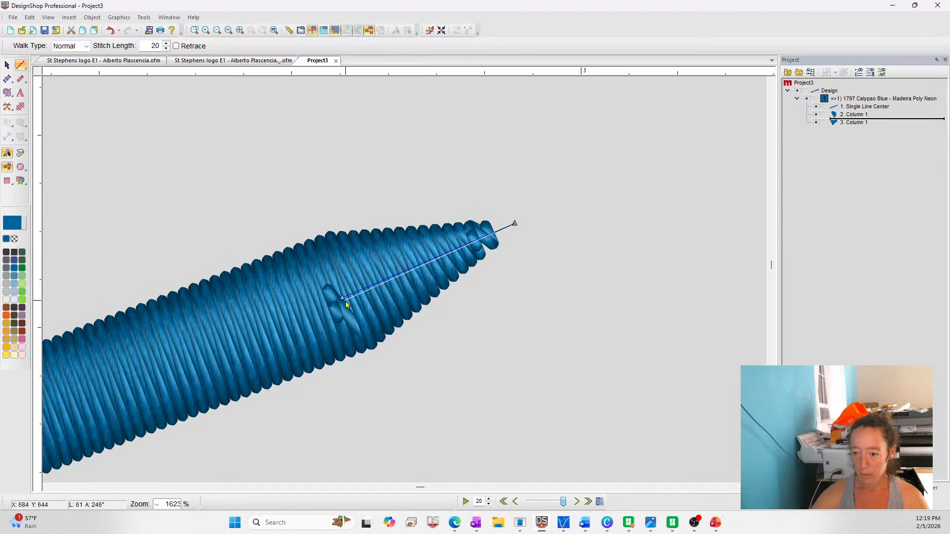
key(Return)
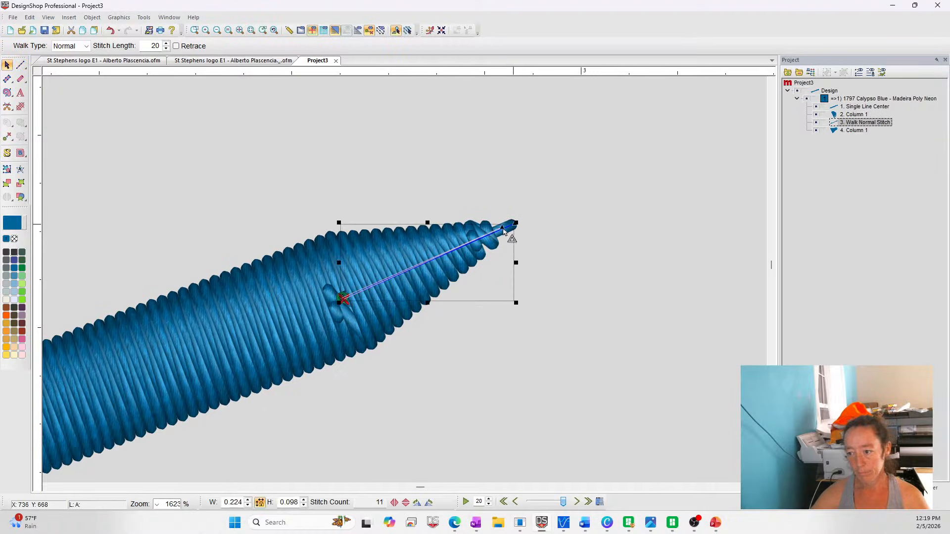
click(583, 257)
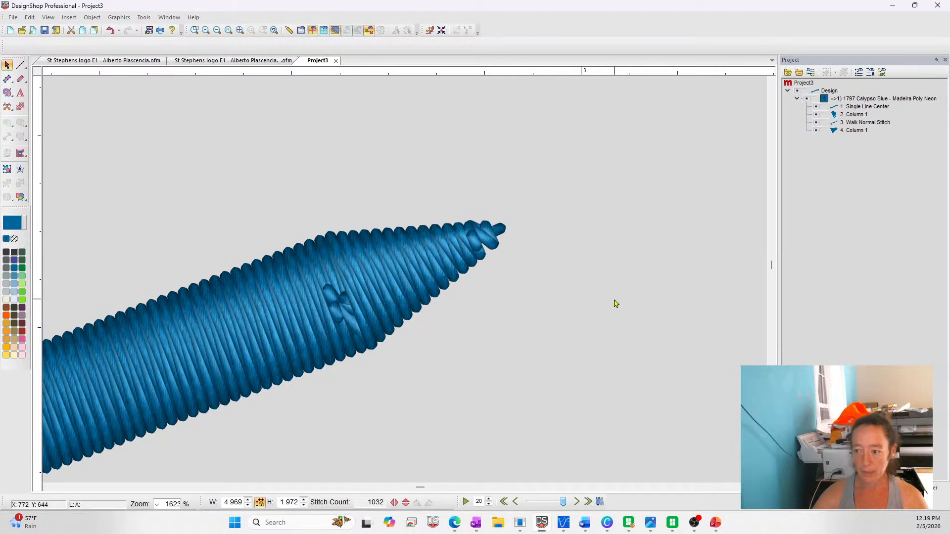
Move the exit point of the blunt Column 1 tip up onto the tip's narrow end
click(848, 123)
click(852, 130)
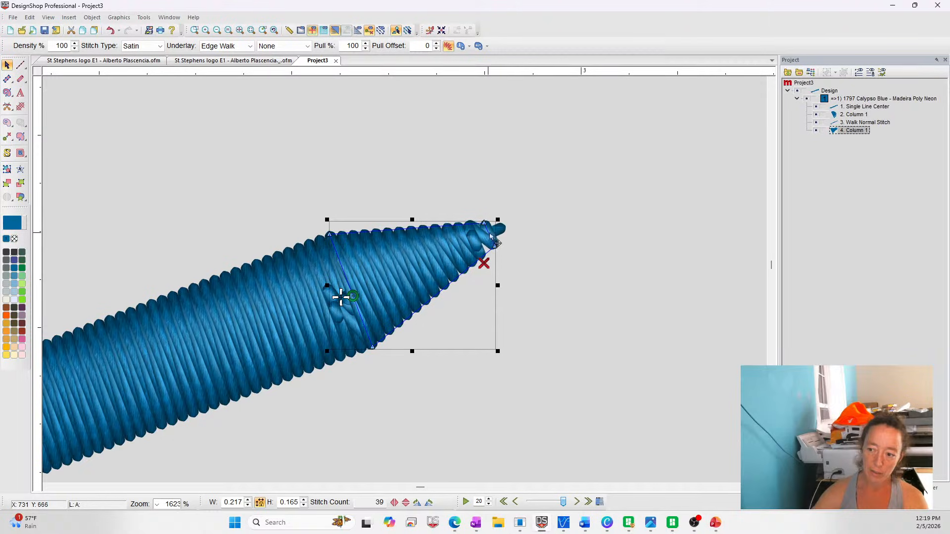
mouse_move(485, 262)
mouse_down()
mouse_move(498, 233)
mouse_move(484, 244)
mouse_up()
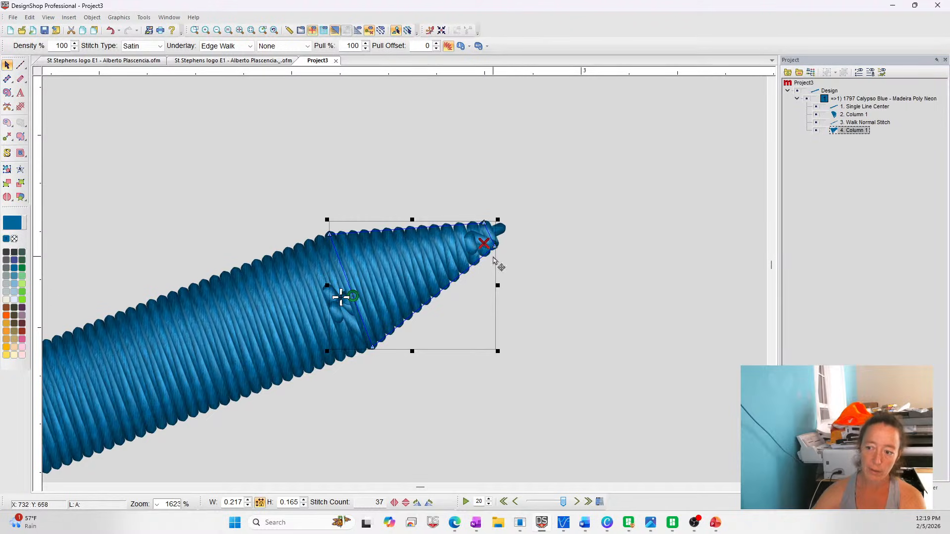
click(586, 287)
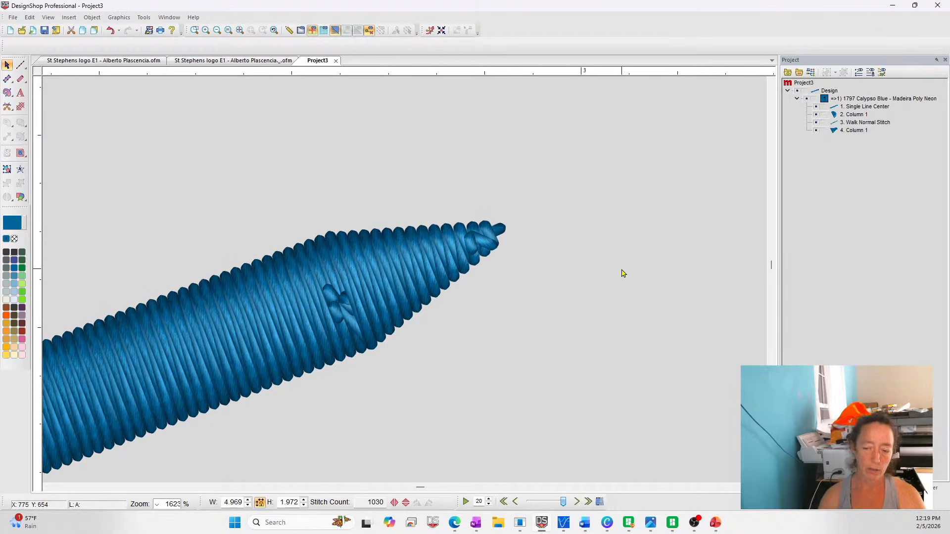
Review the top stitching properties of the Column 1 tip and leave them as they are
click(450, 271)
right_click(451, 271)
click(466, 278)
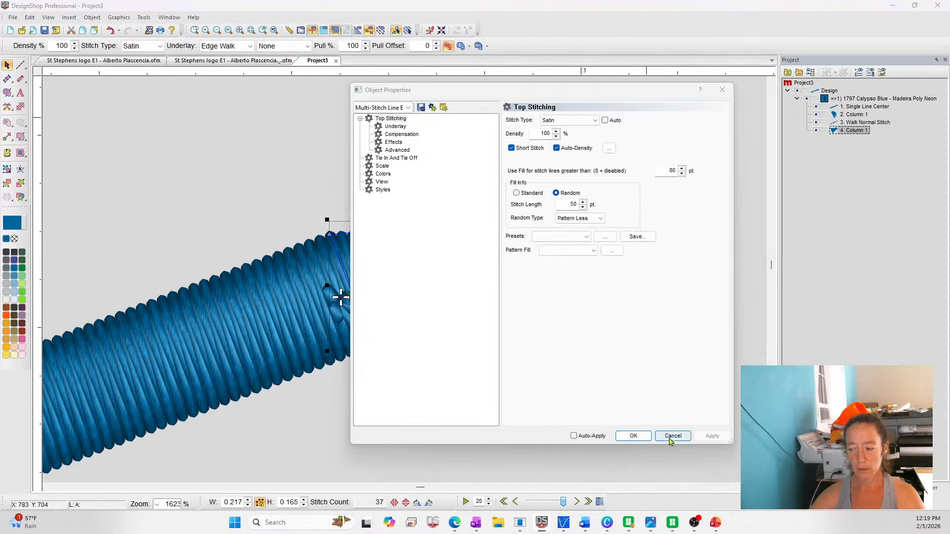
click(671, 439)
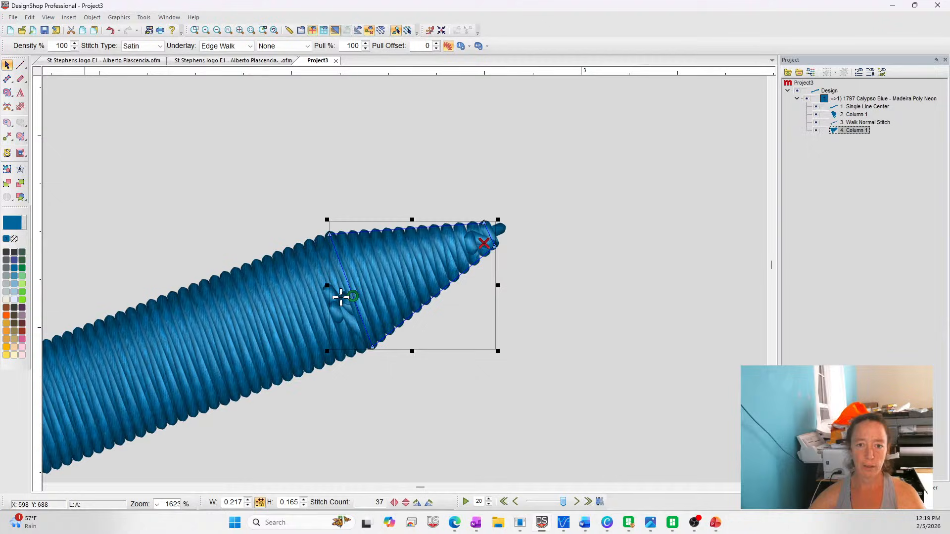
Add straight Basic Block lettering of a first name, 1.000 inch high, and place it further left above the satin line
click(21, 93)
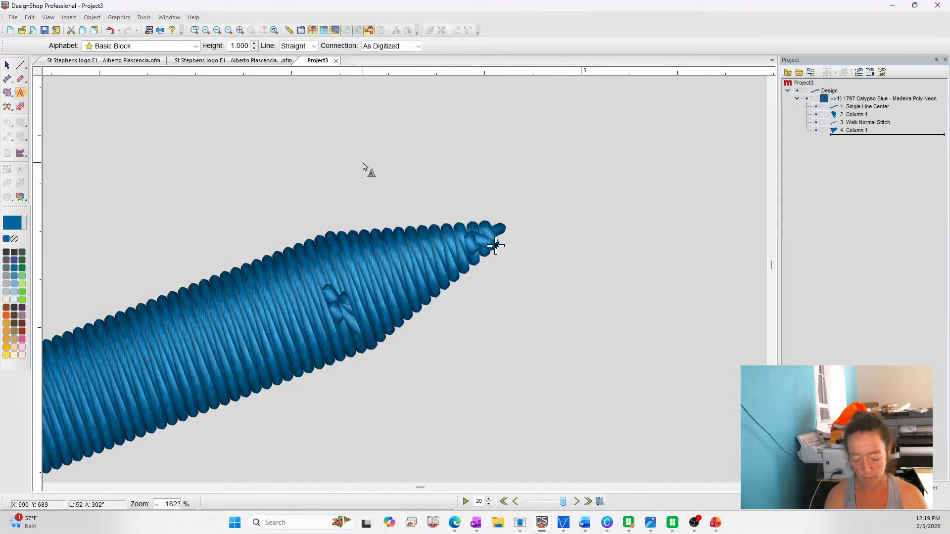
text(Samantha)
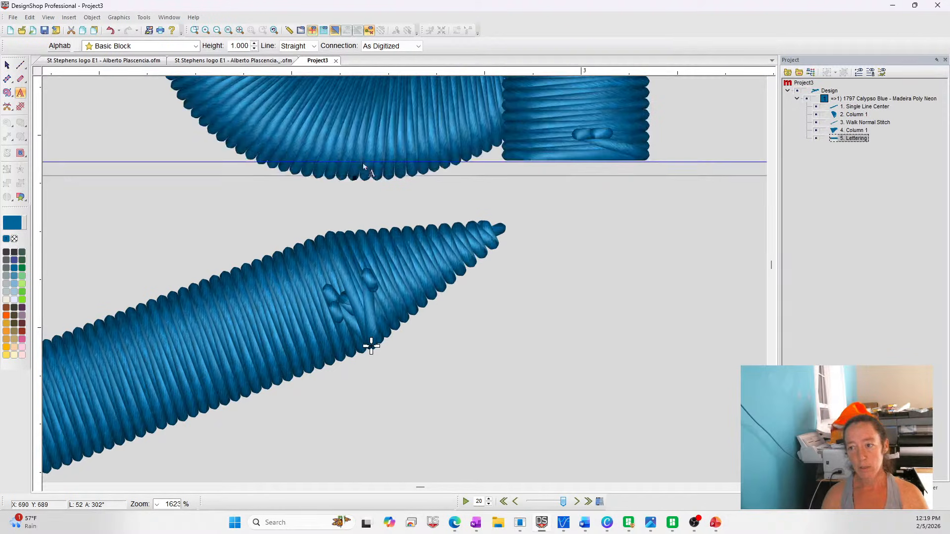
key(Return)
click(240, 30)
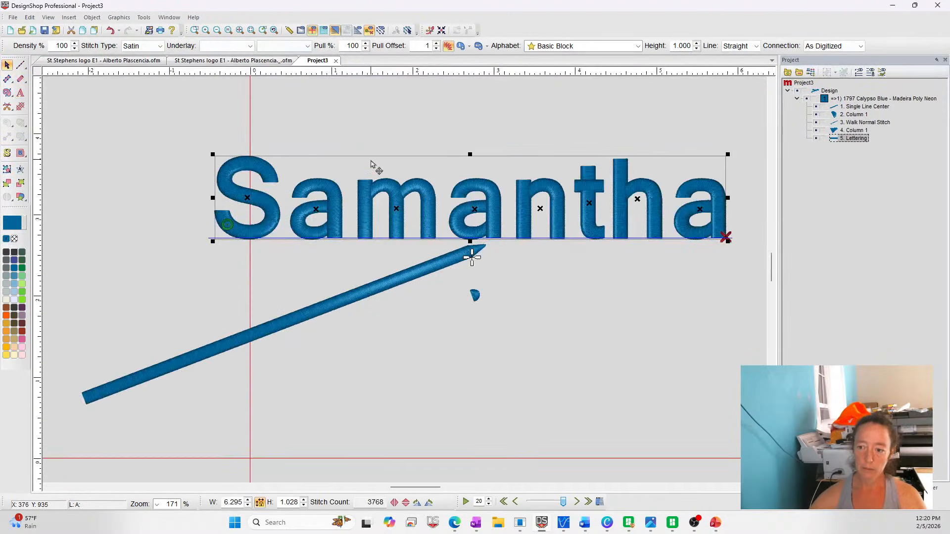
drag(374, 166, 230, 159)
Review the lettering's alphabet, height and text settings in its object properties without editing them
right_click(262, 169)
click(296, 177)
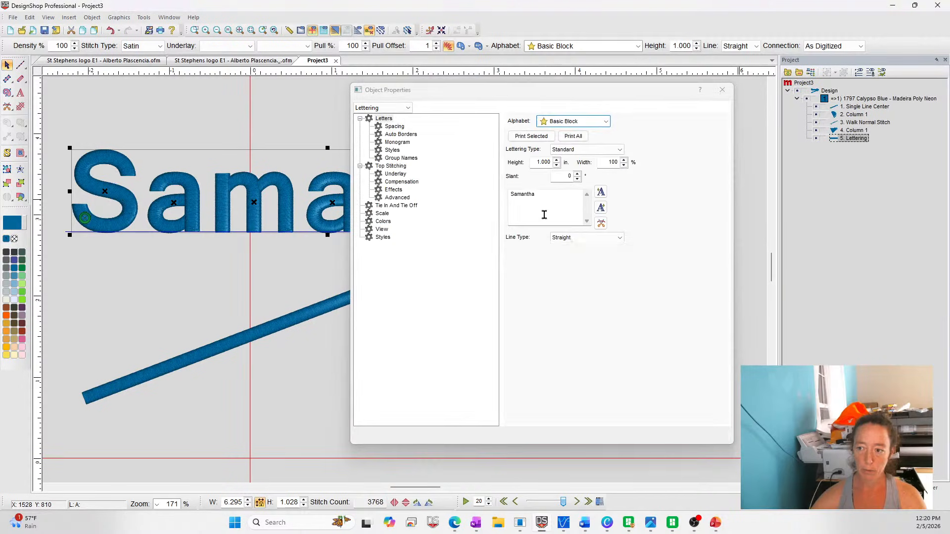
click(661, 437)
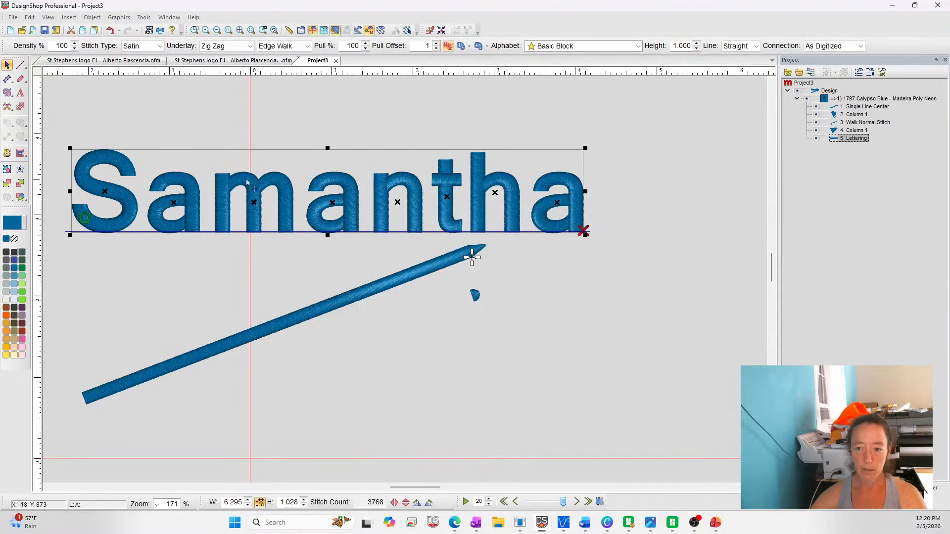
Convert the lettering into separate column, walk stitch and trim elements
right_click(257, 163)
mouse_move(307, 308)
click(429, 308)
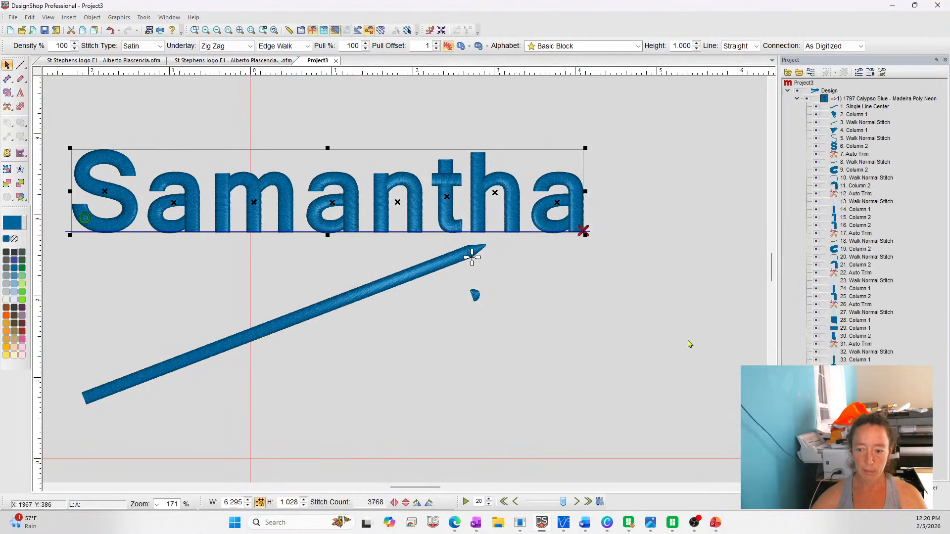
click(690, 343)
click(253, 197)
click(289, 127)
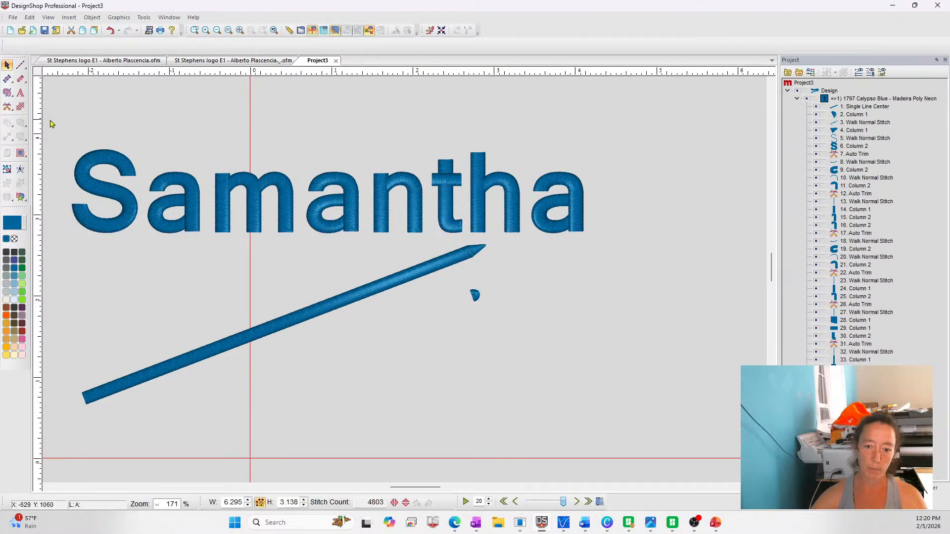
Review the object properties shared by all the converted letter elements, and switch to the logo with the blue circle
drag(54, 122, 658, 246)
click(380, 185)
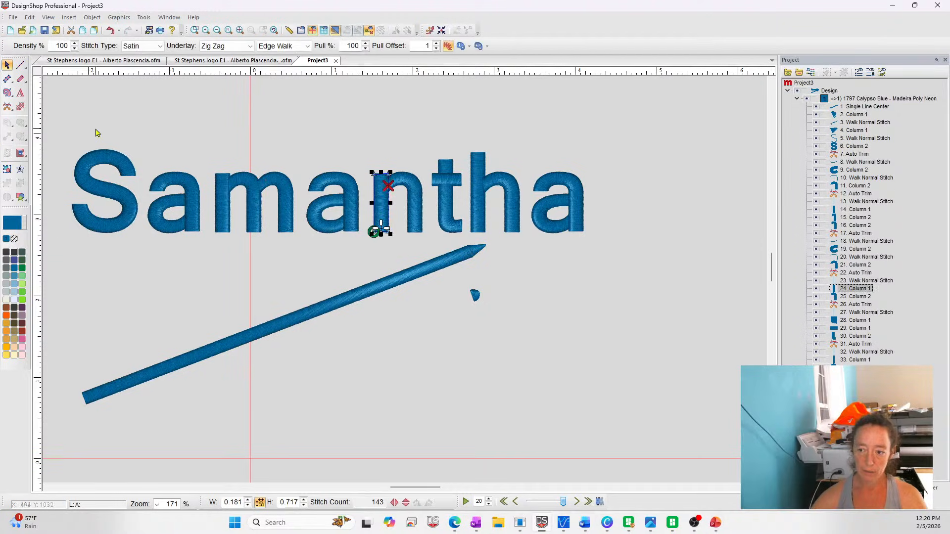
drag(57, 140, 666, 259)
right_click(444, 191)
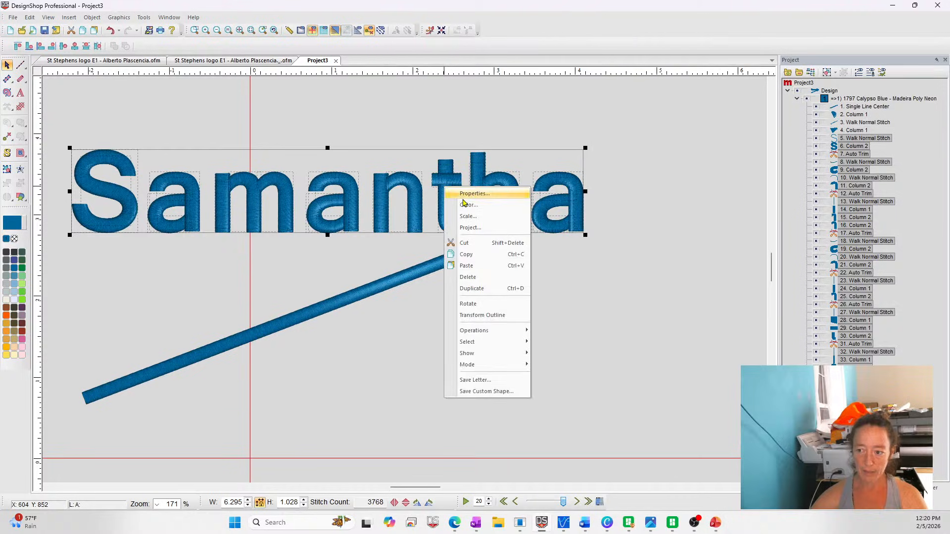
click(465, 194)
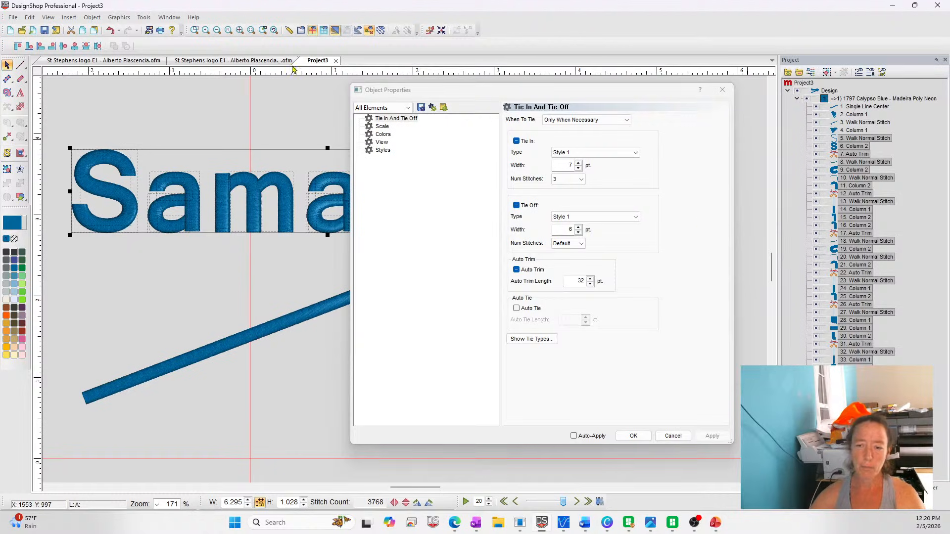
click(222, 60)
click(635, 436)
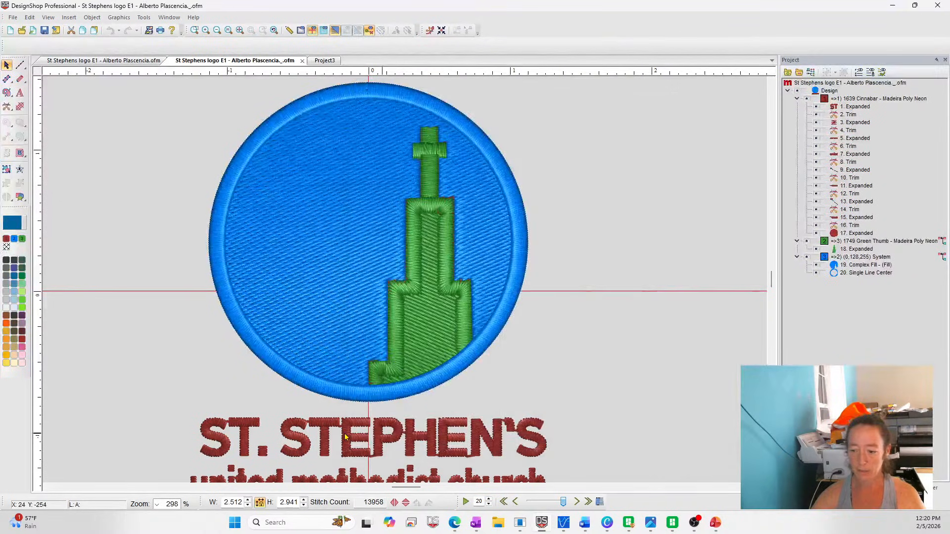
Examine the tie-in, tie-off and scale properties of the logo's expanded STEPHEN'S lettering without changing them
click(346, 437)
right_click(346, 437)
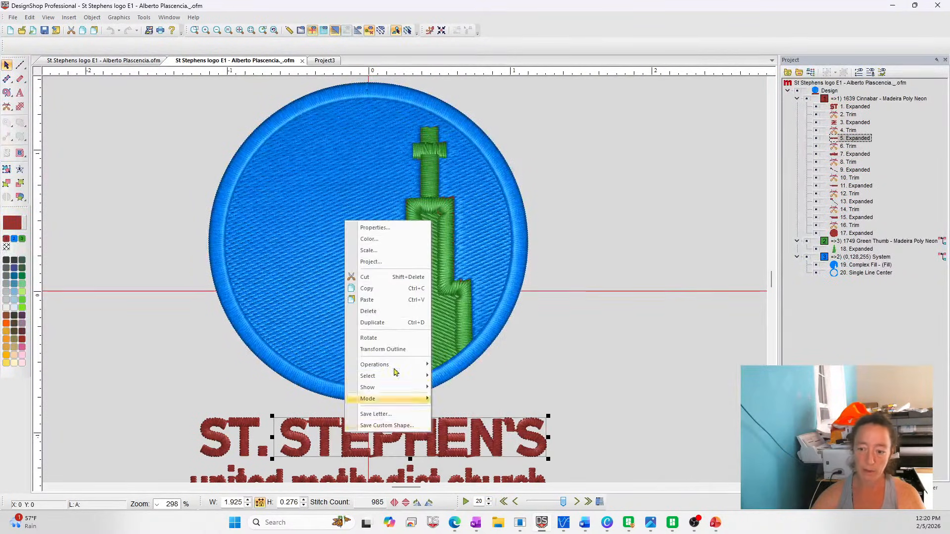
click(393, 227)
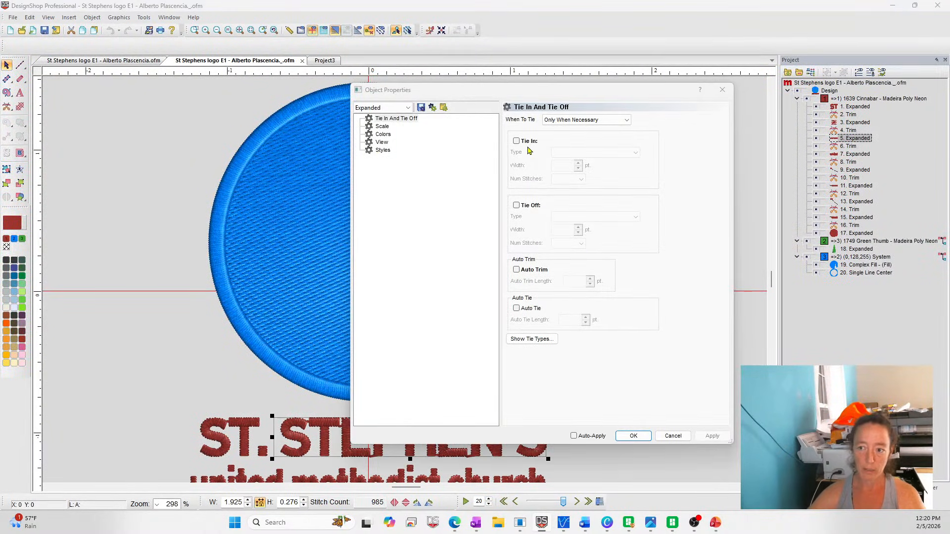
click(378, 109)
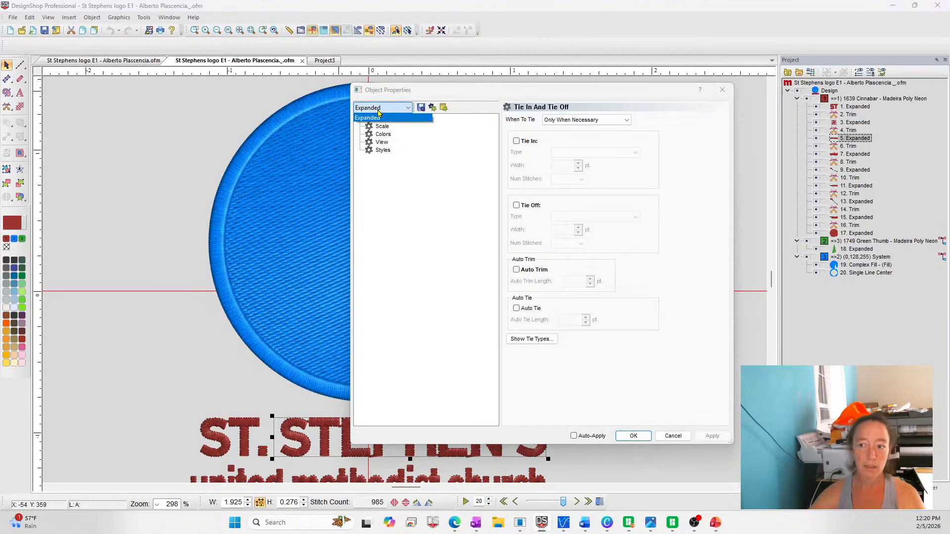
click(378, 111)
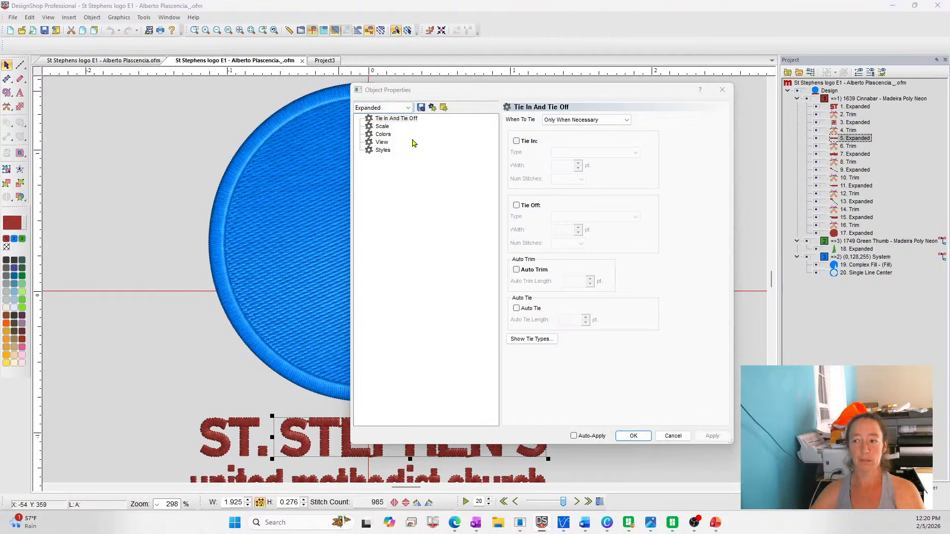
click(382, 127)
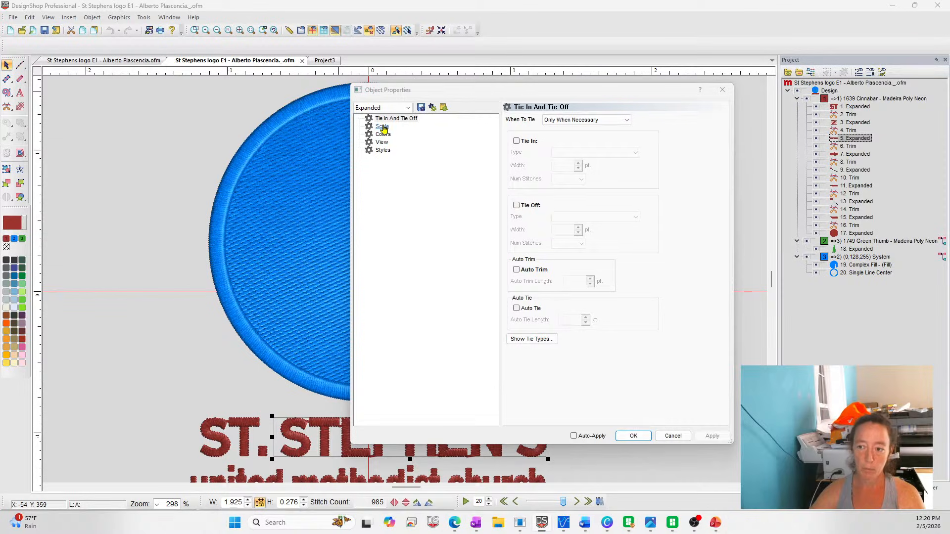
click(579, 141)
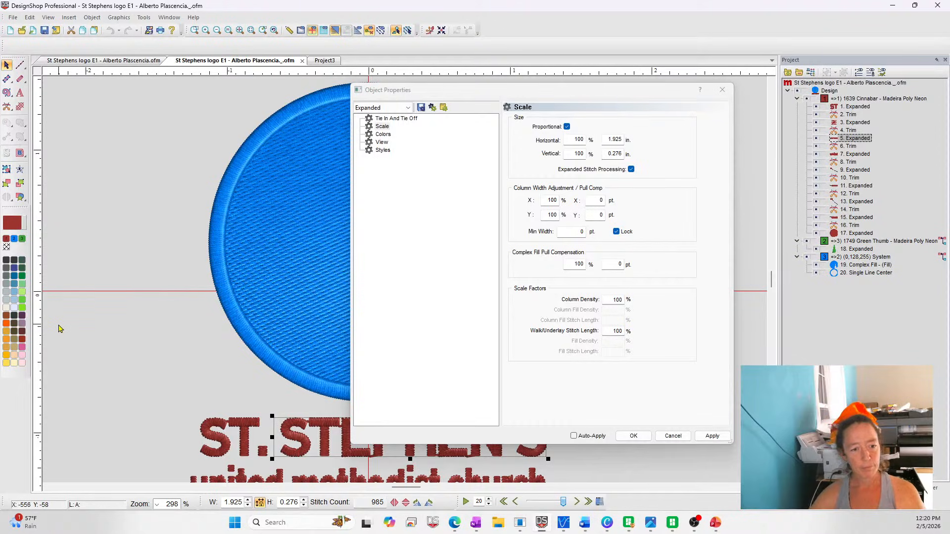
click(672, 436)
click(681, 283)
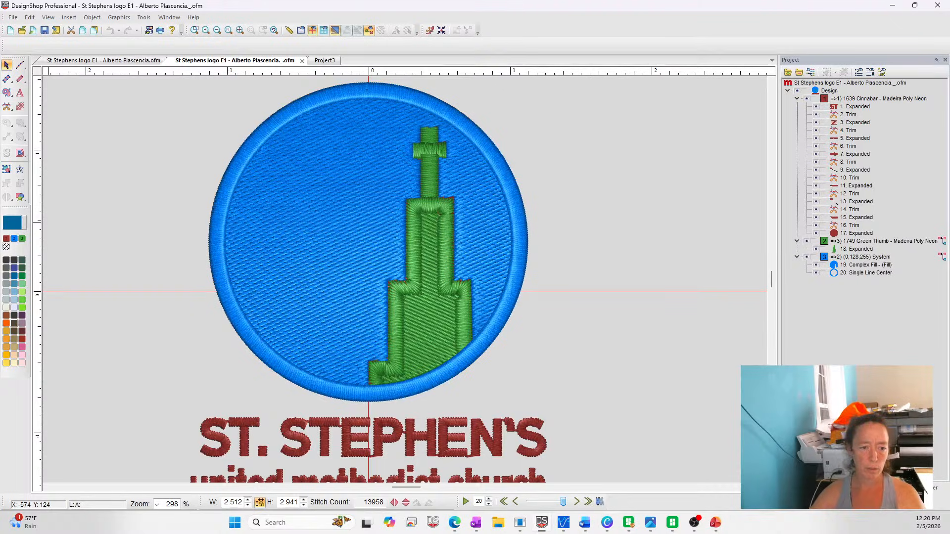
Check which version of the digitizing software is installed in its About information
click(487, 448)
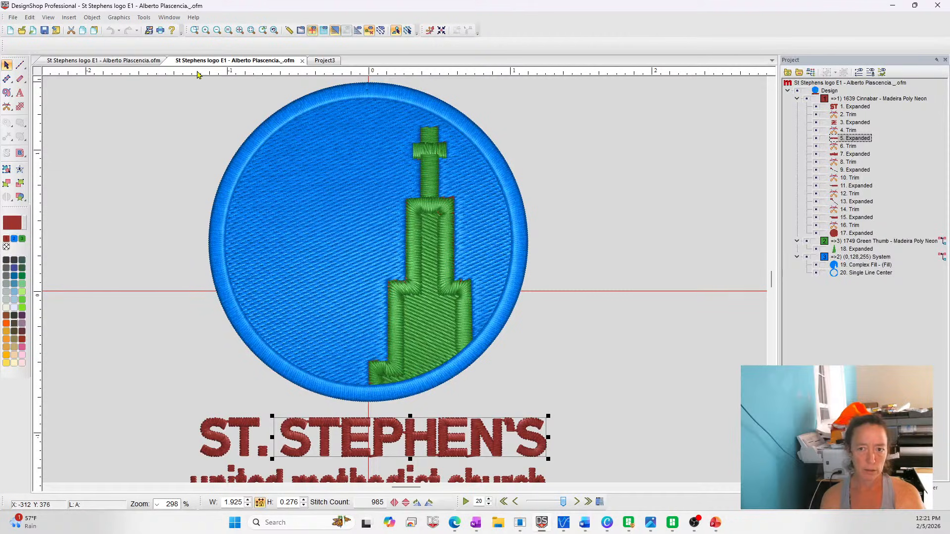
click(168, 17)
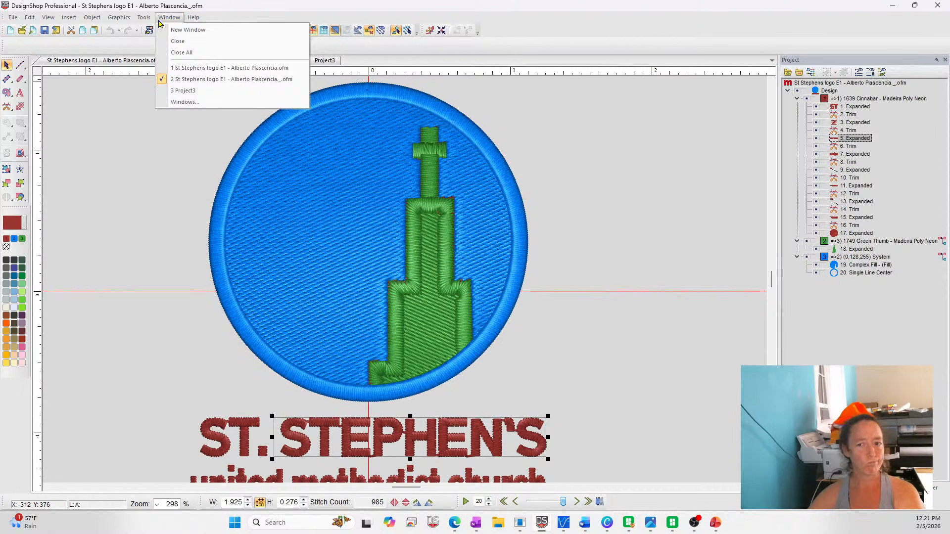
mouse_move(203, 23)
click(233, 45)
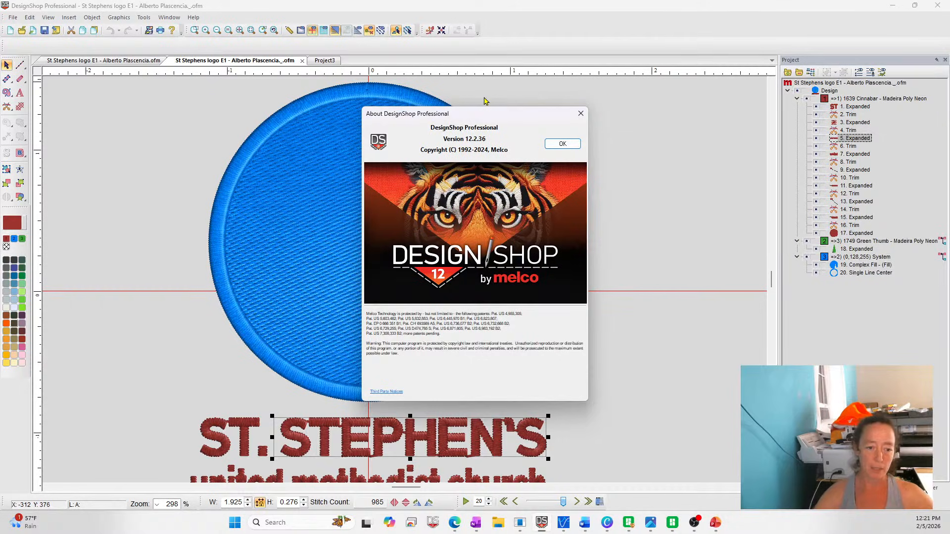
click(563, 144)
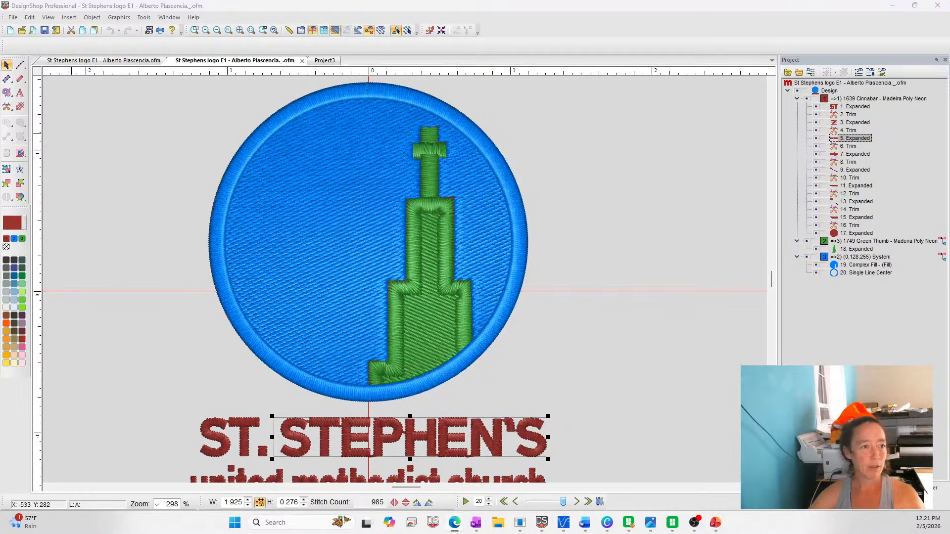
Bring up the browser, read the Melco SUMMIT manual page on Machine Run Settings, and close the browser
drag(0, 70, 218, 50)
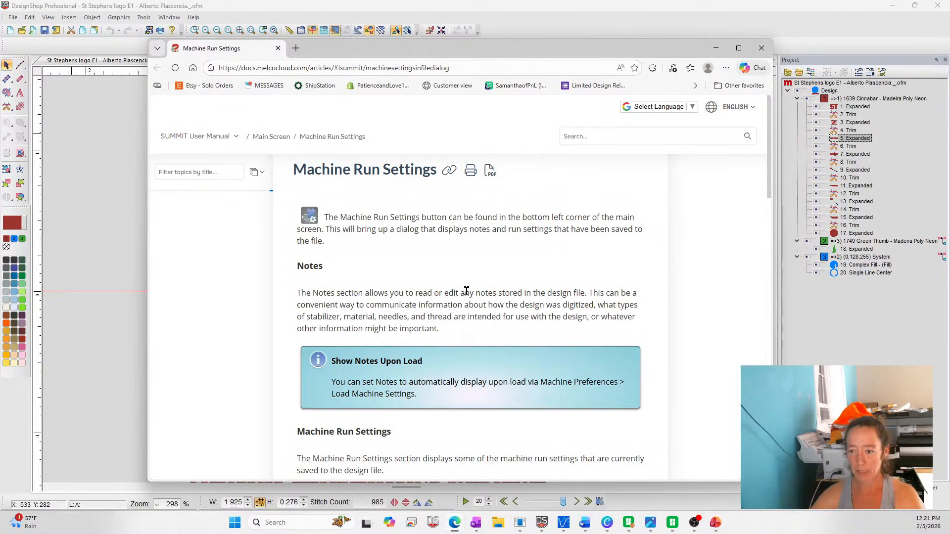
scroll(598, 279, down, 6)
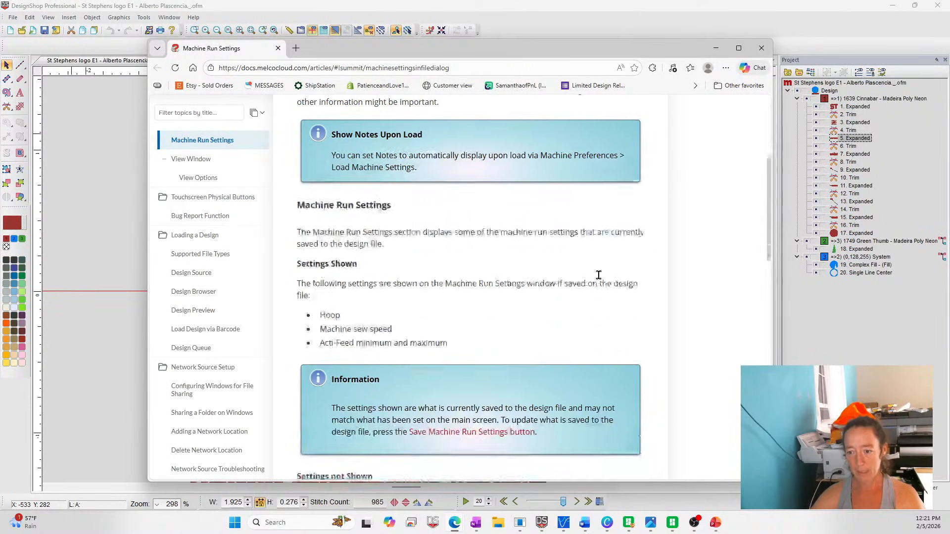
scroll(599, 279, down, 6)
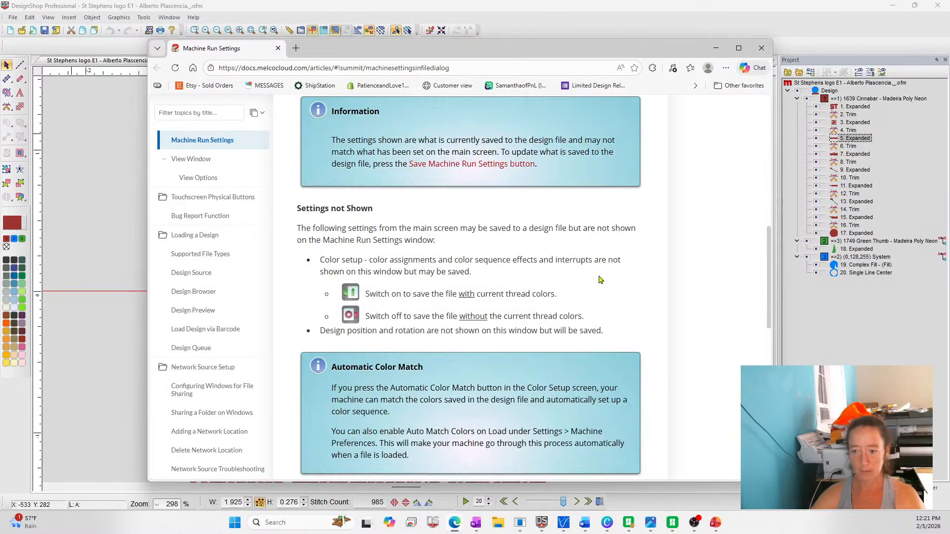
scroll(599, 279, up, 6)
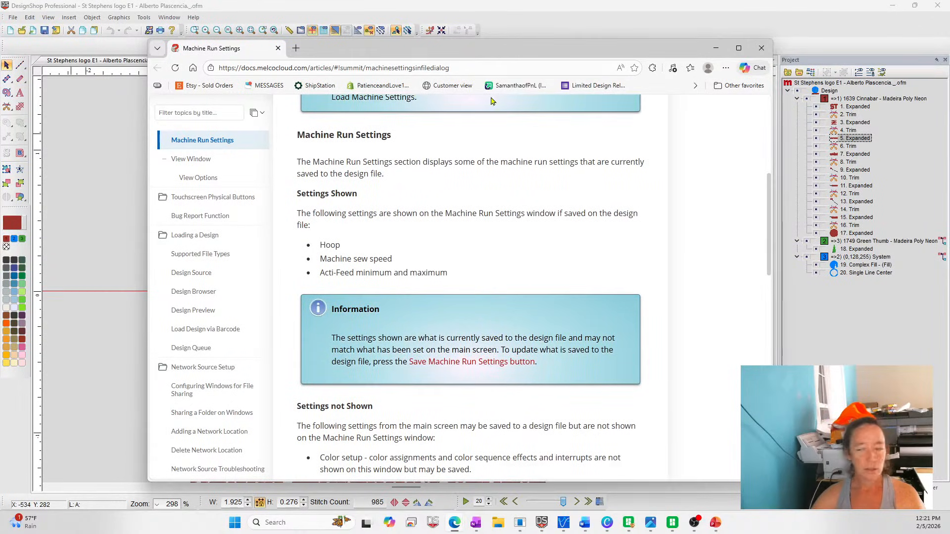
scroll(562, 256, down, 3)
scroll(562, 256, down, 5)
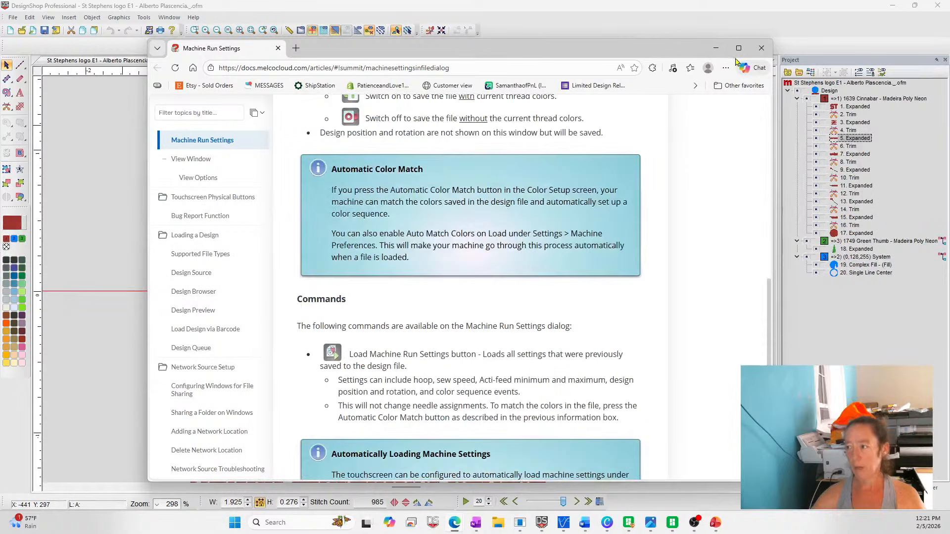
click(770, 49)
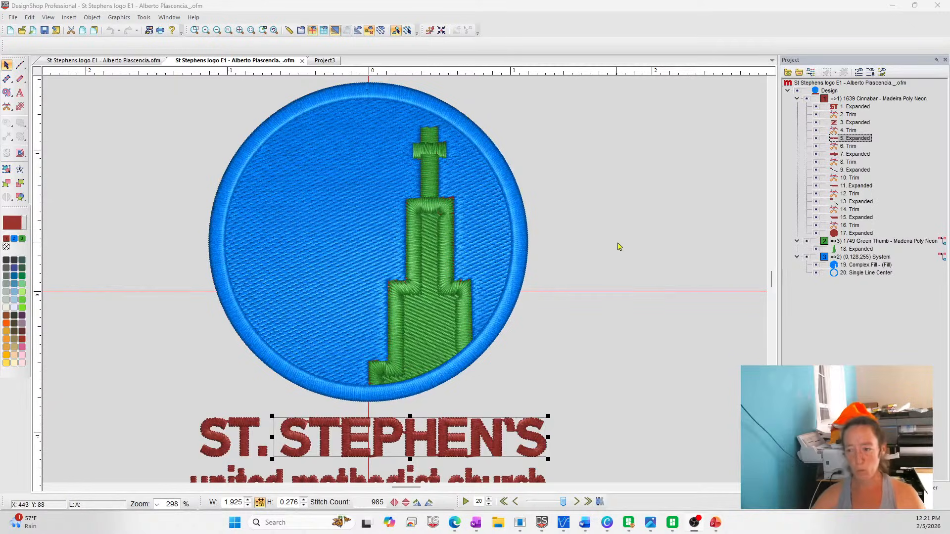
Close the St Stephens logo document with the blue circle and clear the letter selection in Project3
click(301, 60)
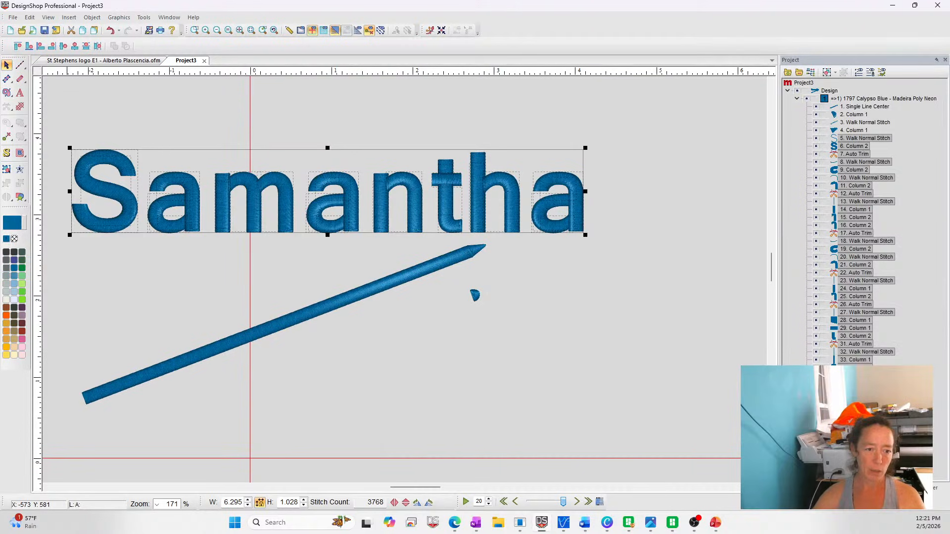
click(637, 258)
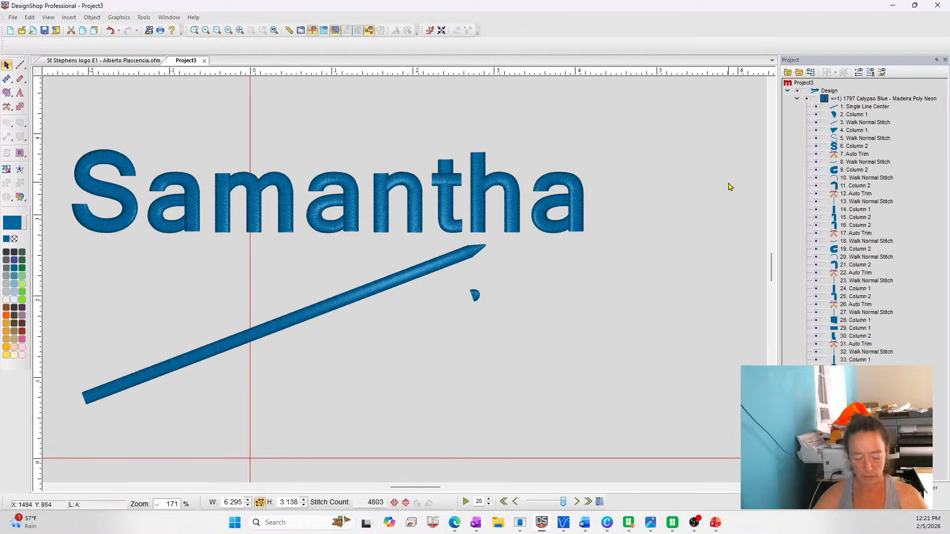
Undo the last two changes to the name lettering in Project3 and check its lettering properties without changing them
key(ctrl+z)
key(ctrl+z)
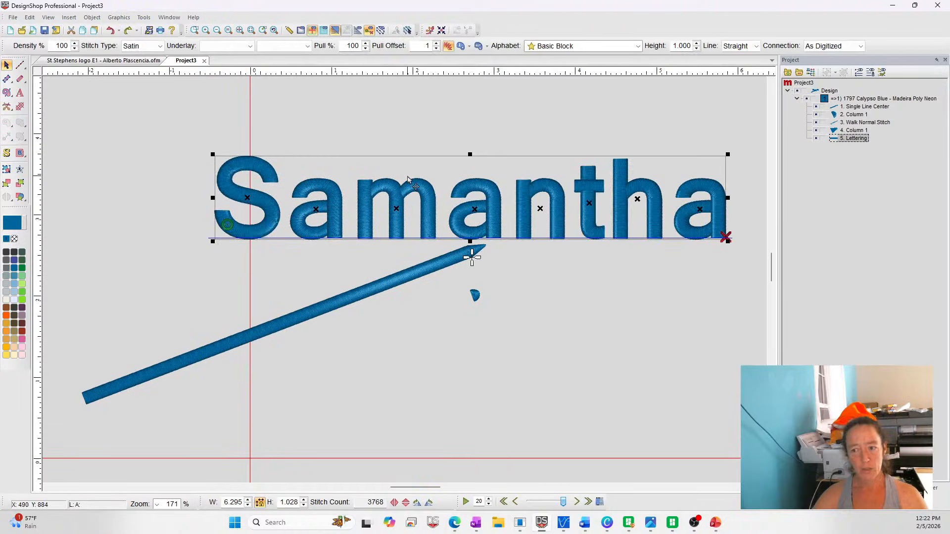
double_click(409, 179)
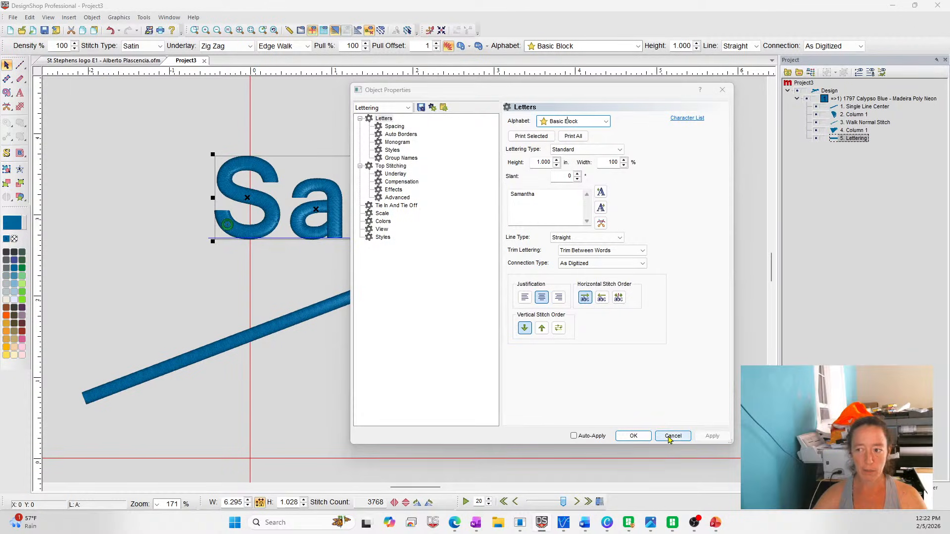
click(669, 440)
right_click(275, 195)
click(297, 198)
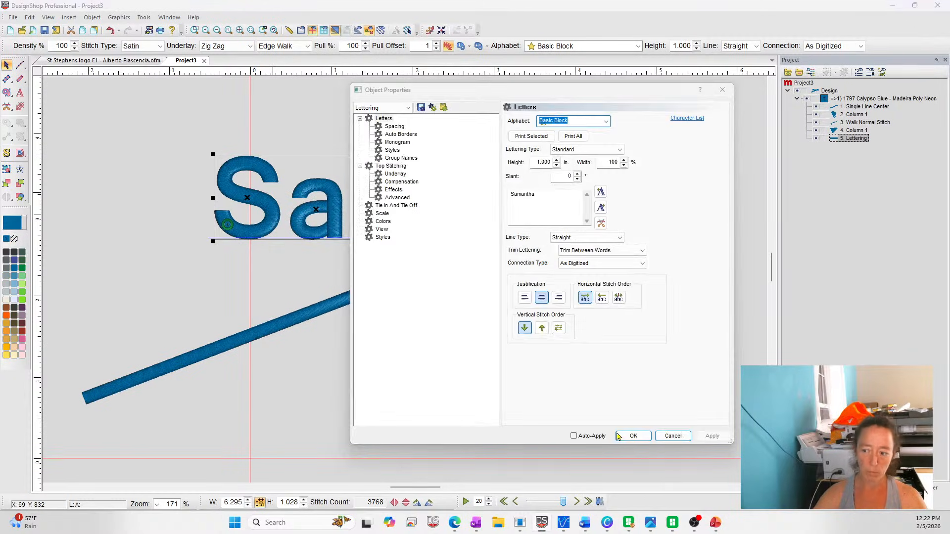
click(673, 436)
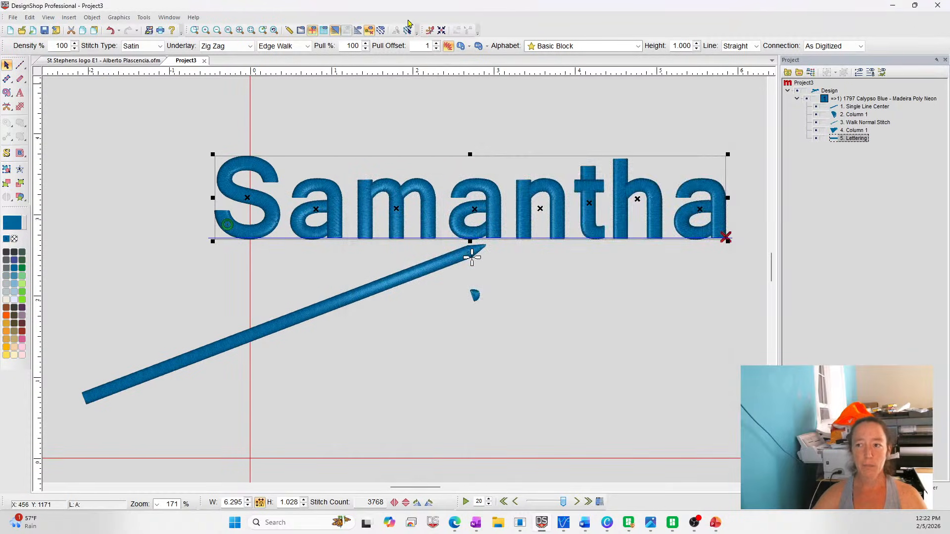
Center the whole design on the origin and clear the selection
click(441, 32)
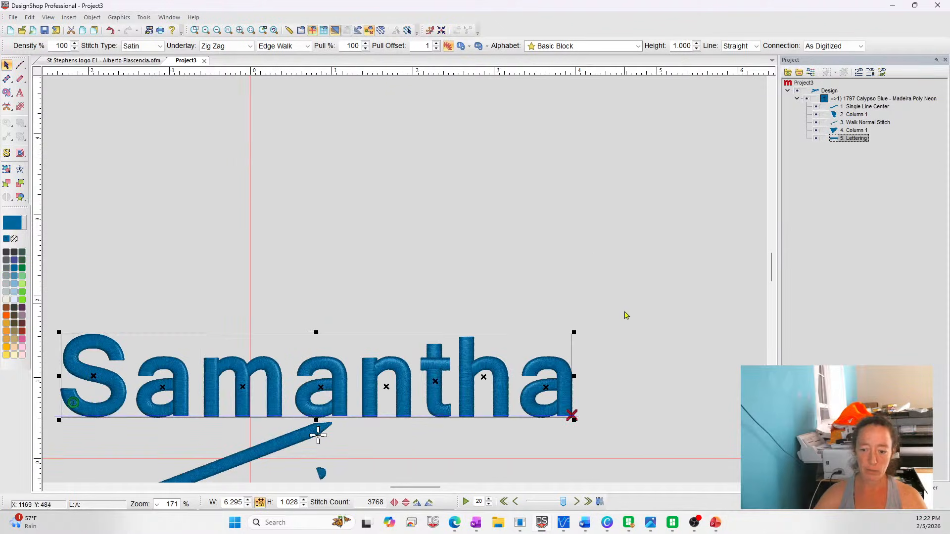
click(441, 124)
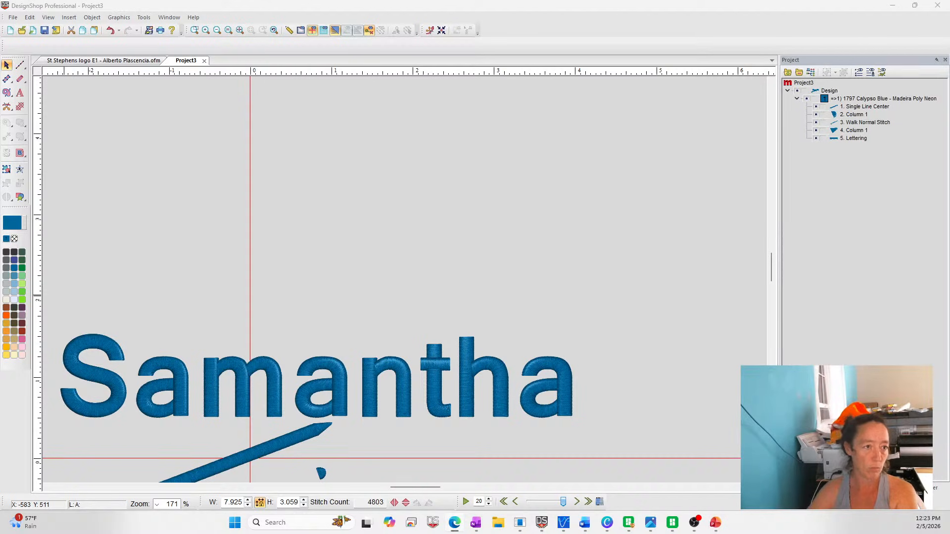
Bring up the browser, read the Contacting Melco Warranty Technical Support page, and return to Project3 in DesignShop
drag(0, 71, 308, 44)
scroll(586, 263, down, 3)
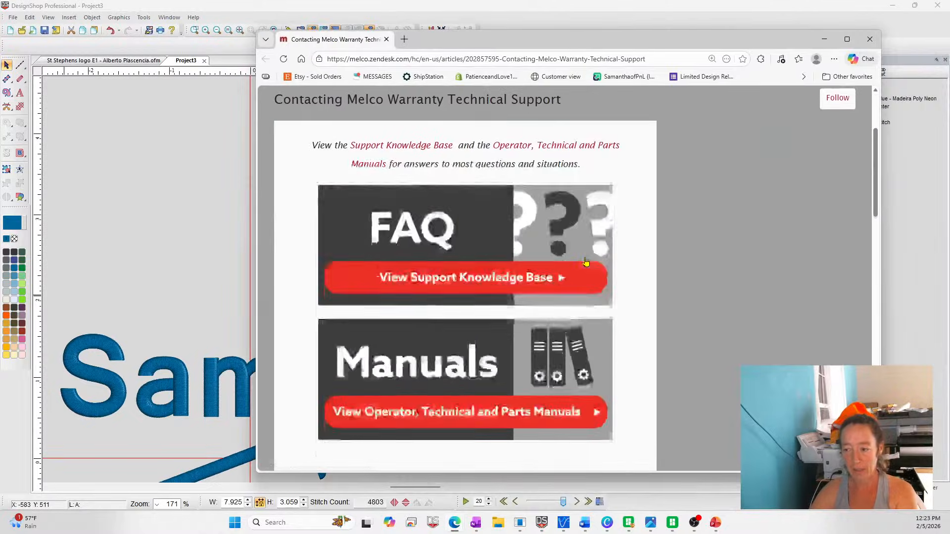
scroll(586, 262, down, 4)
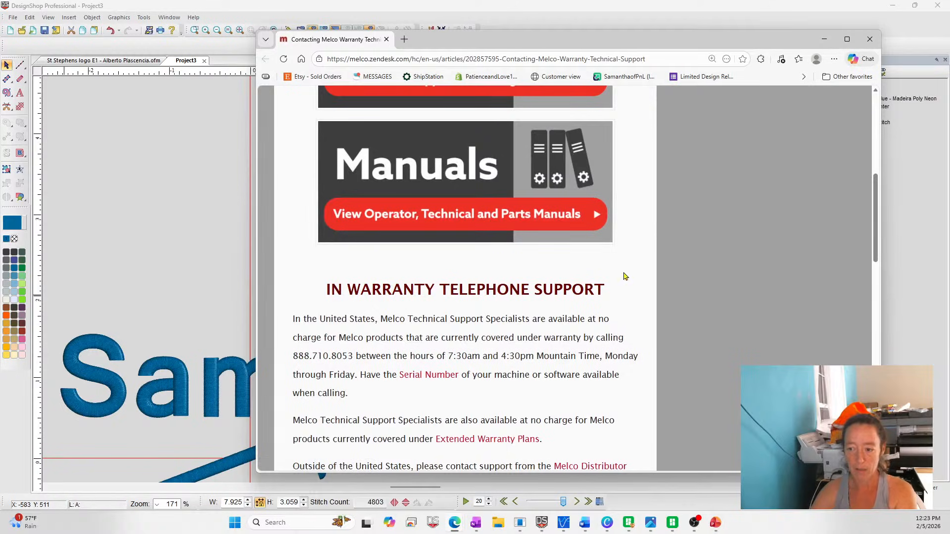
scroll(528, 282, down, 2)
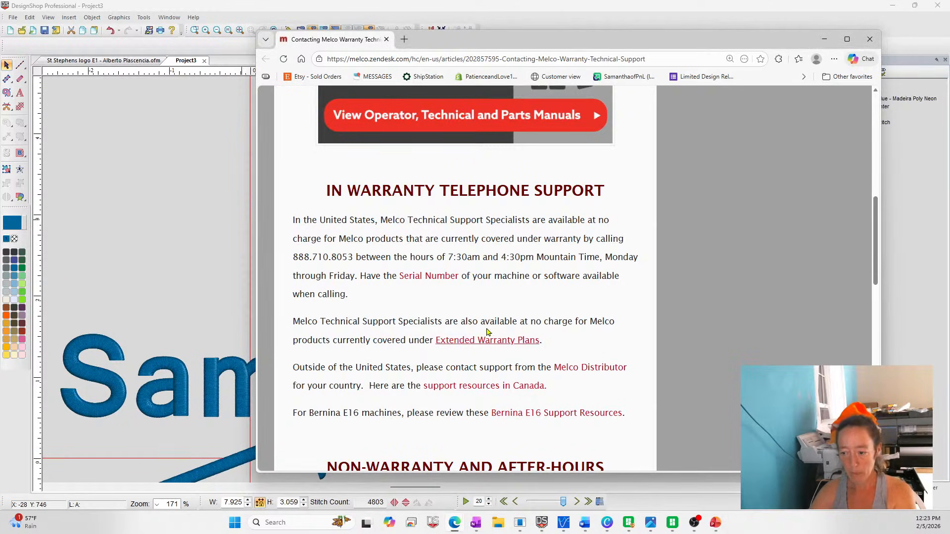
scroll(480, 307, down, 1)
scroll(477, 292, down, 5)
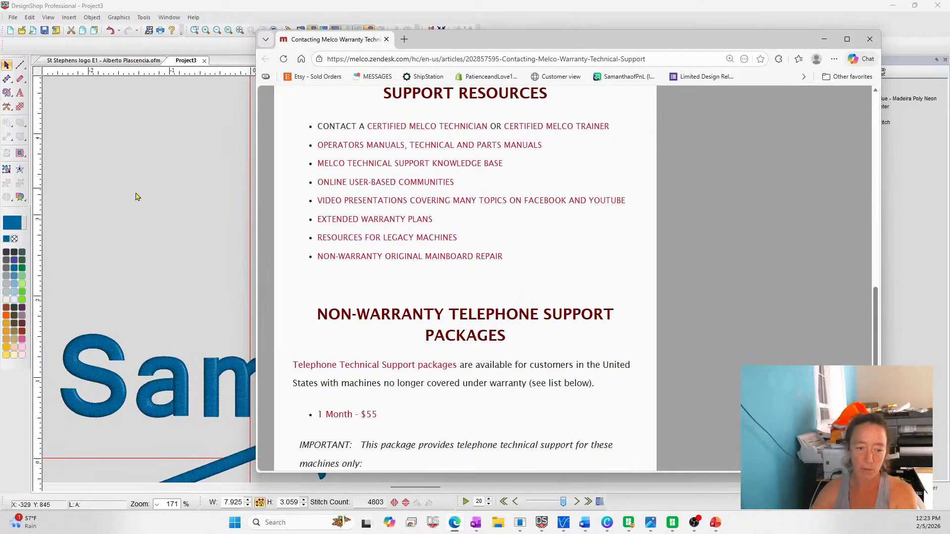
click(125, 178)
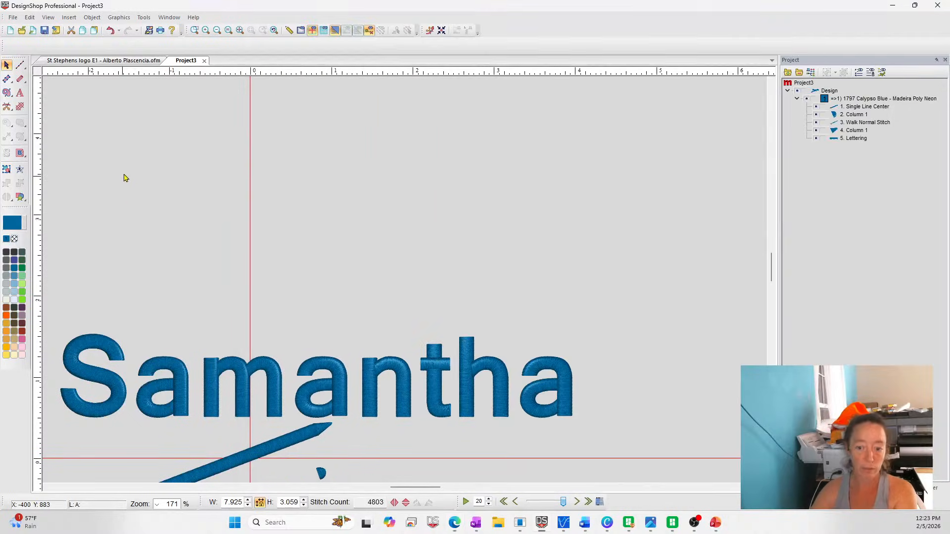
Delete the diagonal satin line, the small column shapes and the name lettering to empty Project3
click(240, 31)
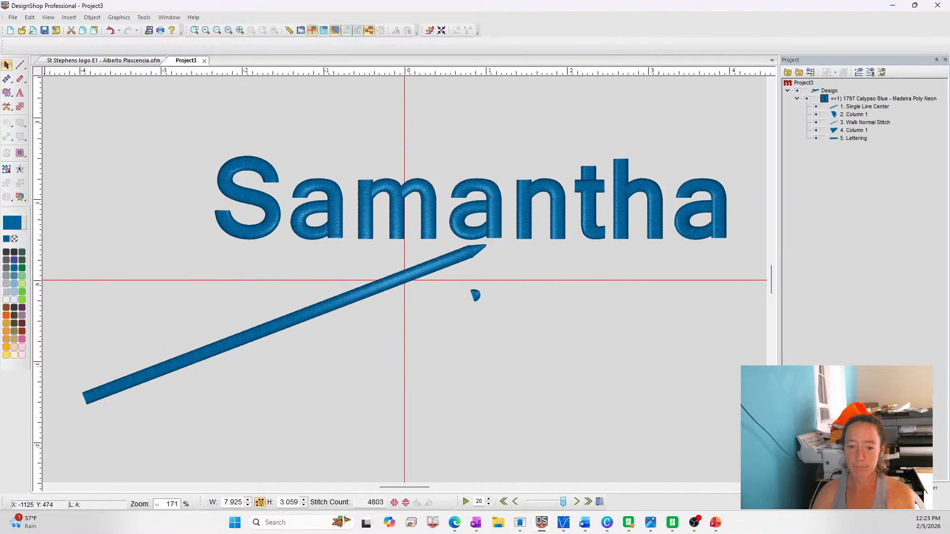
drag(54, 190, 634, 484)
key(Delete)
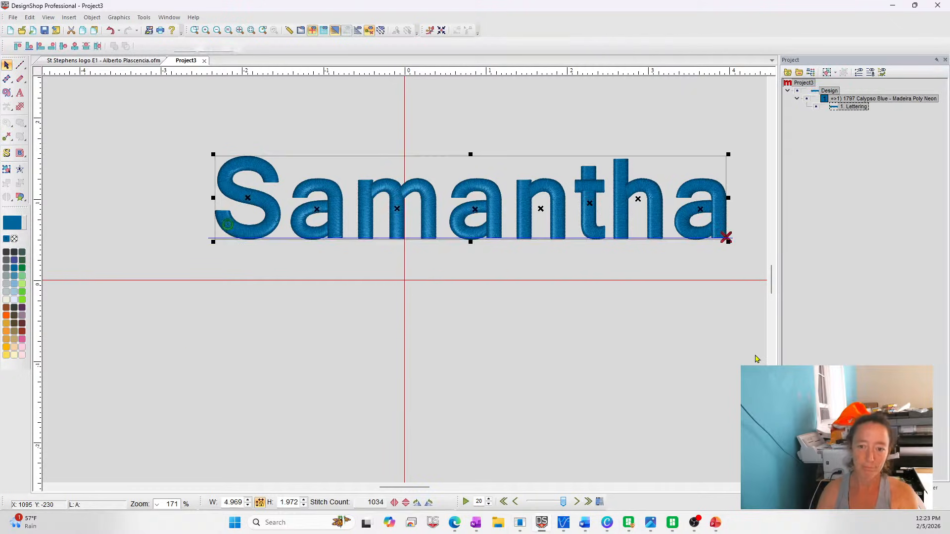
key(Delete)
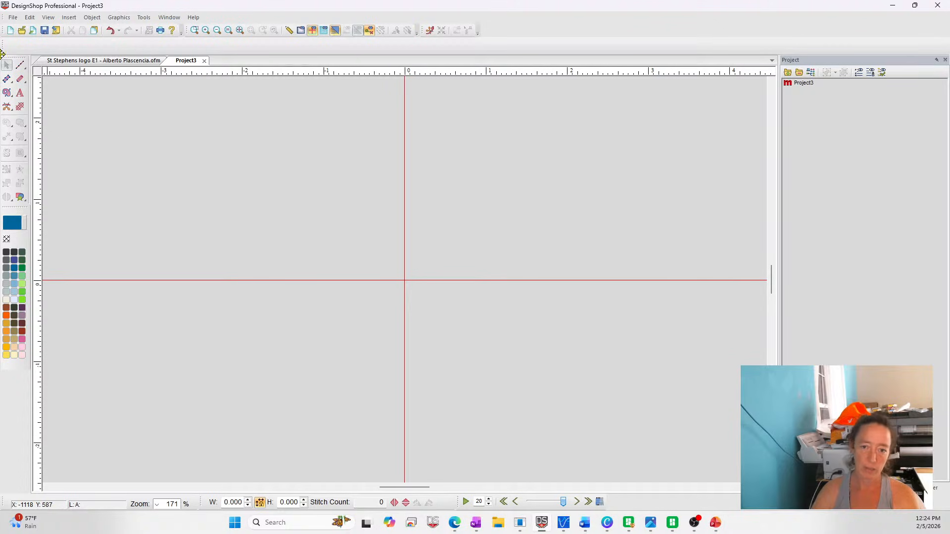
Digitize a single-line satin shaped like an inverted V, about 1.27 in wide and 2.34 in high, beside the origin
click(20, 79)
click(293, 365)
click(335, 186)
click(389, 370)
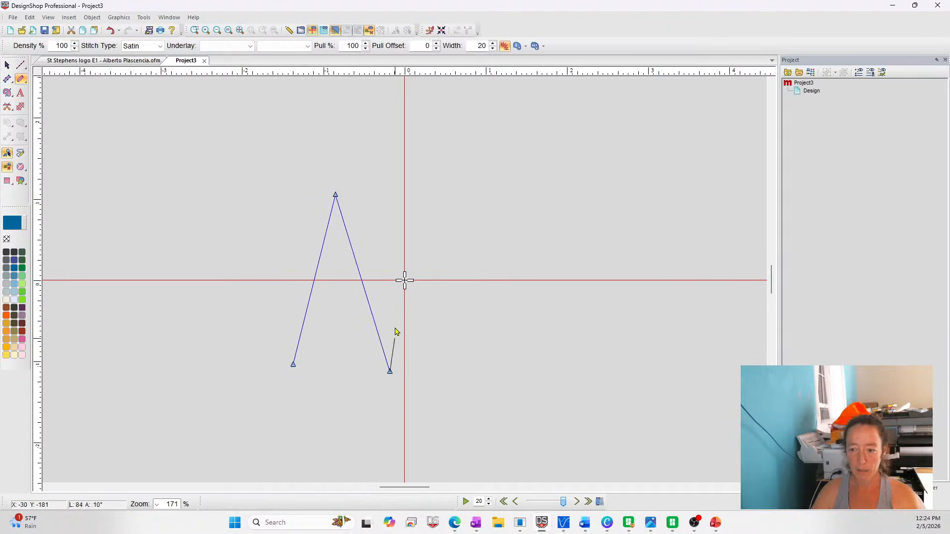
key(Return)
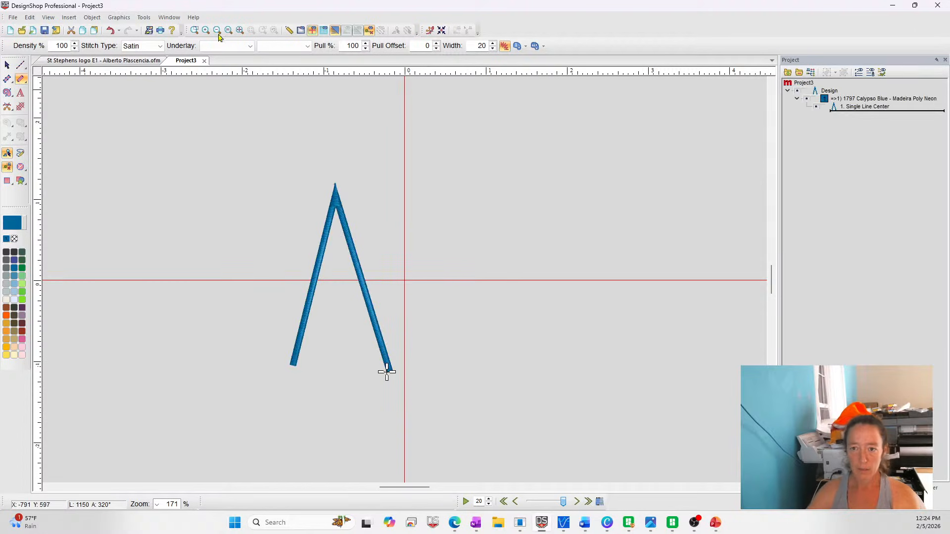
Disable both the cap and miter corner options of the inverted V single line and clear the selection
click(195, 30)
drag(294, 180, 500, 288)
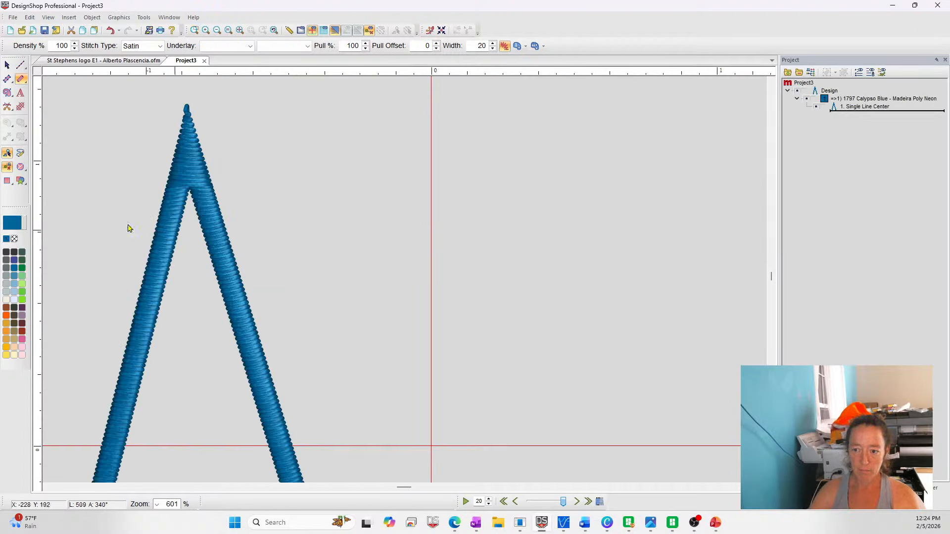
click(195, 158)
right_click(197, 159)
click(218, 157)
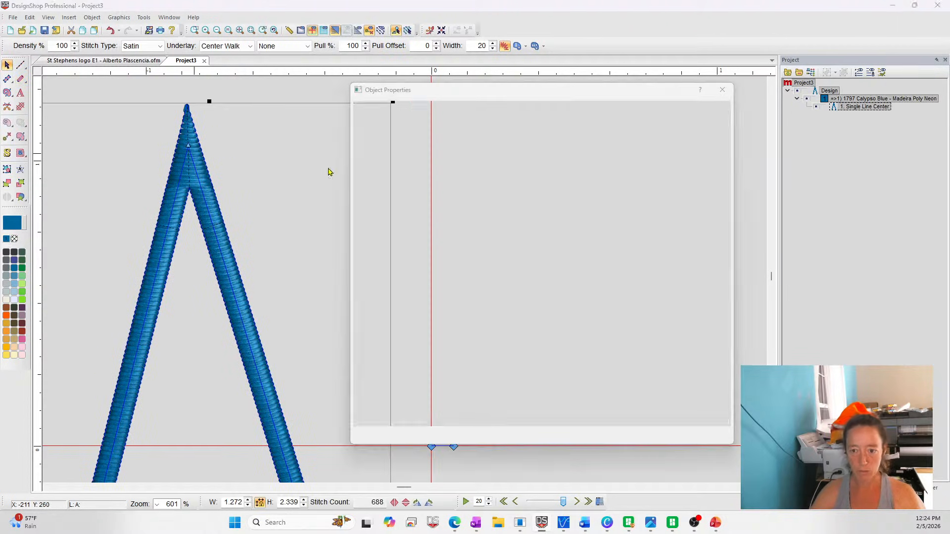
click(394, 150)
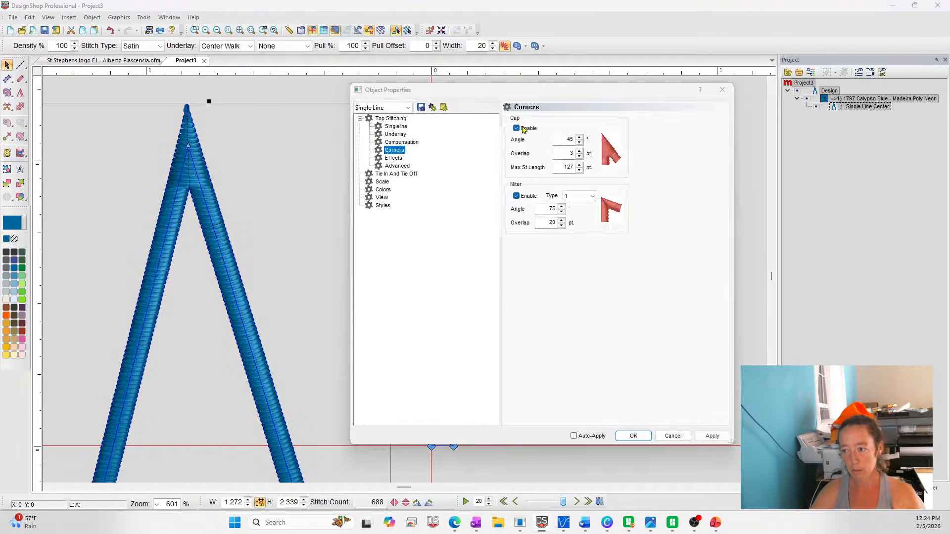
click(633, 436)
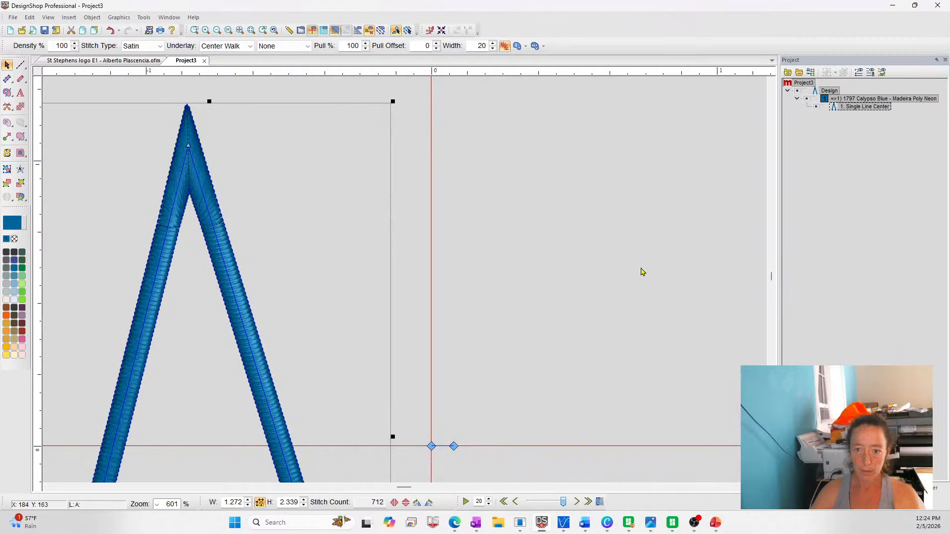
click(640, 269)
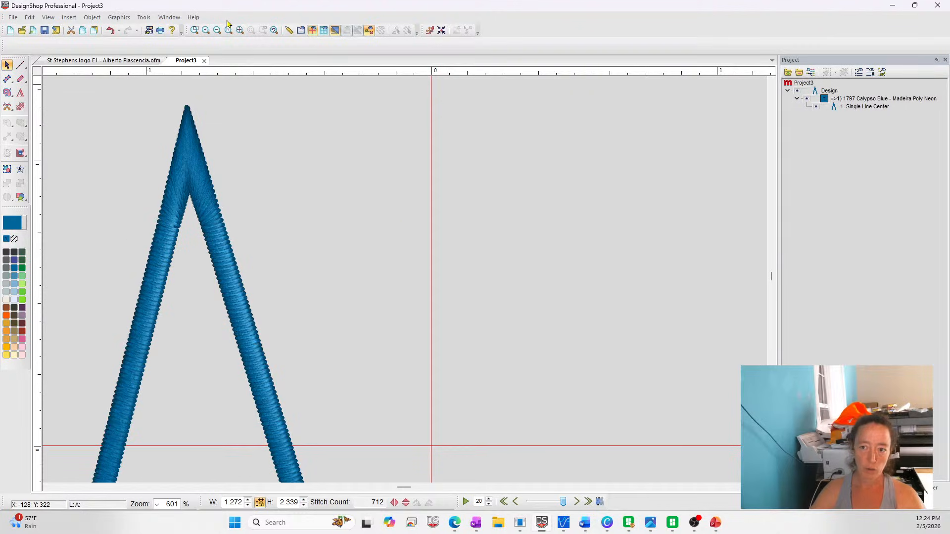
Examine the stitching around the inverted V's tip and inner corner, first in 3D and then as plain stitch lines
click(240, 30)
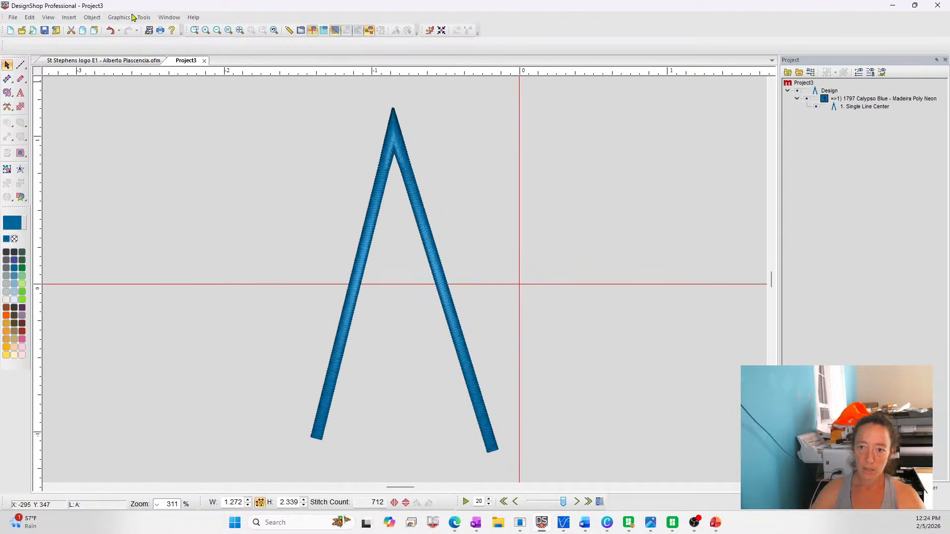
click(194, 30)
drag(371, 112, 431, 177)
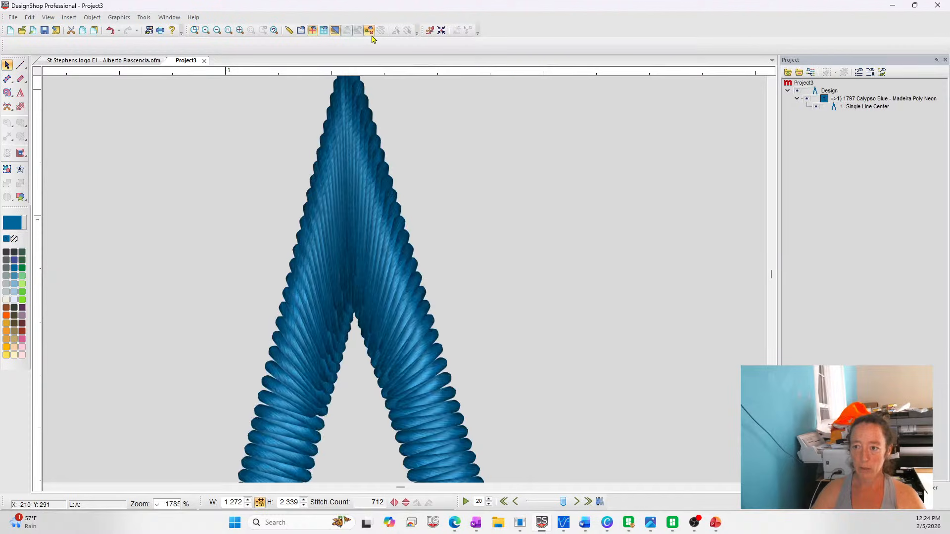
click(334, 30)
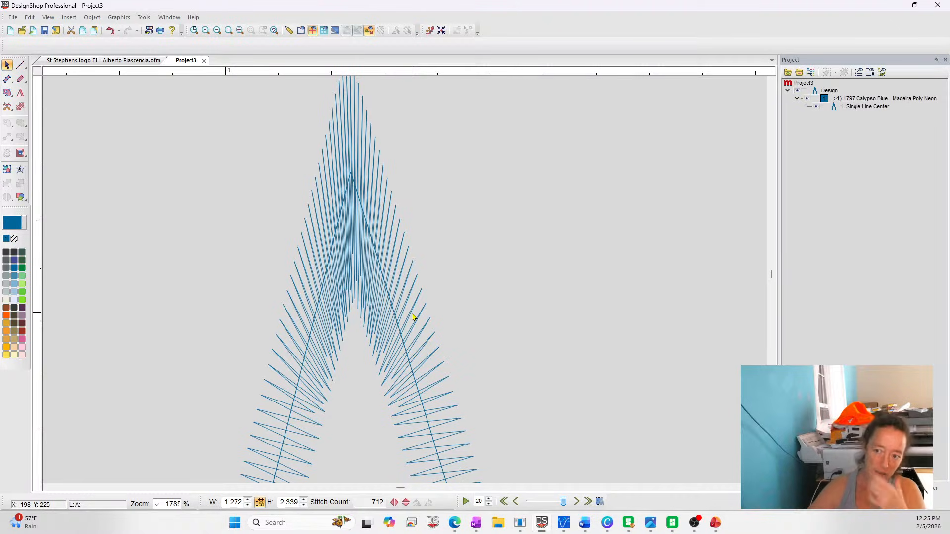
click(217, 30)
click(374, 277)
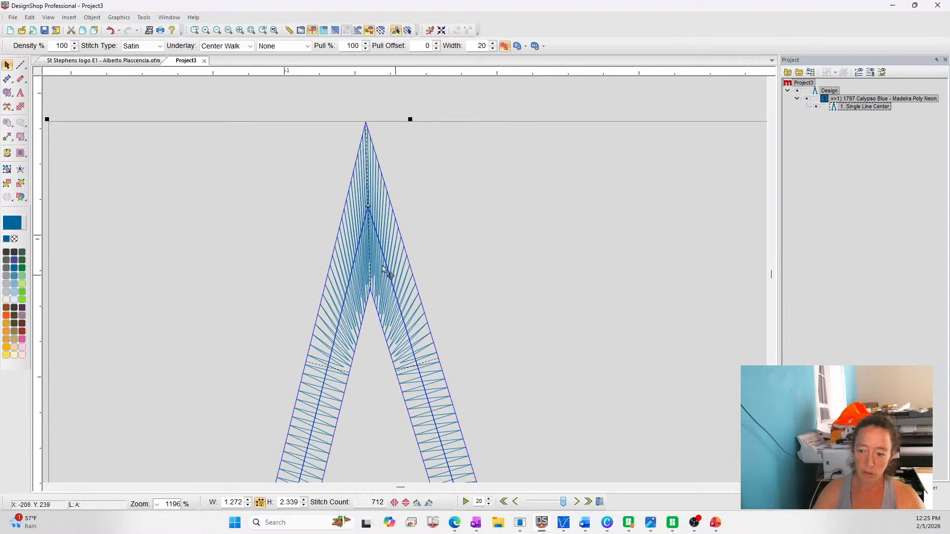
click(195, 30)
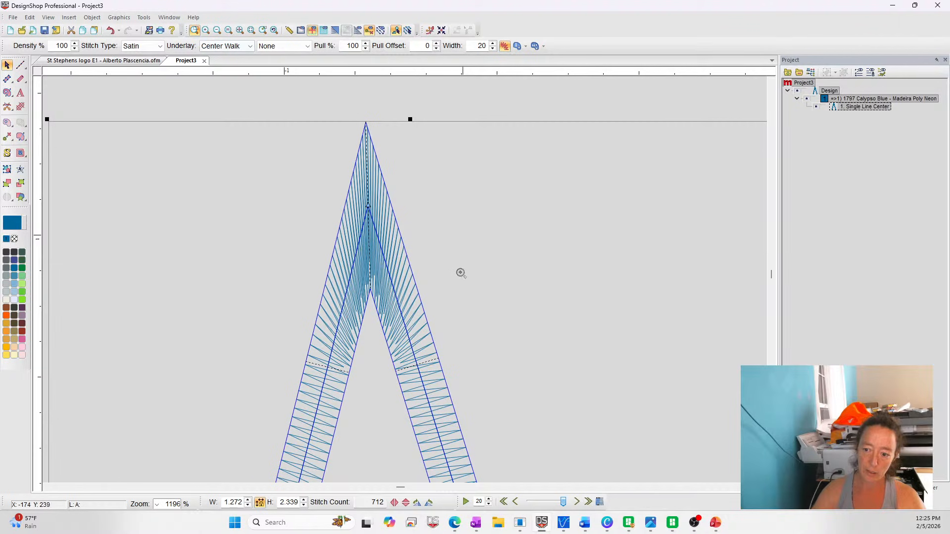
drag(303, 280, 487, 416)
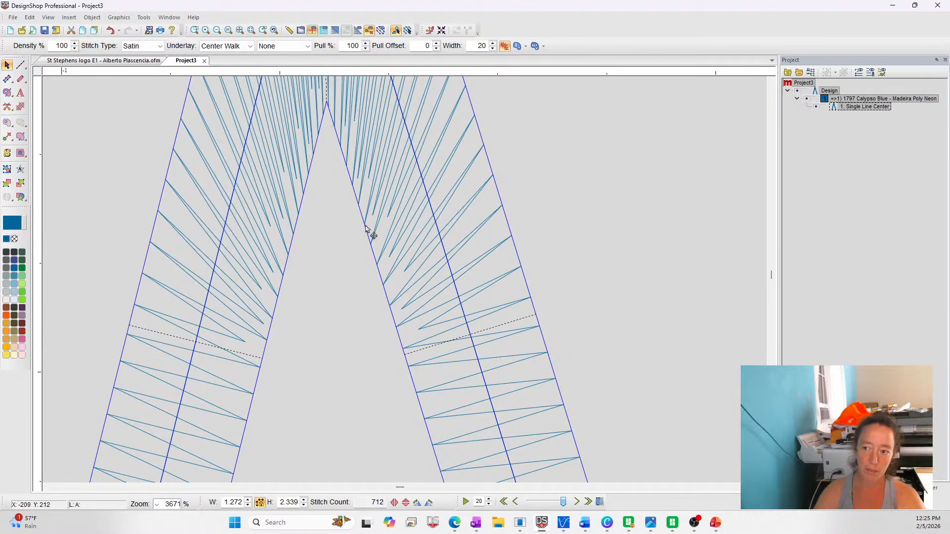
Compare the inverted V's inner corner with Short Stitch turned off, then turn Short Stitch back on
right_click(358, 139)
click(395, 148)
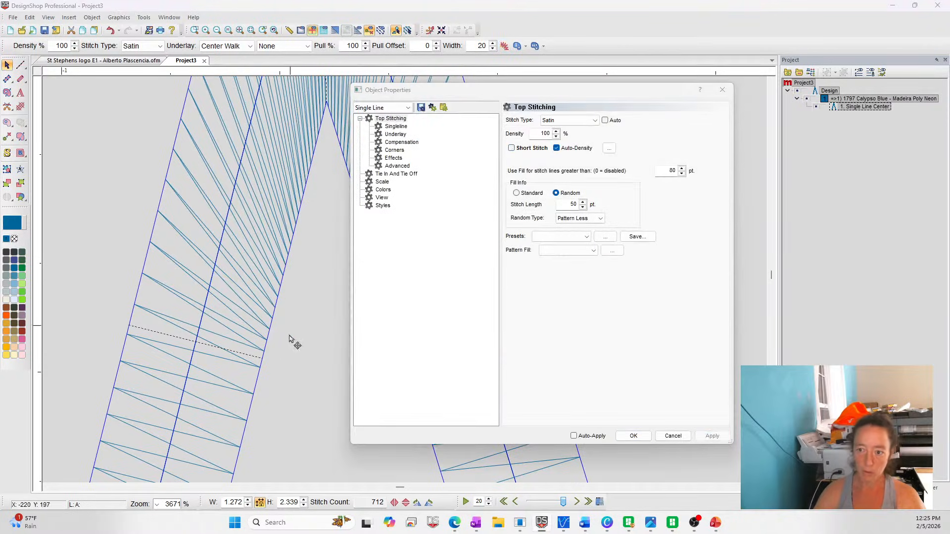
drag(445, 91, 564, 100)
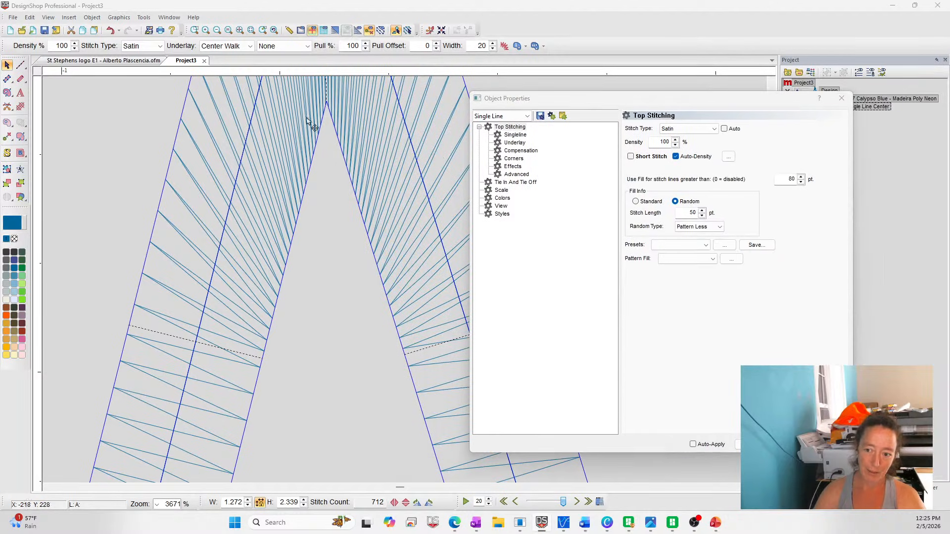
click(649, 158)
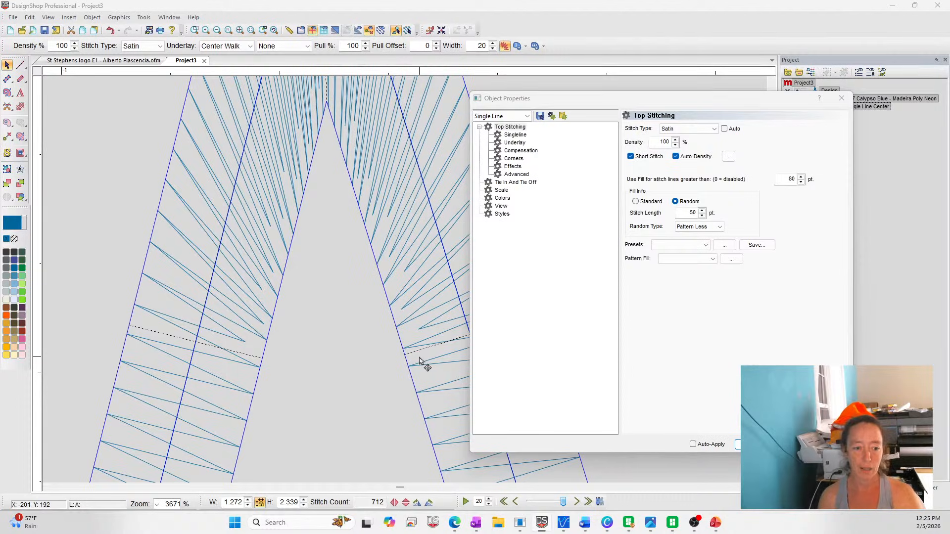
Enable the cap and miter corners of the inverted V again, close its properties, and show the stitches in 3D
click(514, 159)
click(635, 136)
click(638, 204)
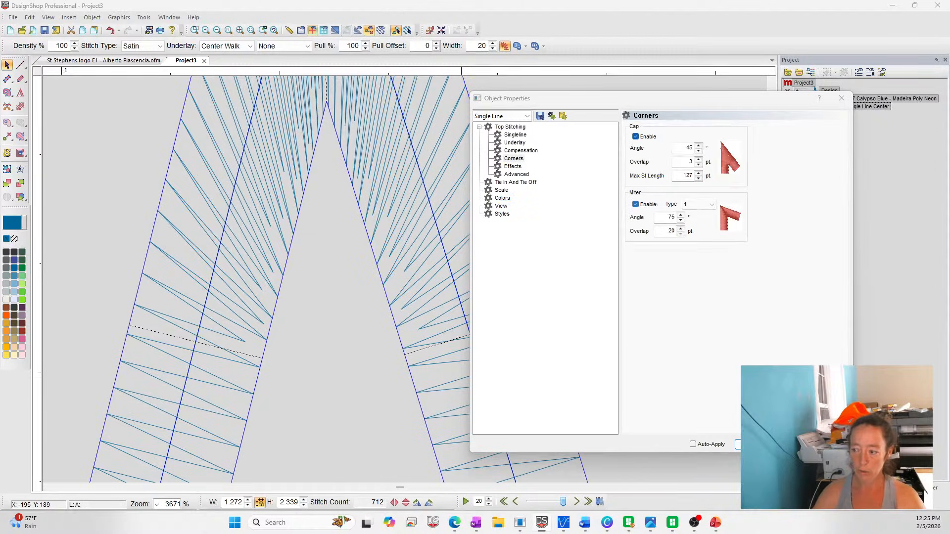
click(755, 444)
scroll(305, 185, up, 6)
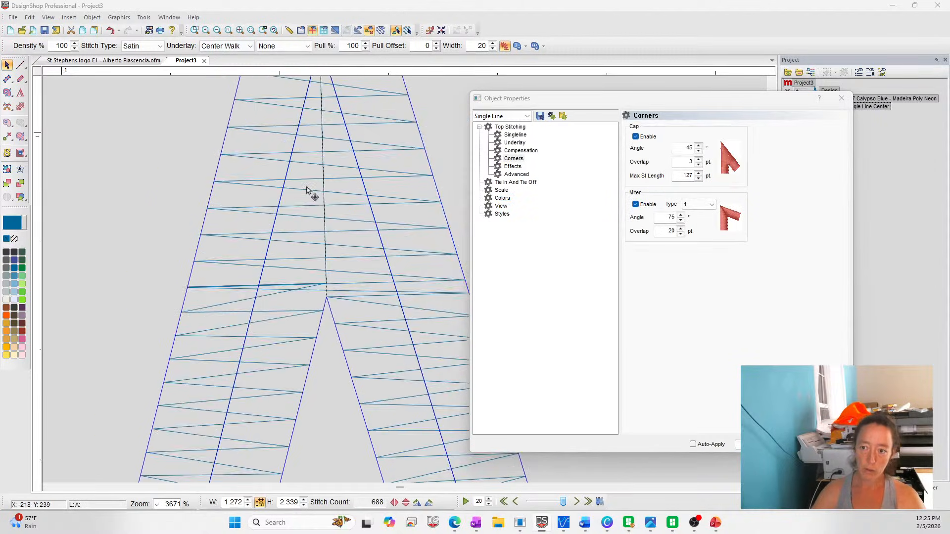
click(217, 30)
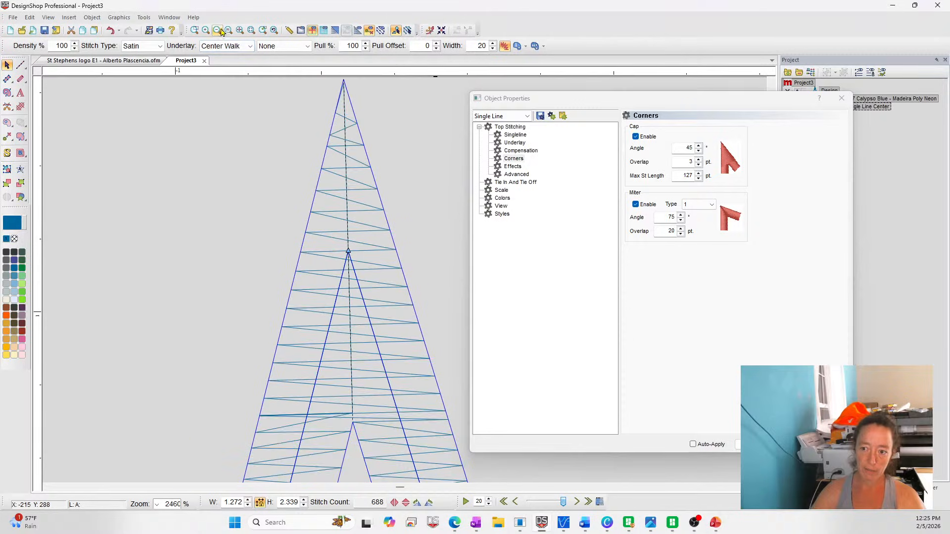
click(795, 444)
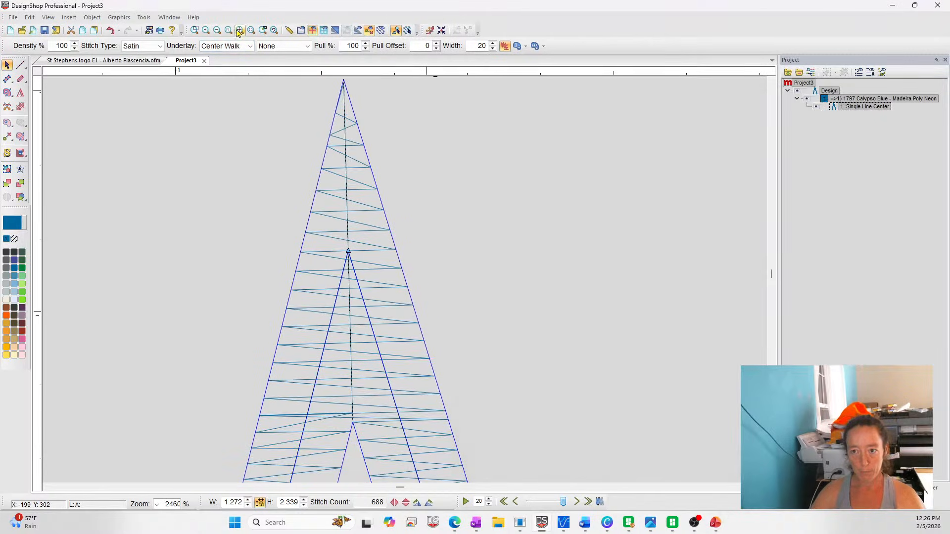
click(335, 30)
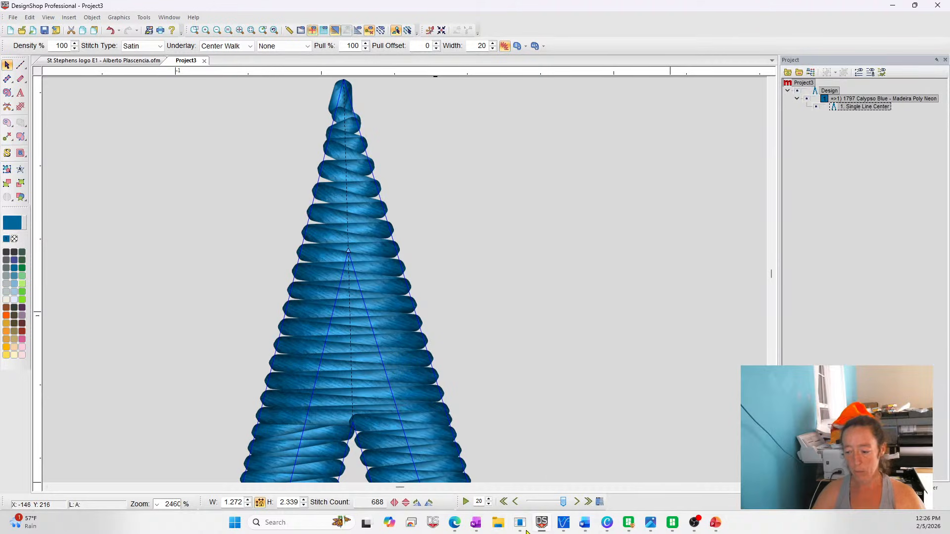
Switch to the web browser, load melco-service.com, and open its Knowledgebase/FAQ help center
mouse_move(458, 529)
click(472, 476)
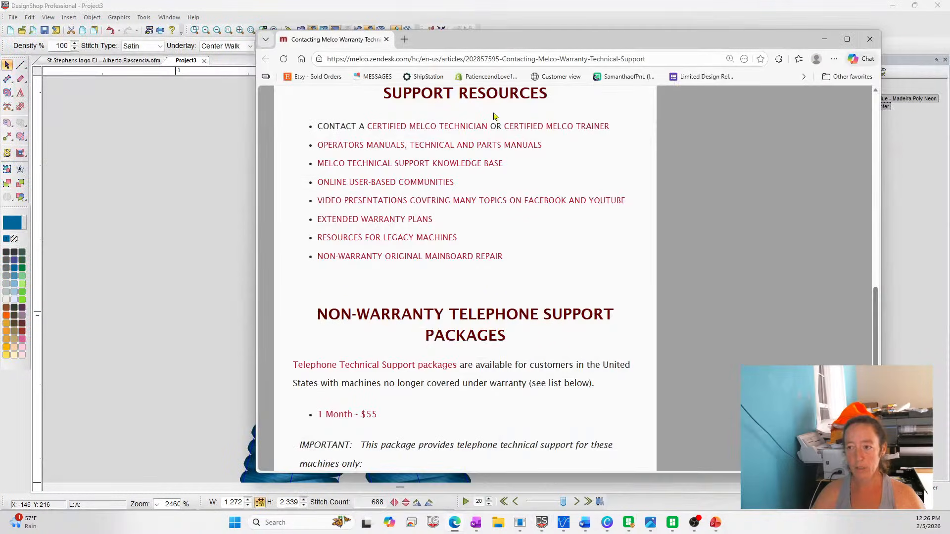
scroll(367, 95, up, 15)
click(374, 175)
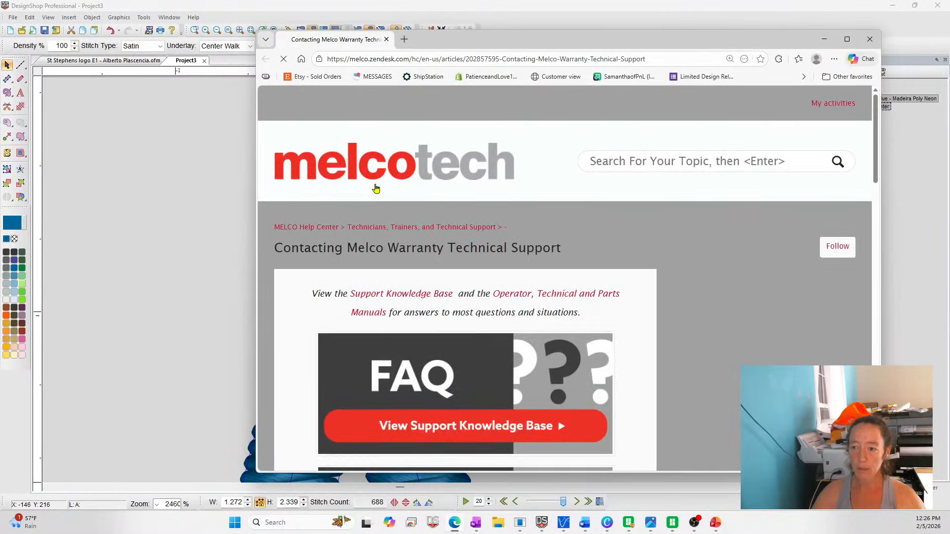
click(423, 59)
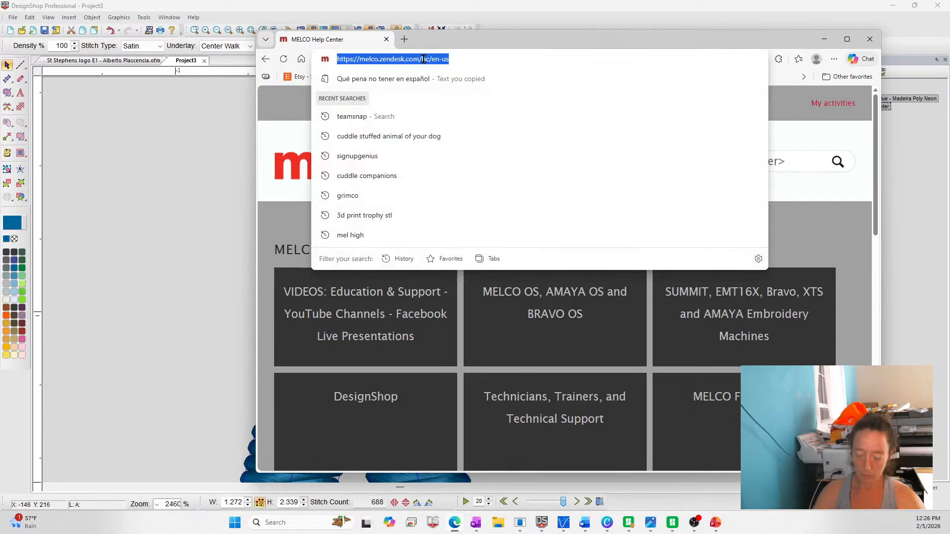
text(me)
key(Return)
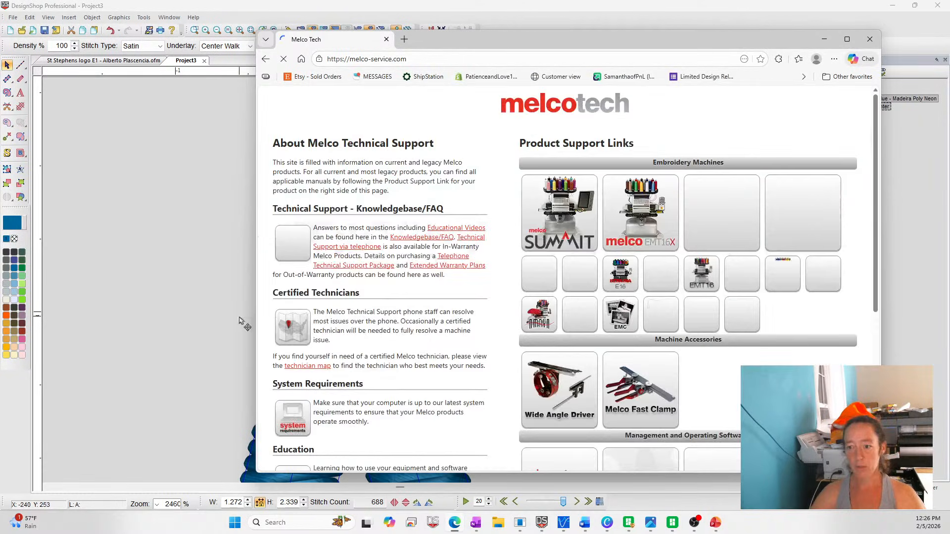
click(294, 251)
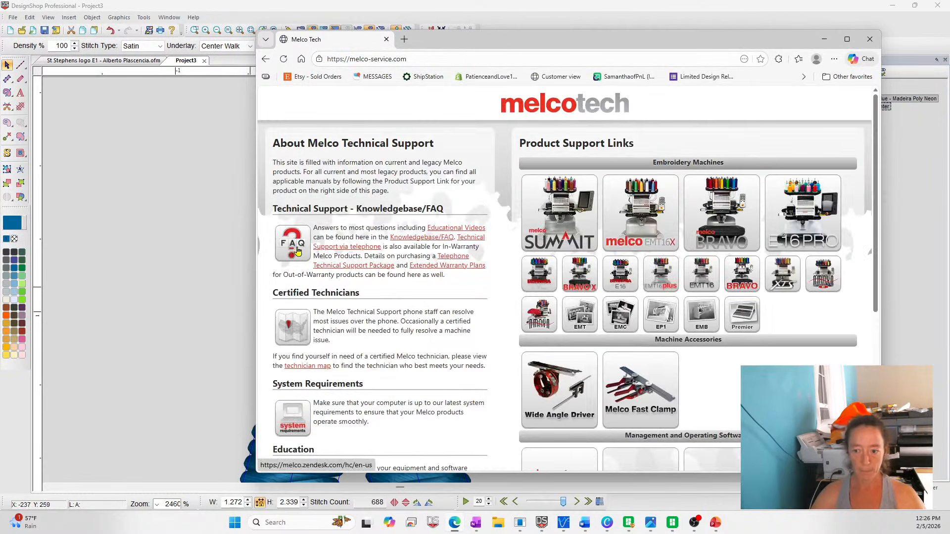
Search the Melco Help Center for "puff" and open the article "3D Foam (Puff) Digitizing And Embroidering - Overview"
click(709, 157)
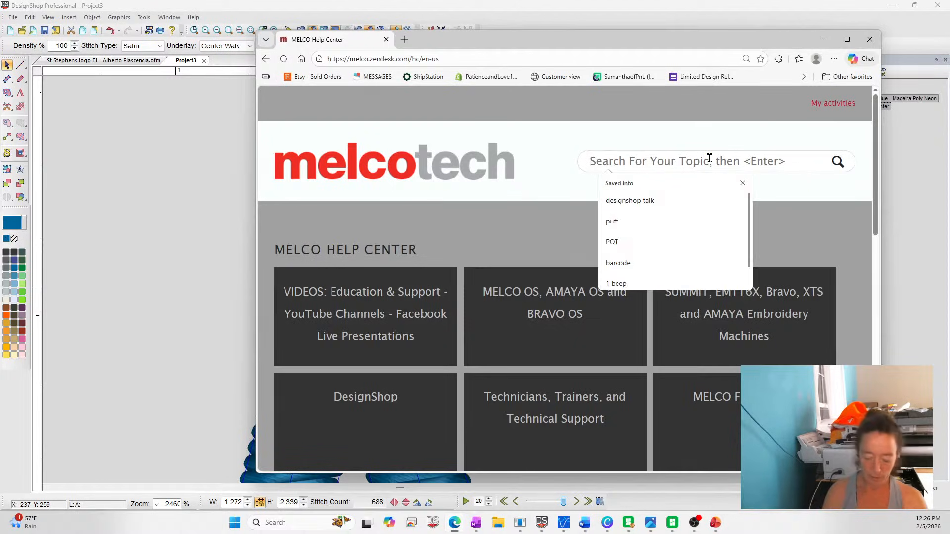
text(puff)
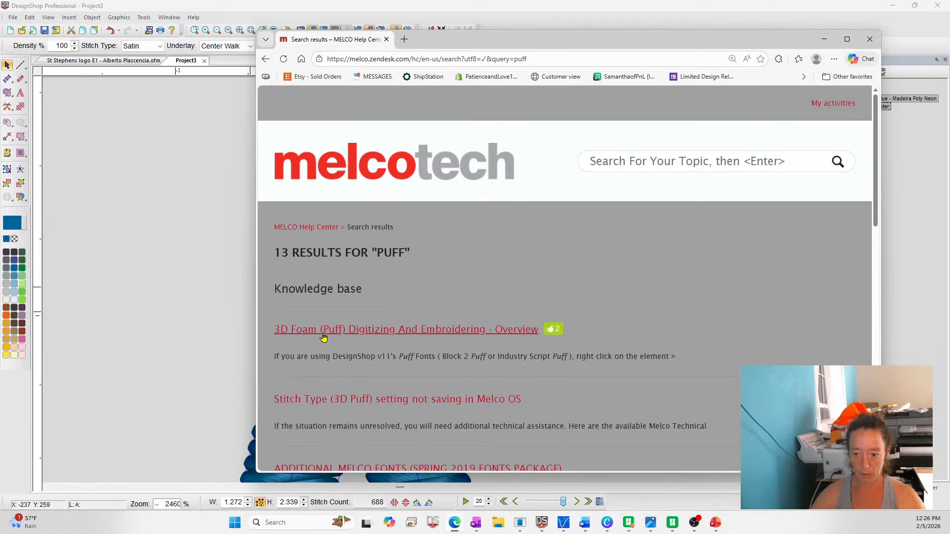
click(296, 330)
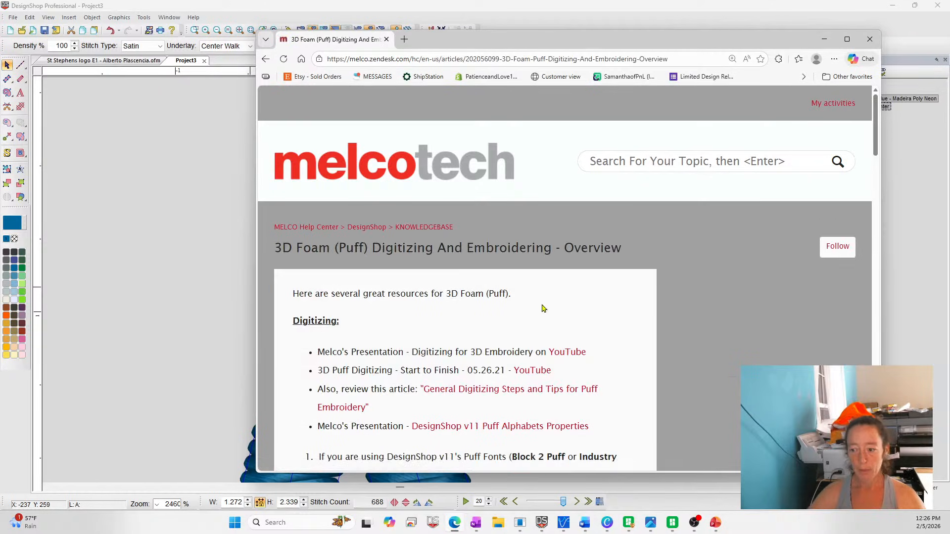
Read through the 3D foam article's digitizing resources, satin settings and finishing advice down to its attached files
scroll(541, 307, down, 1)
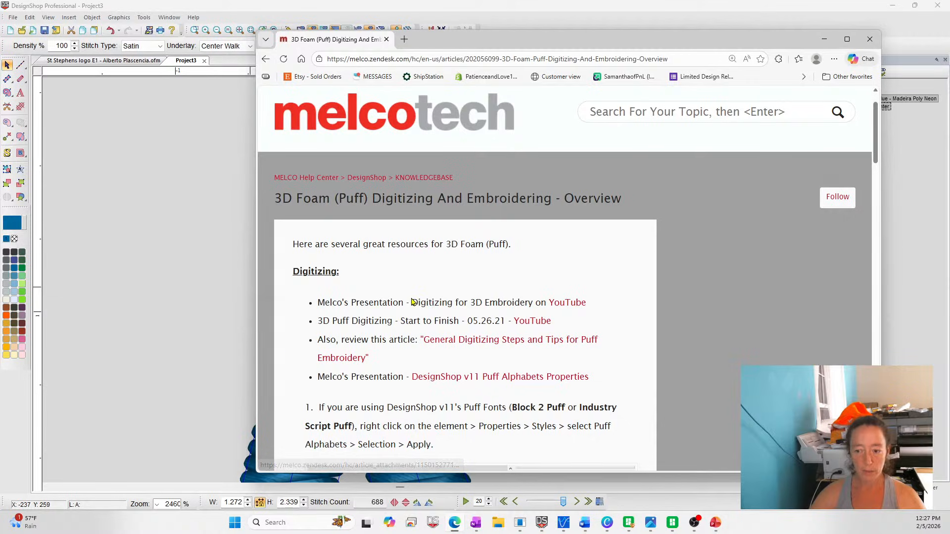
scroll(491, 270, down, 1)
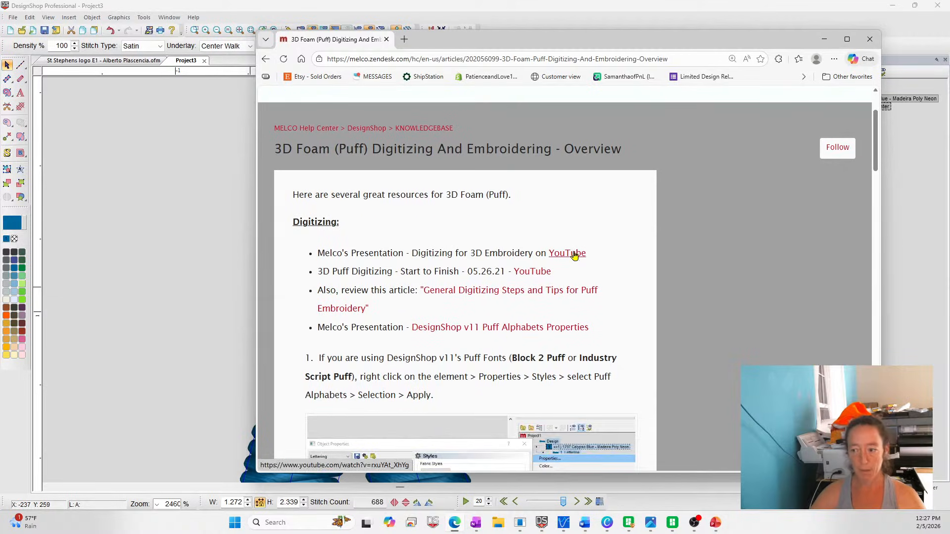
scroll(528, 301, down, 2)
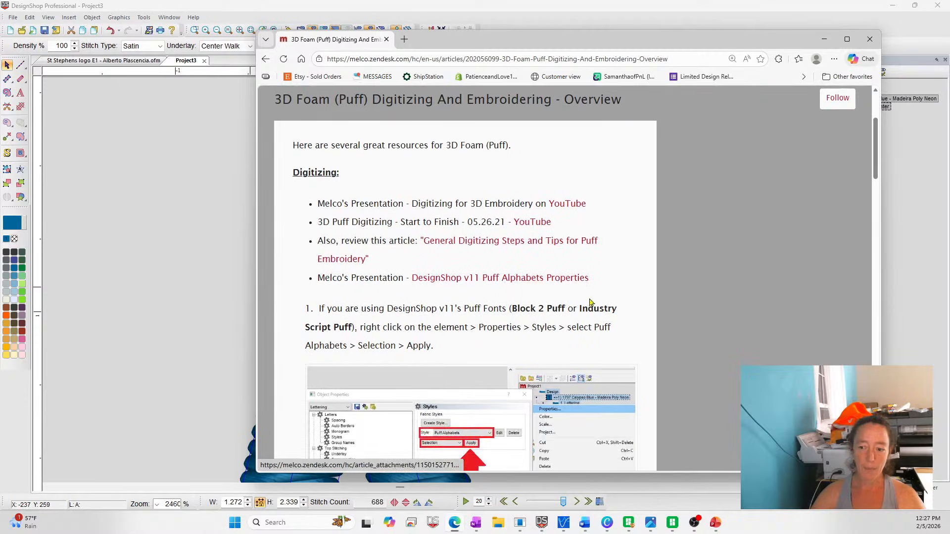
scroll(525, 339, down, 1)
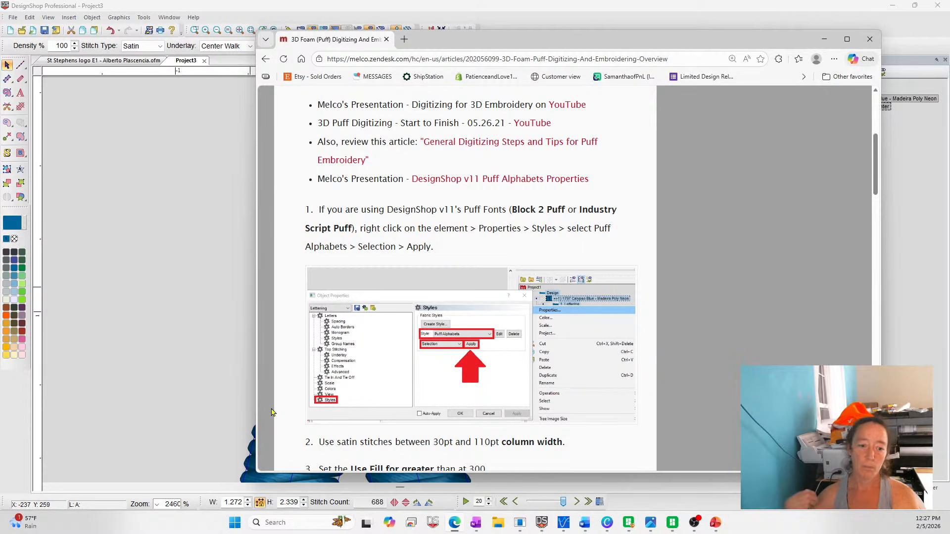
scroll(521, 388, down, 15)
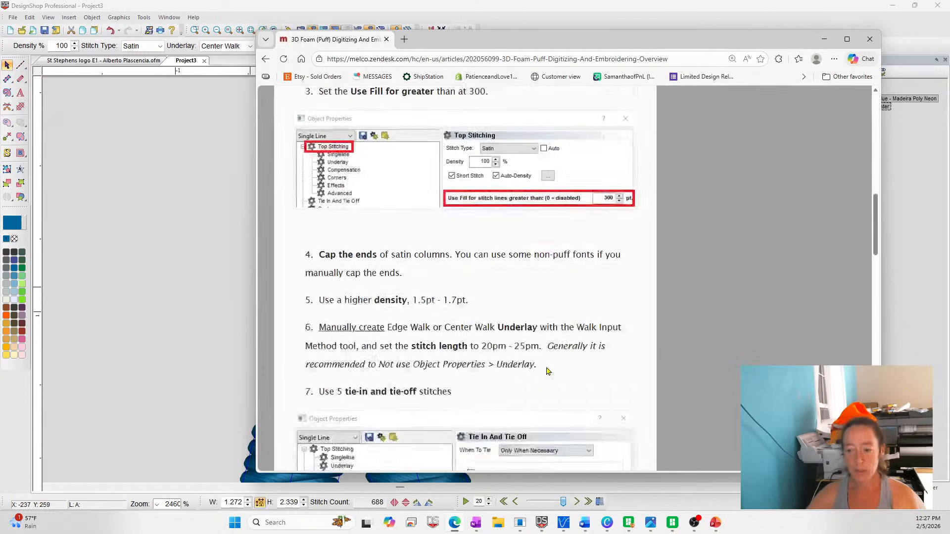
scroll(524, 316, down, 12)
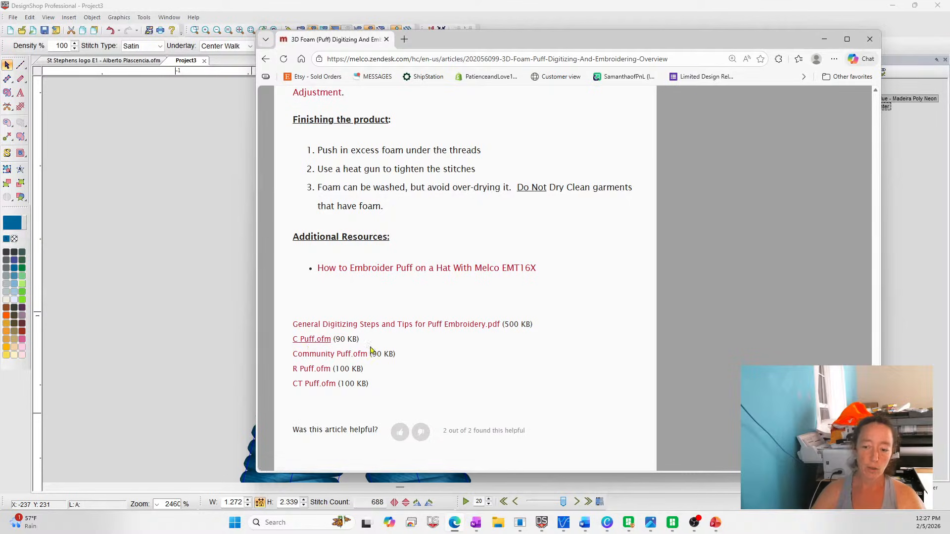
Download the attached C Puff.ofm sample, open it in DesignShop, and show its stitches in 3D
click(307, 340)
click(699, 112)
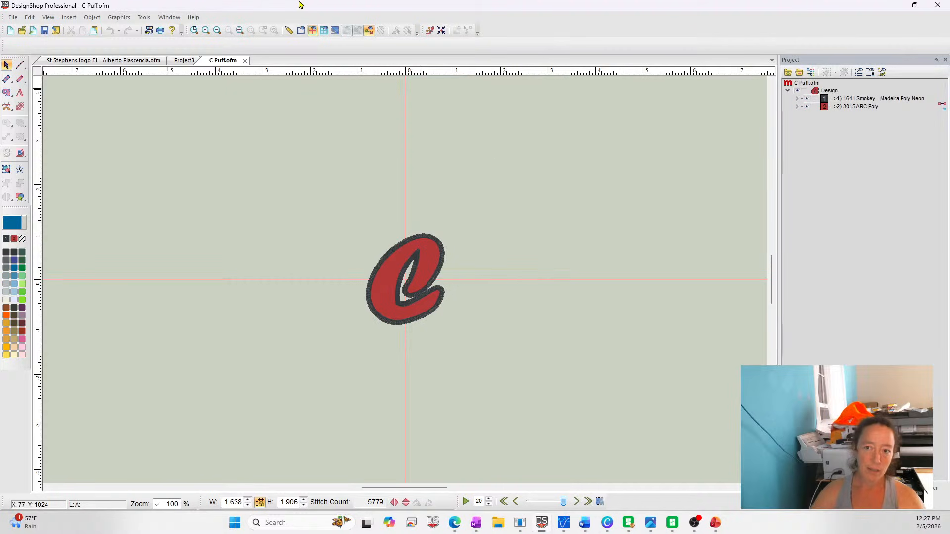
click(338, 32)
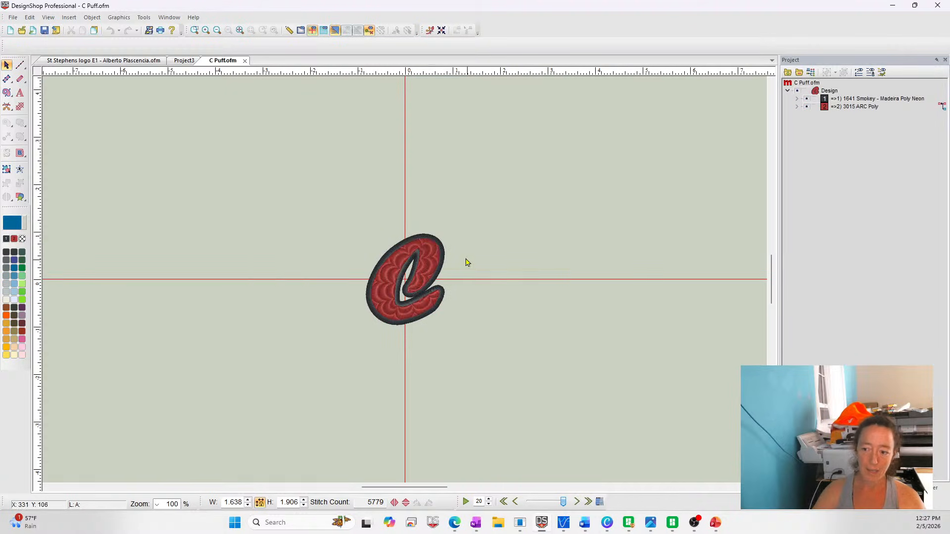
Inspect the outline, walk stitch and satin complex fill elements of the C puff design, and close the design
click(442, 253)
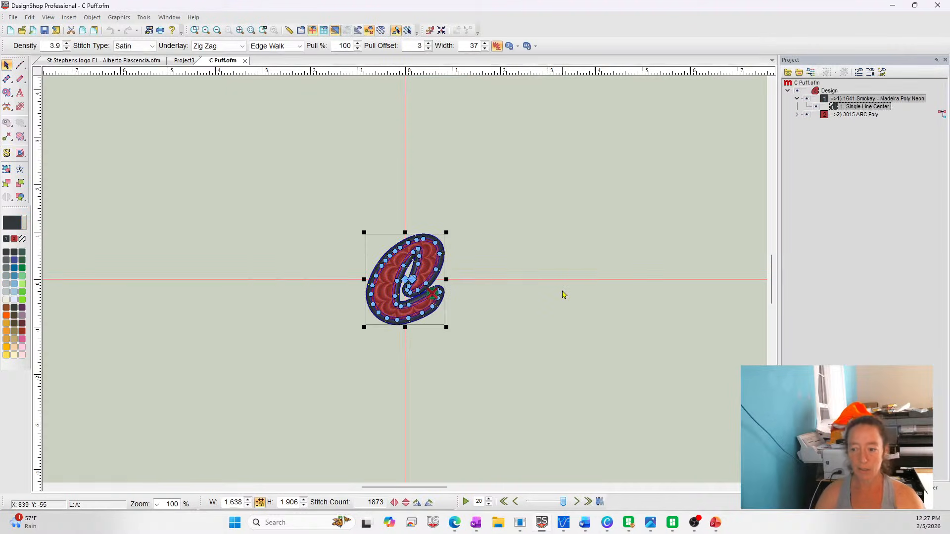
click(854, 114)
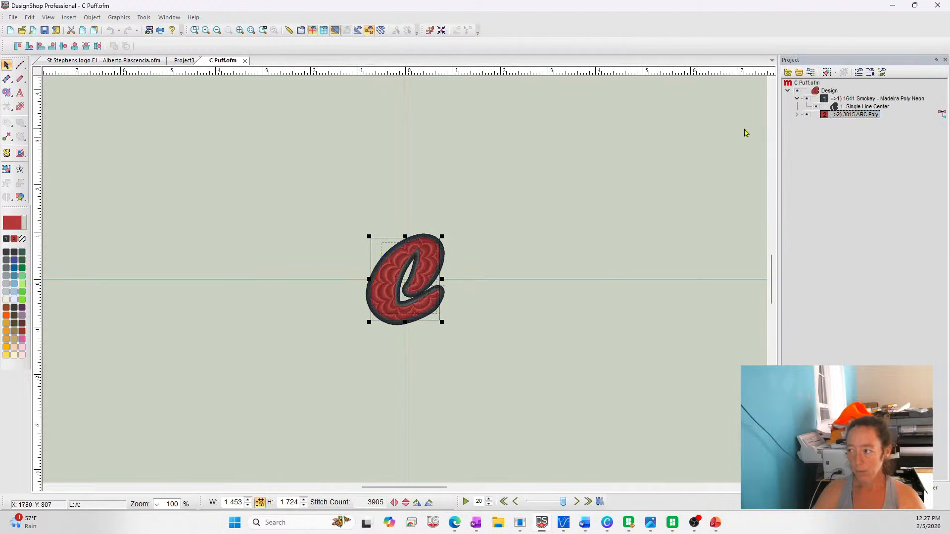
click(796, 115)
click(856, 123)
click(856, 139)
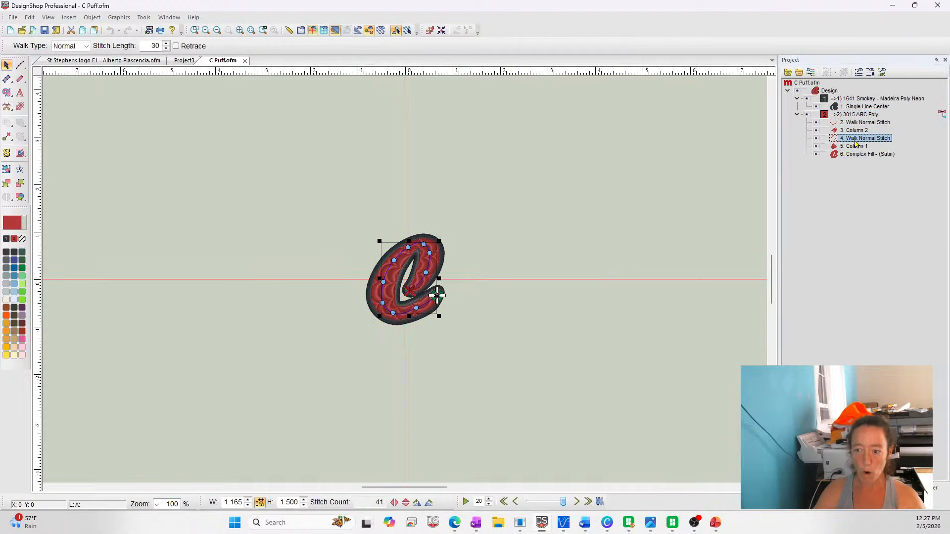
click(859, 154)
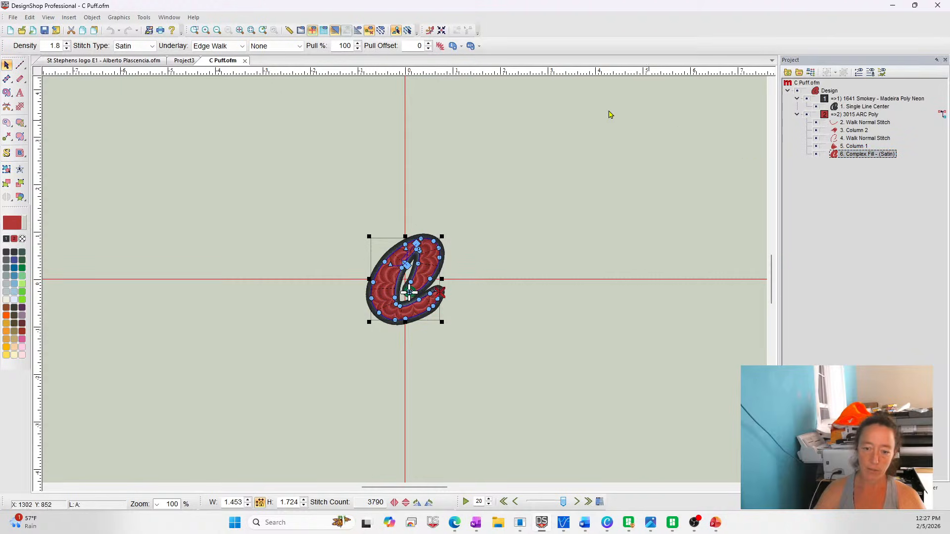
click(245, 61)
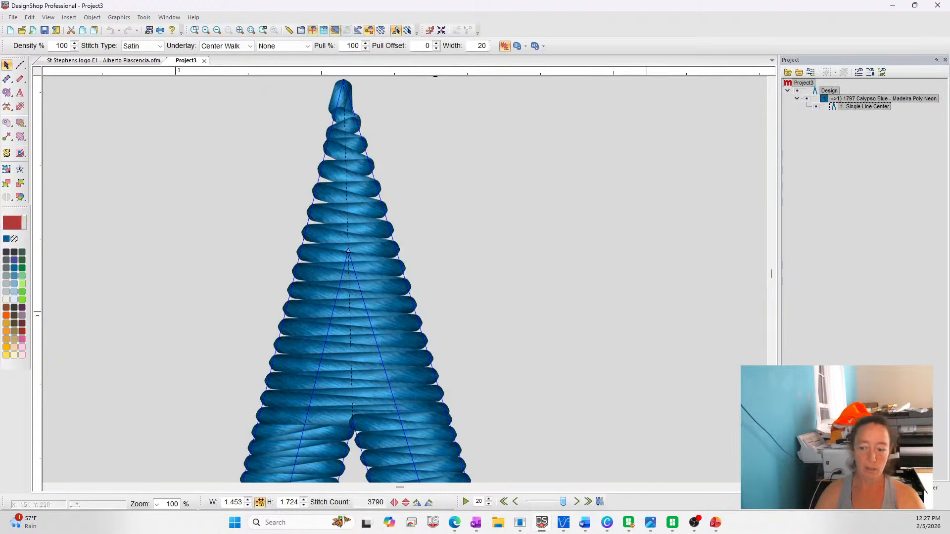
Switch back to the browser and review the puff article's satin, tie-in and Melco OS puff settings again
click(502, 527)
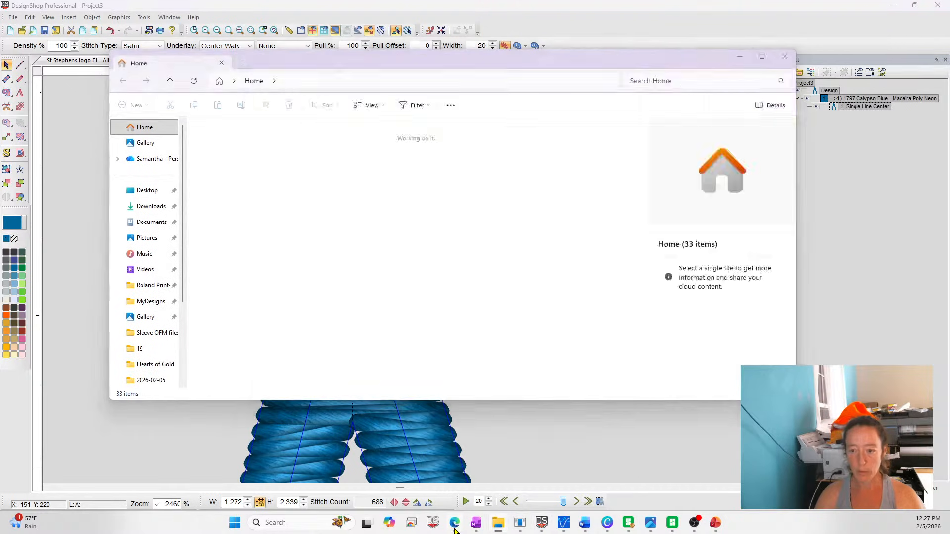
click(455, 523)
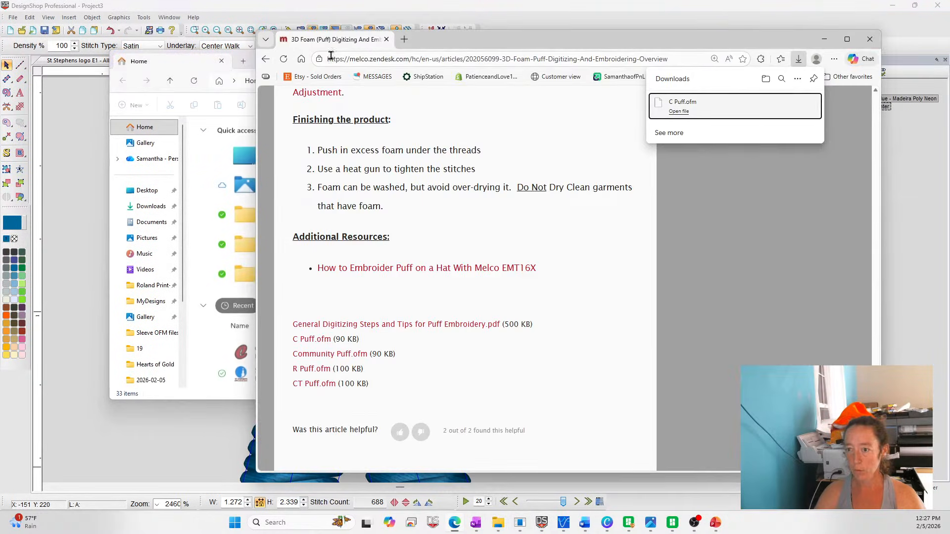
click(197, 66)
click(783, 60)
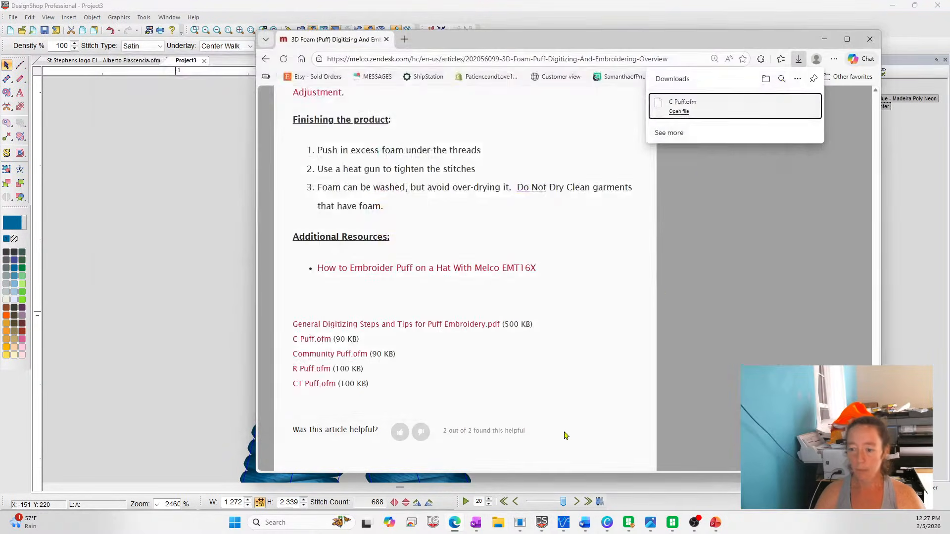
scroll(643, 296, up, 15)
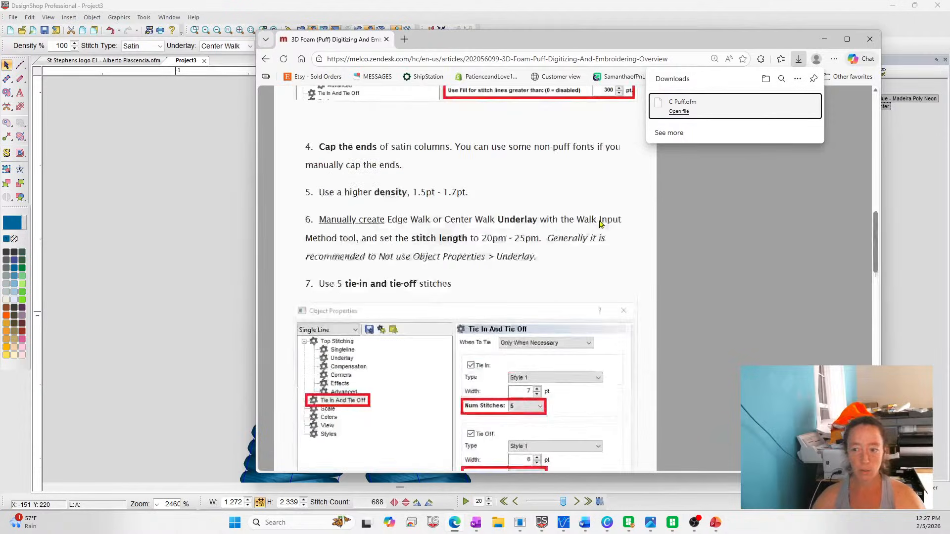
scroll(600, 223, up, 8)
scroll(600, 208, down, 13)
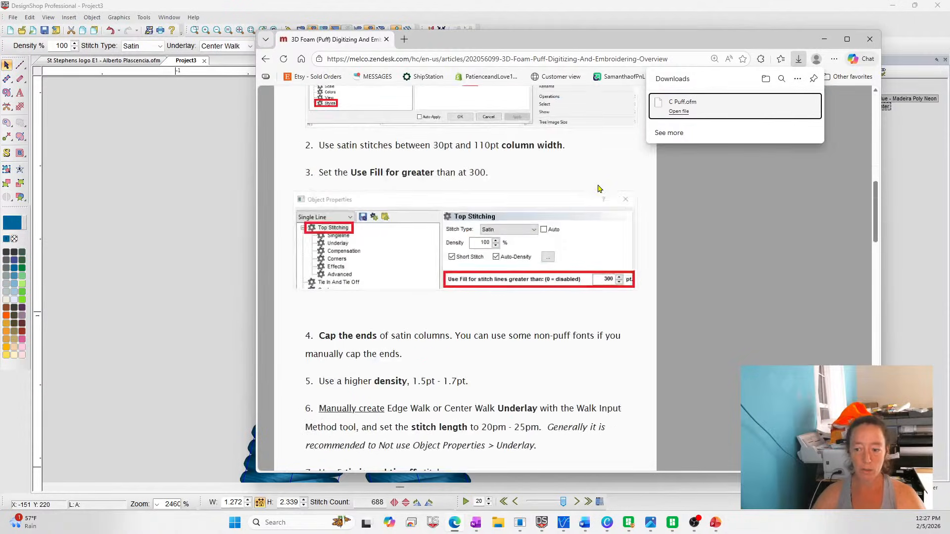
scroll(598, 188, down, 15)
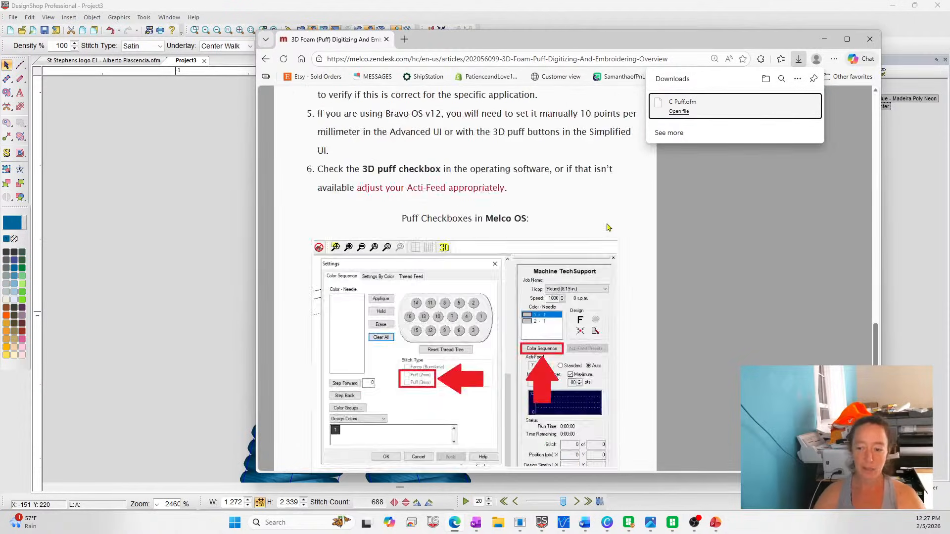
scroll(633, 307, down, 7)
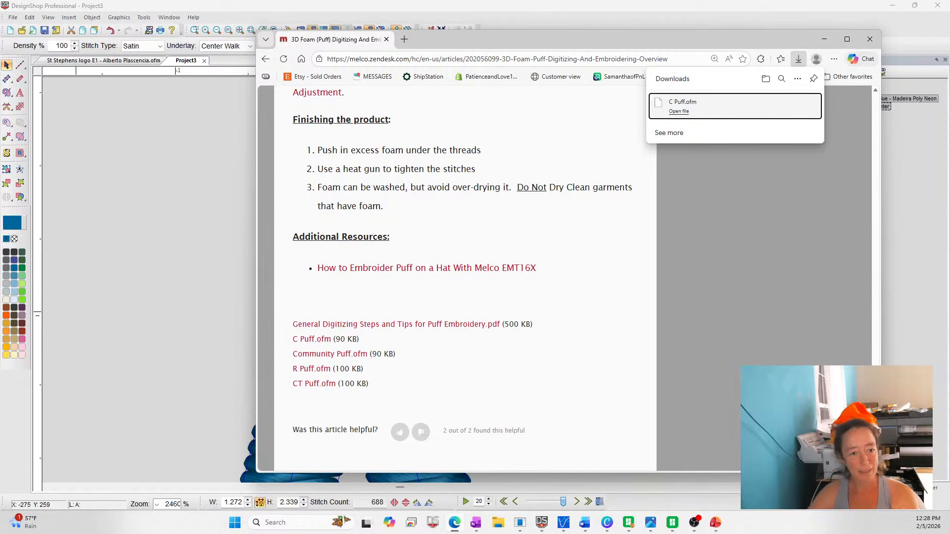
Return to DesignShop and open the corner properties of the inverted V single line
click(250, 229)
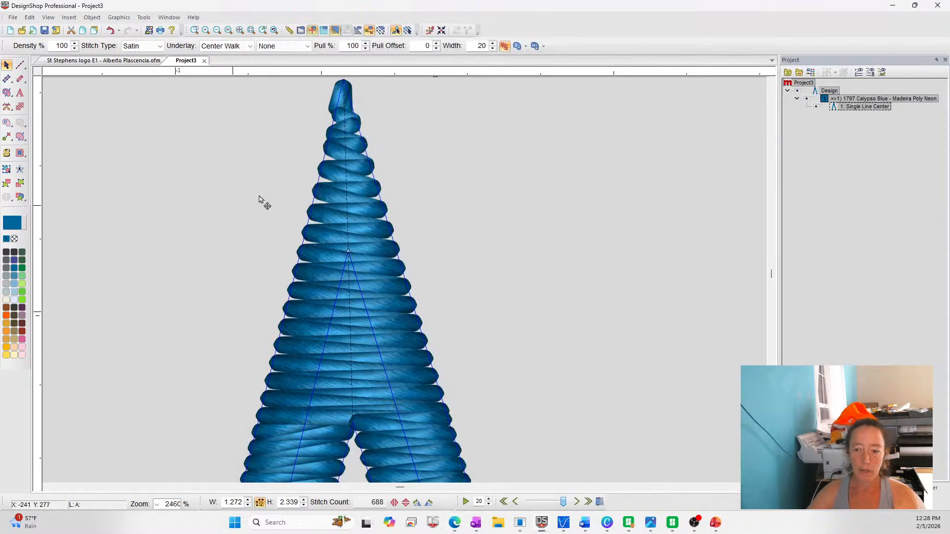
right_click(372, 291)
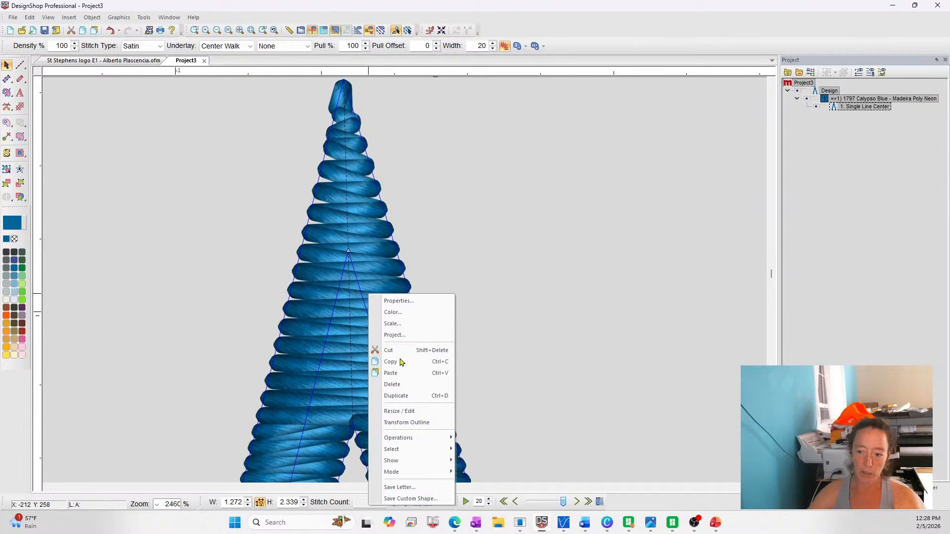
click(398, 300)
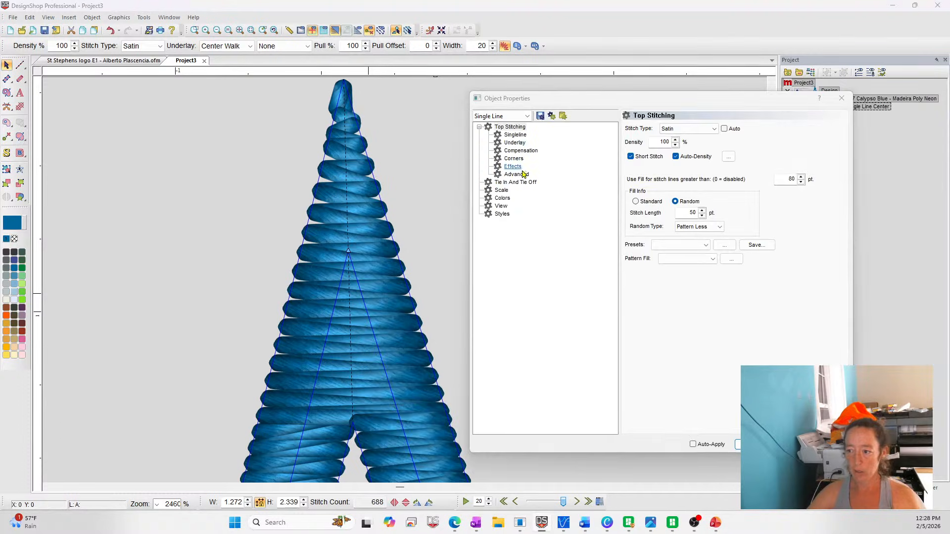
click(513, 158)
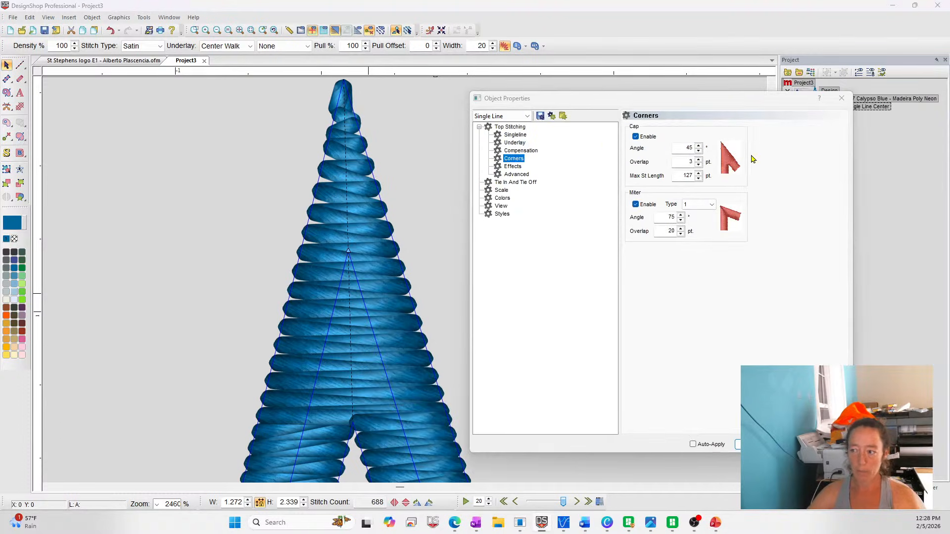
Compare the inverted V's stitching with both corner options off, cap only, and miter only, and enable both again
click(642, 139)
click(643, 207)
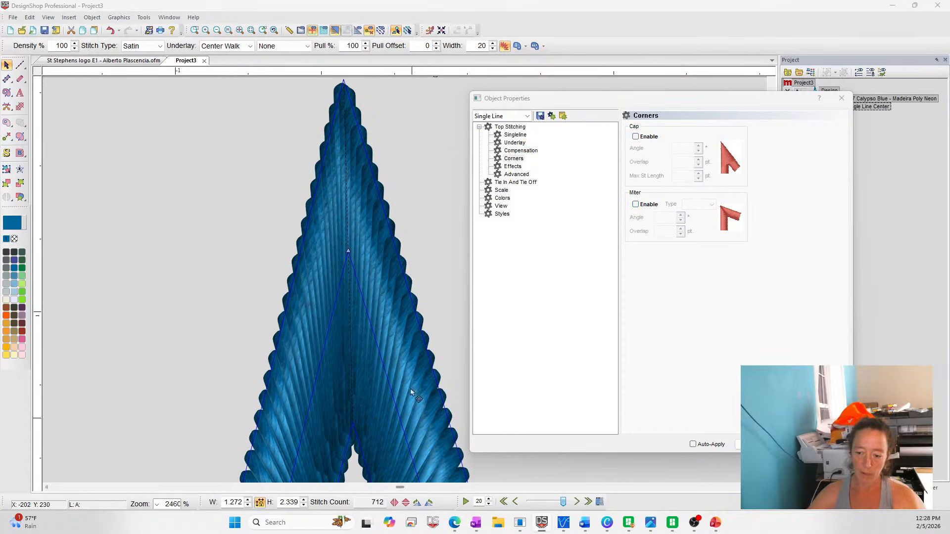
click(648, 137)
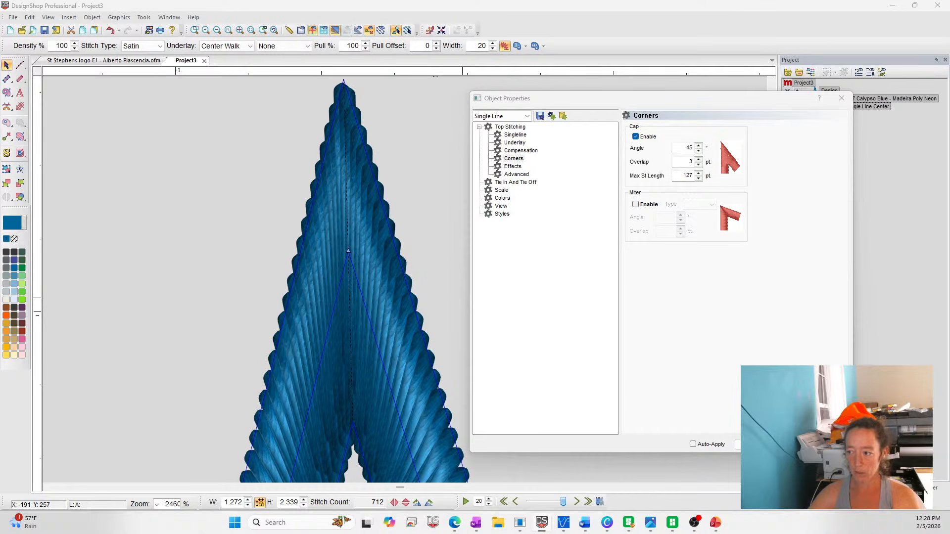
click(638, 137)
click(646, 206)
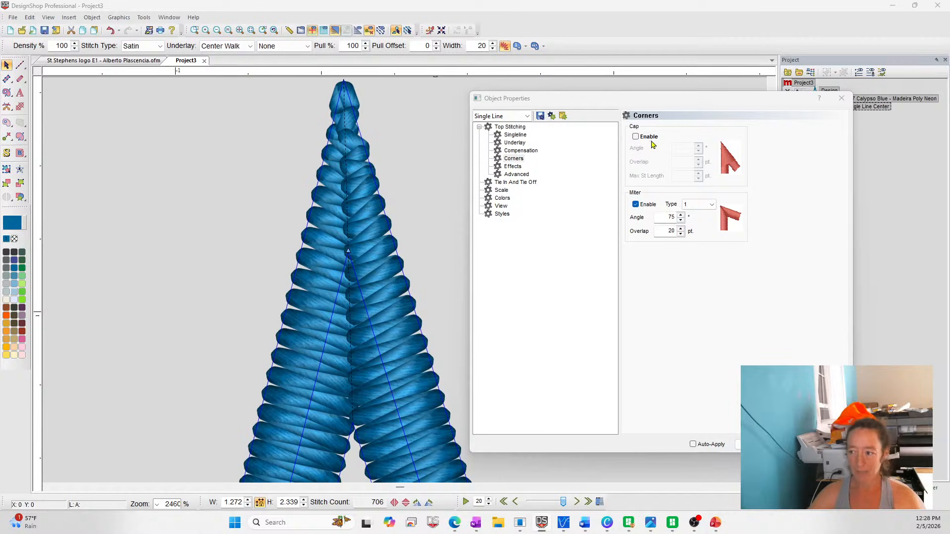
click(636, 136)
click(642, 206)
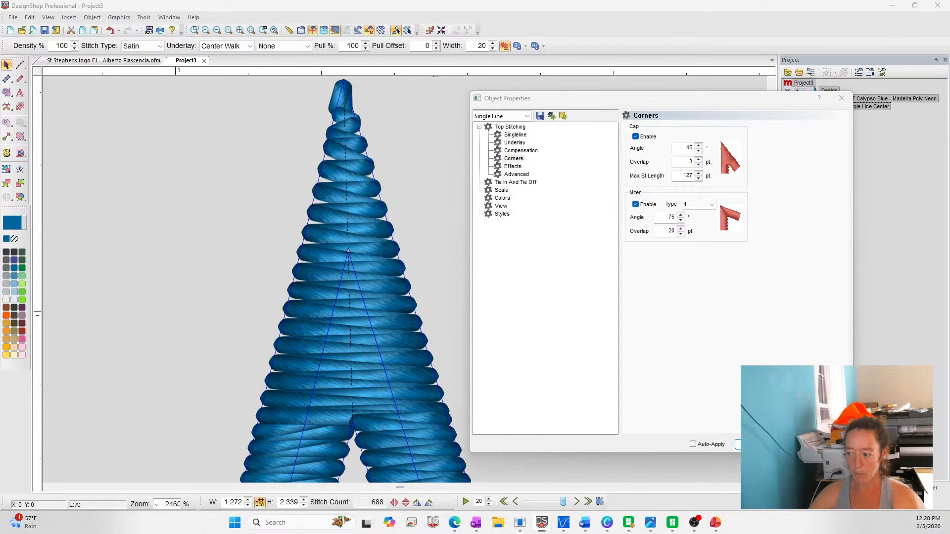
Close the inverted V's object properties, show the whole design and deselect the line
click(738, 444)
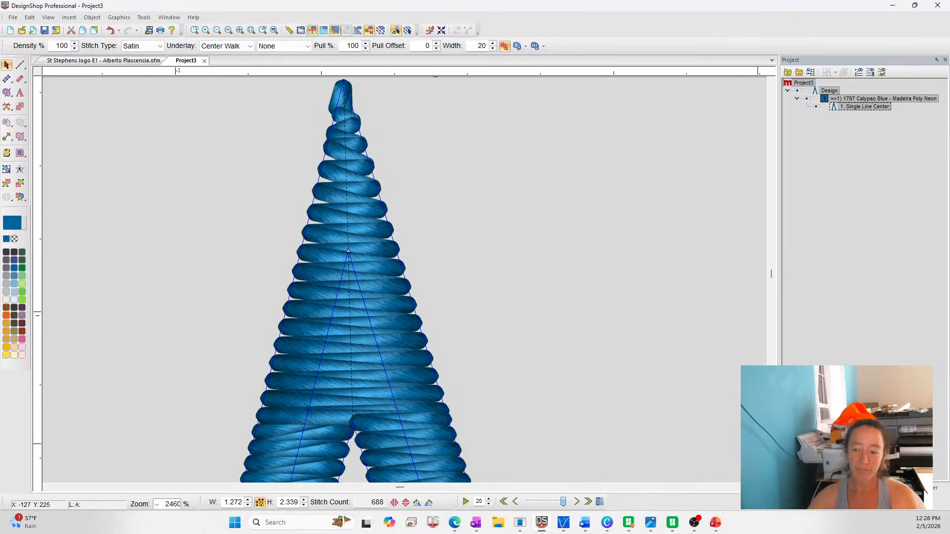
click(251, 30)
click(710, 233)
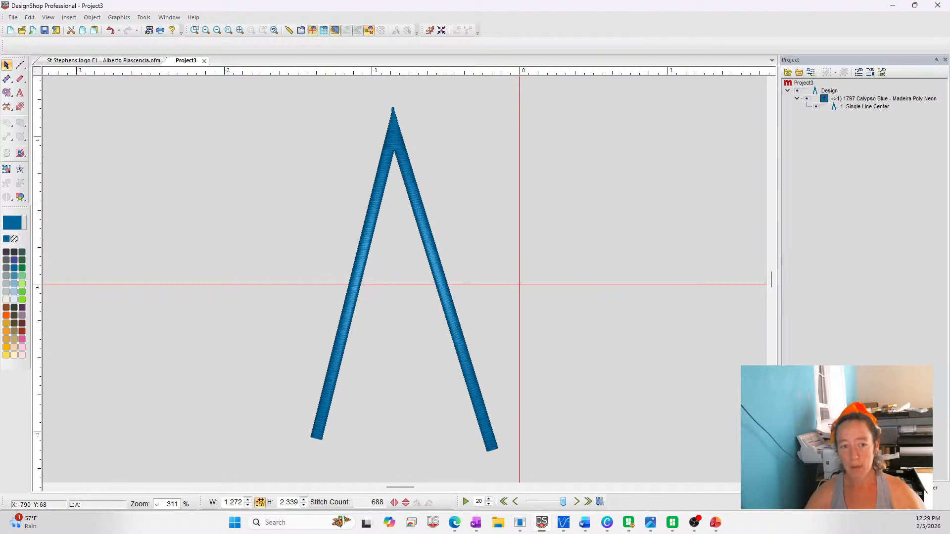
Switch to the browser's DesignShop Talk episodes page, open its question and topic suggestion form, and review the form's fields
scroll(608, 311, down, 6)
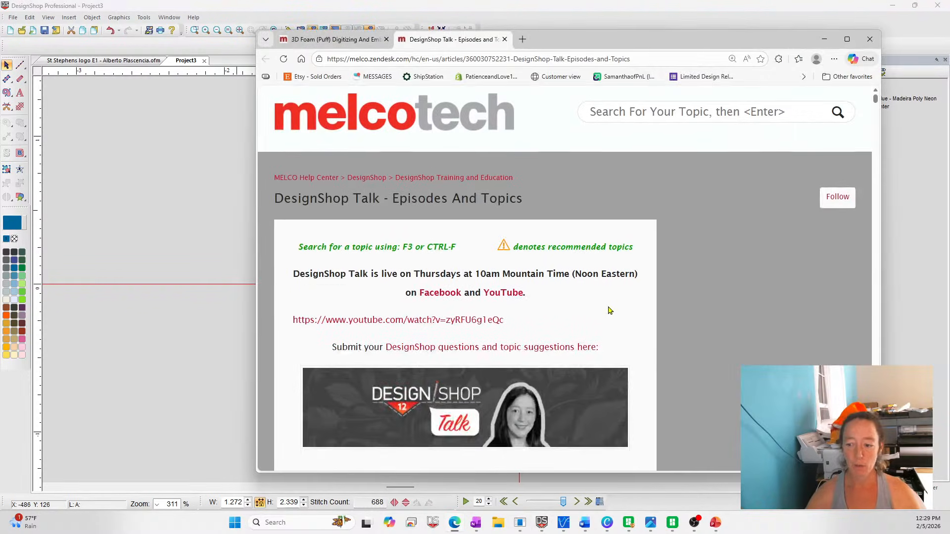
scroll(594, 343, up, 6)
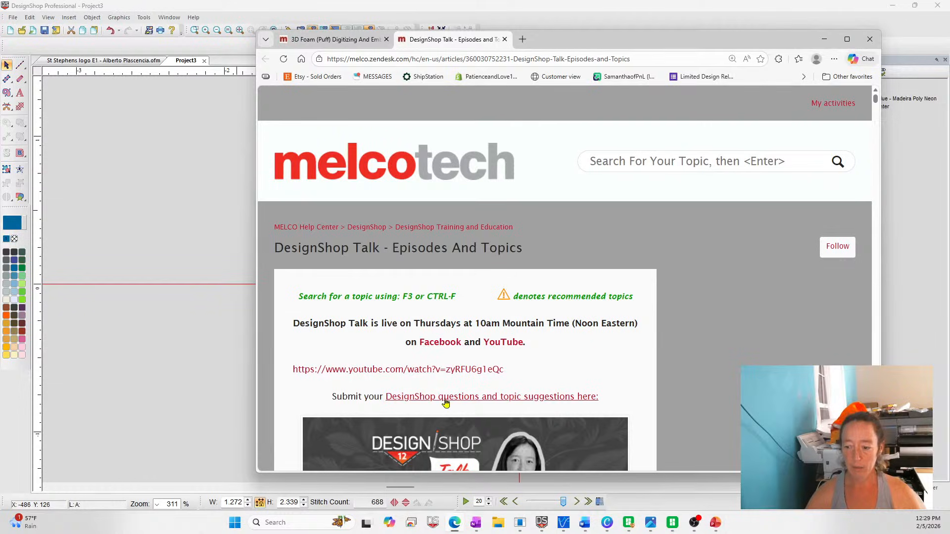
click(429, 399)
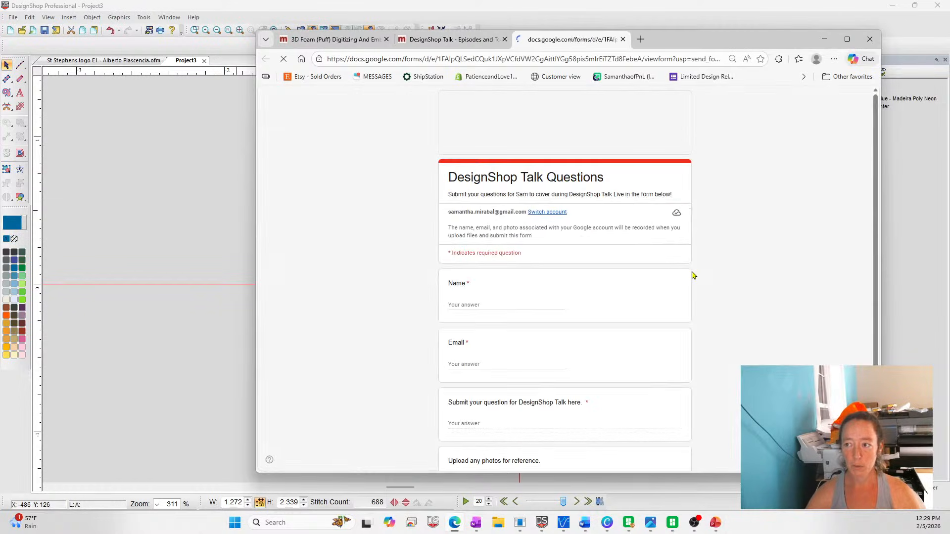
scroll(691, 276, down, 1)
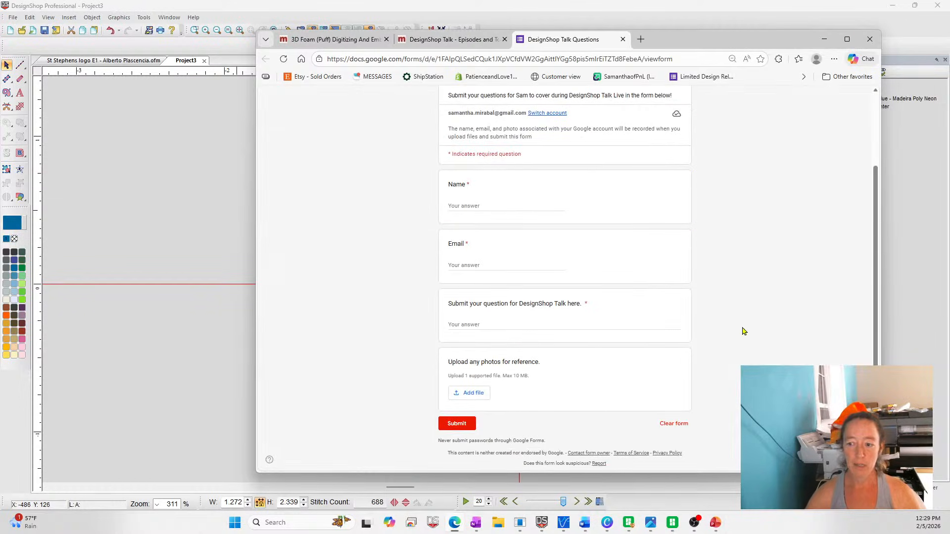
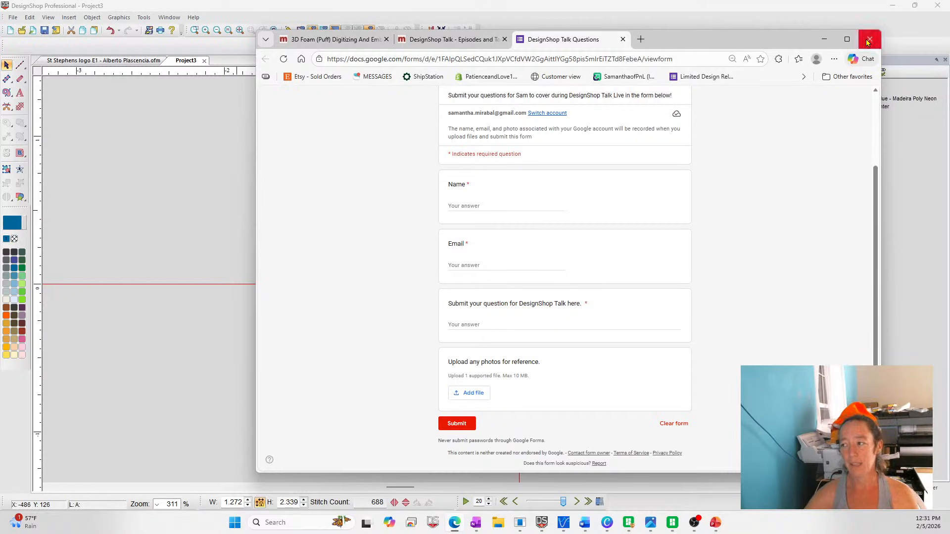
Close the browser window and draw a near-vertical single line about 1.18 inches tall beside the inverted V
click(867, 41)
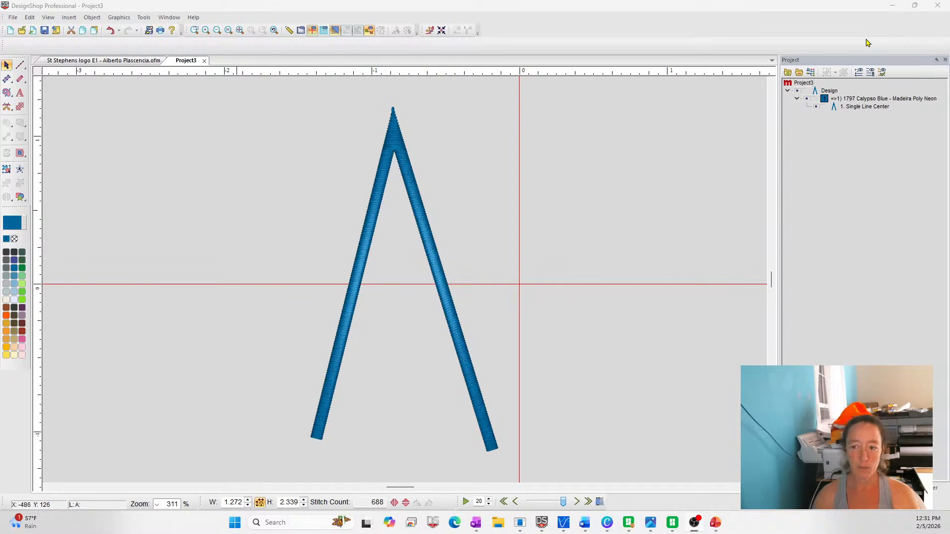
click(19, 79)
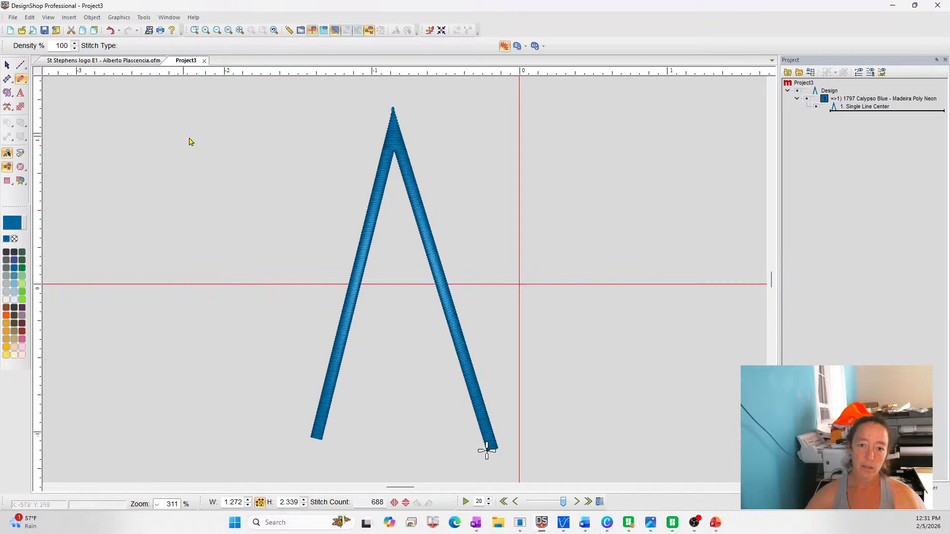
click(206, 149)
click(203, 324)
key(Return)
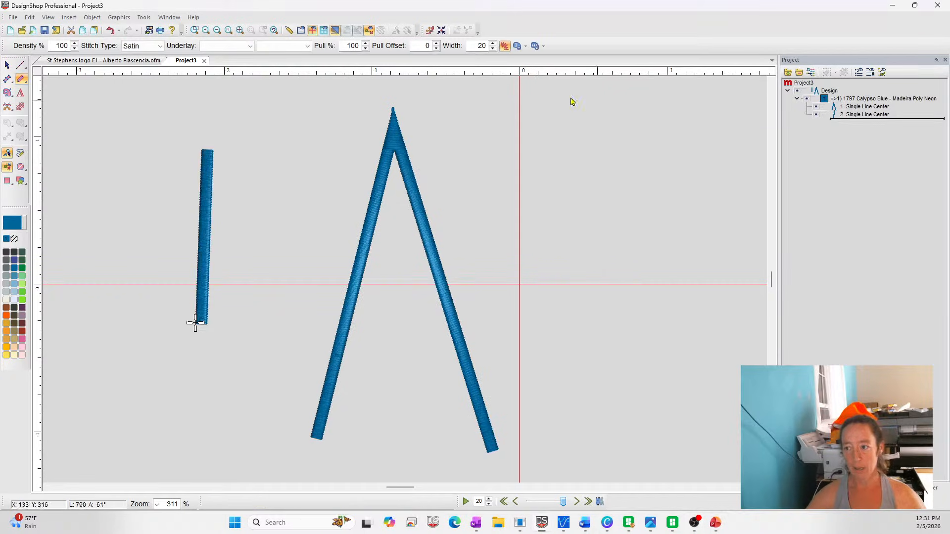
Set the new vertical single line's width to 80 points
double_click(477, 43)
text(8)
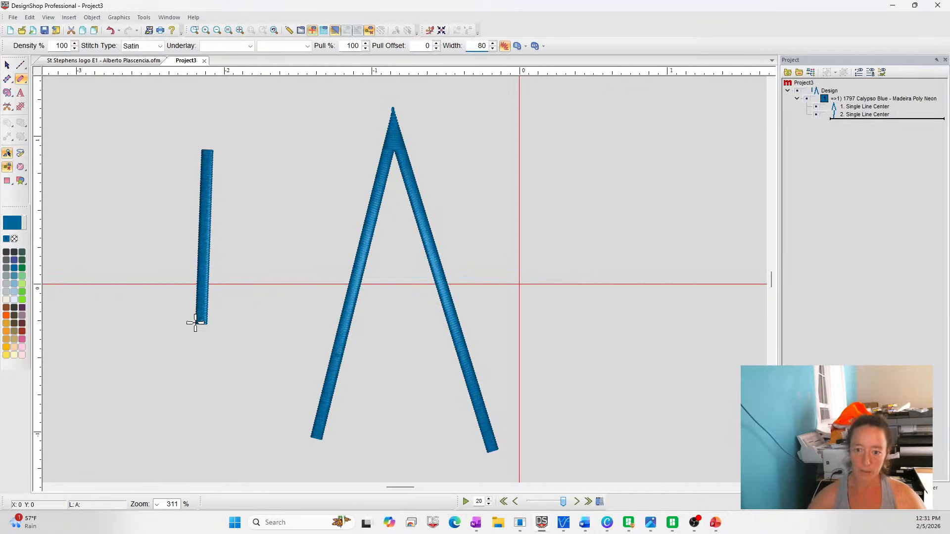
click(877, 115)
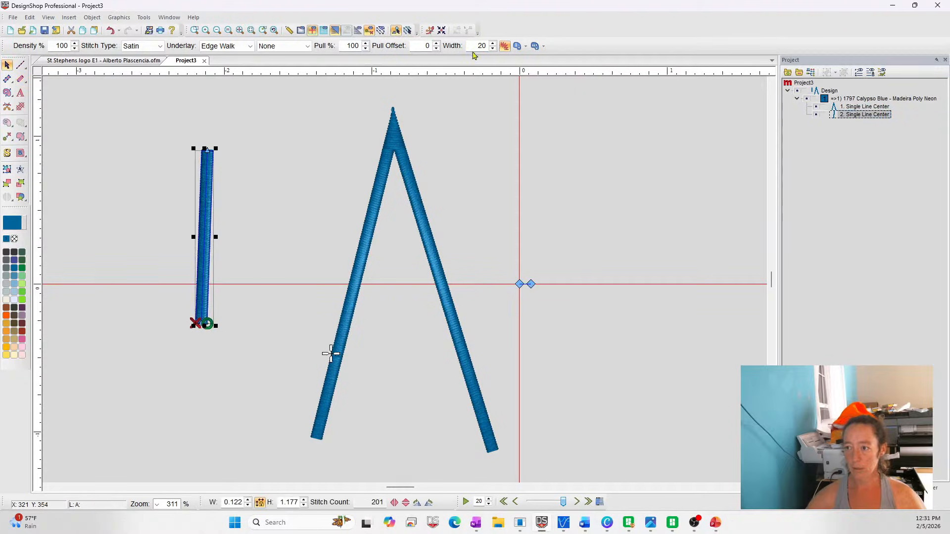
text(80)
key(Return)
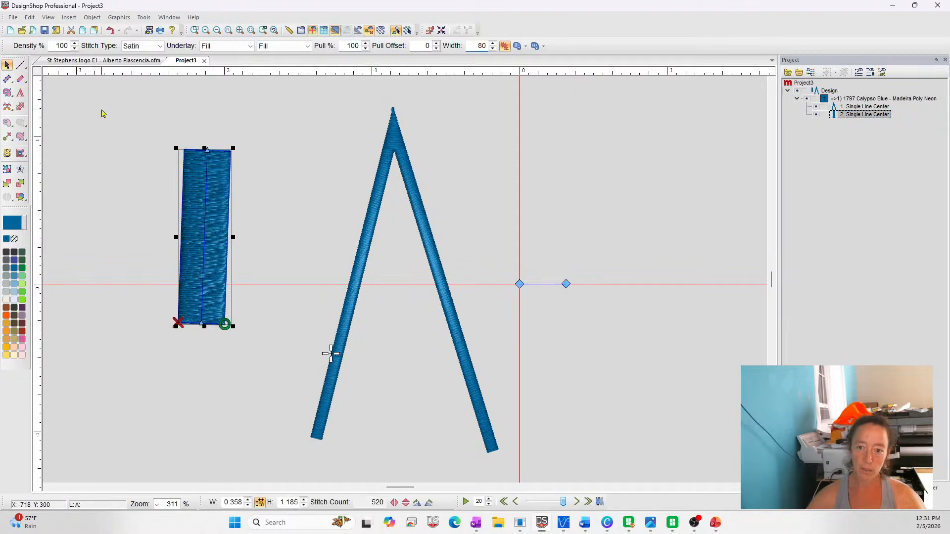
Open the wide line's object properties and set fill to be used for stitch lines greater than 95 pt, applying the change
right_click(198, 174)
click(212, 180)
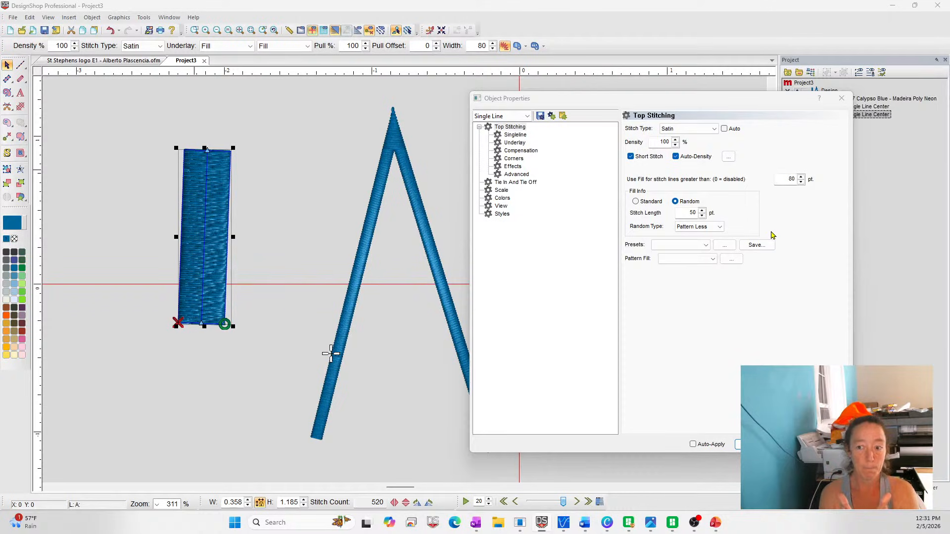
click(802, 176)
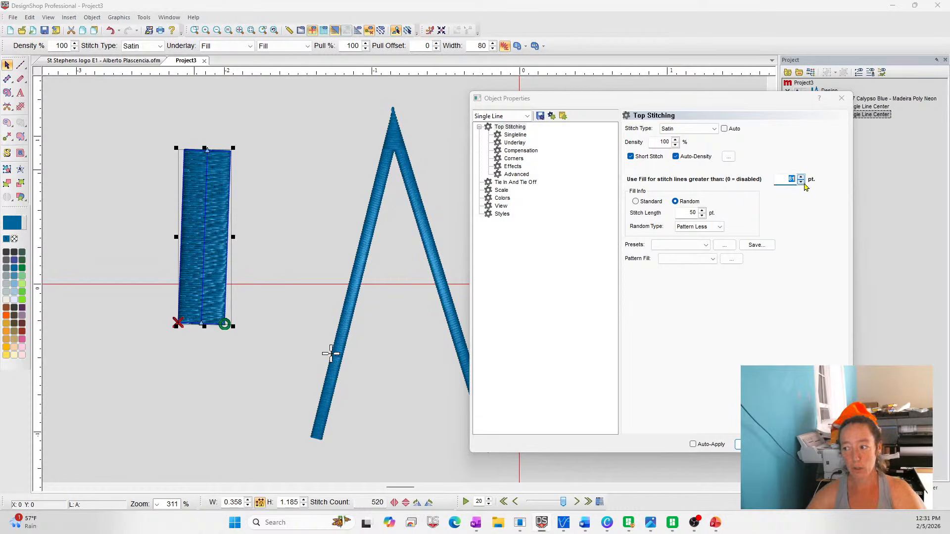
click(802, 182)
click(802, 182)
click(802, 183)
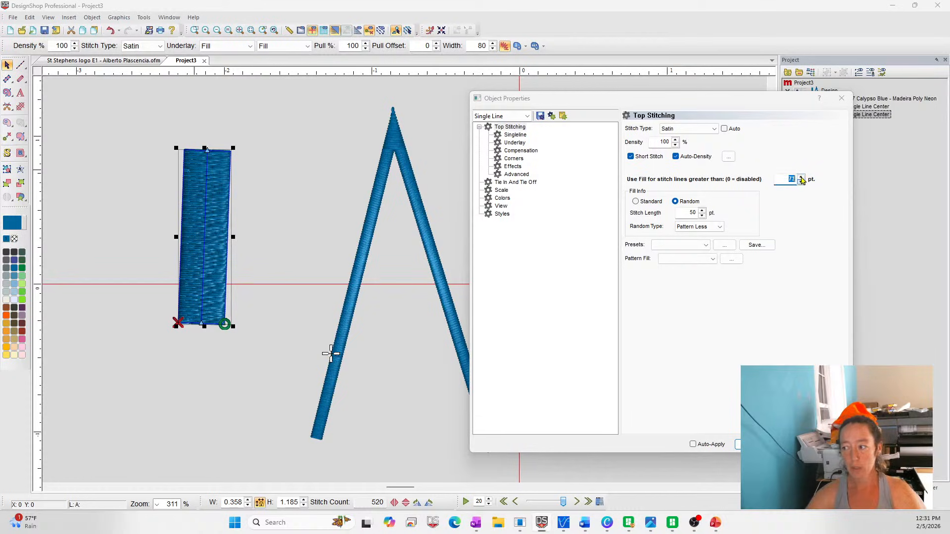
click(801, 177)
click(801, 177)
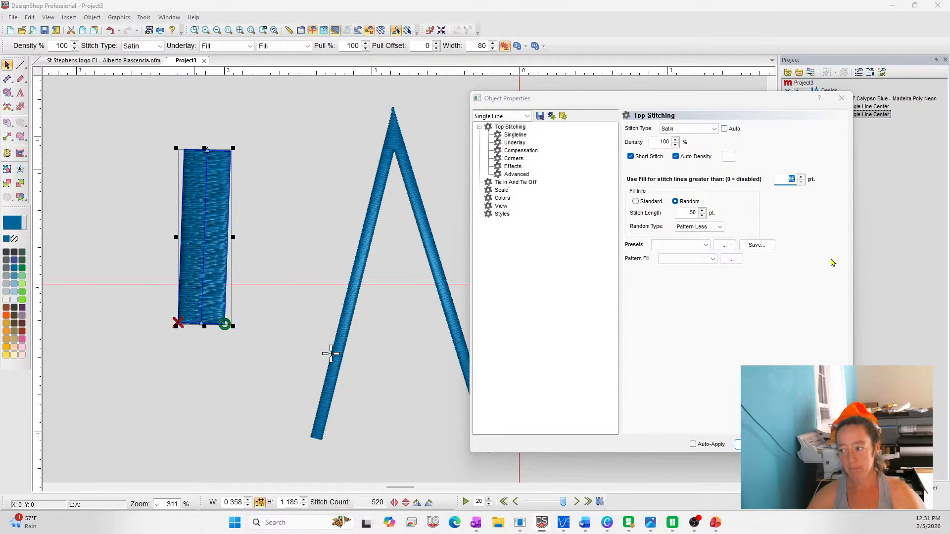
click(830, 444)
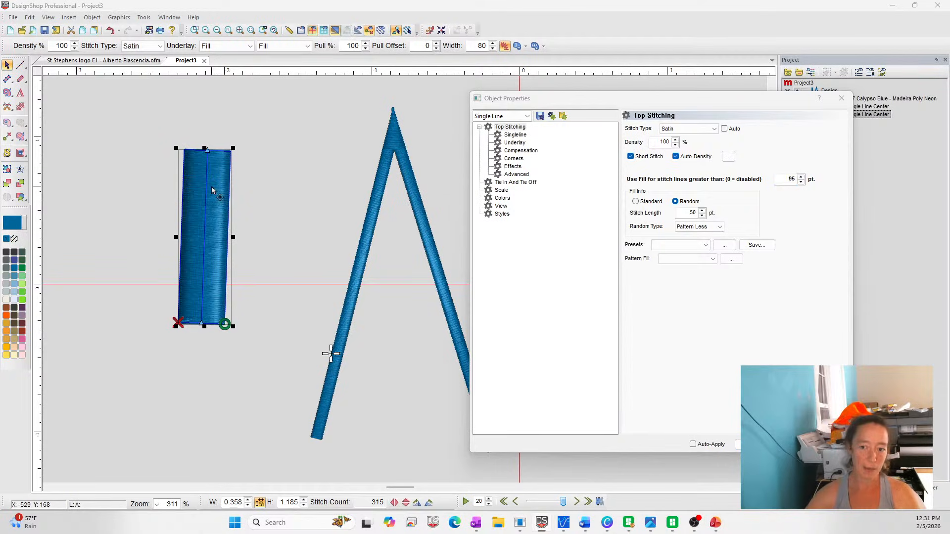
Try a 70 pt fill threshold on the wide line and apply the Common Auto Split preset to its top stitching
double_click(787, 179)
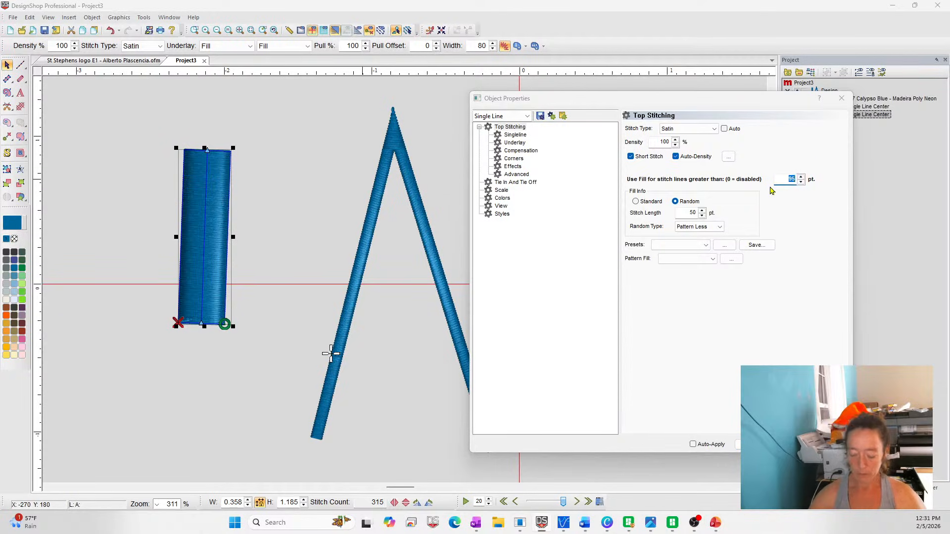
text(70)
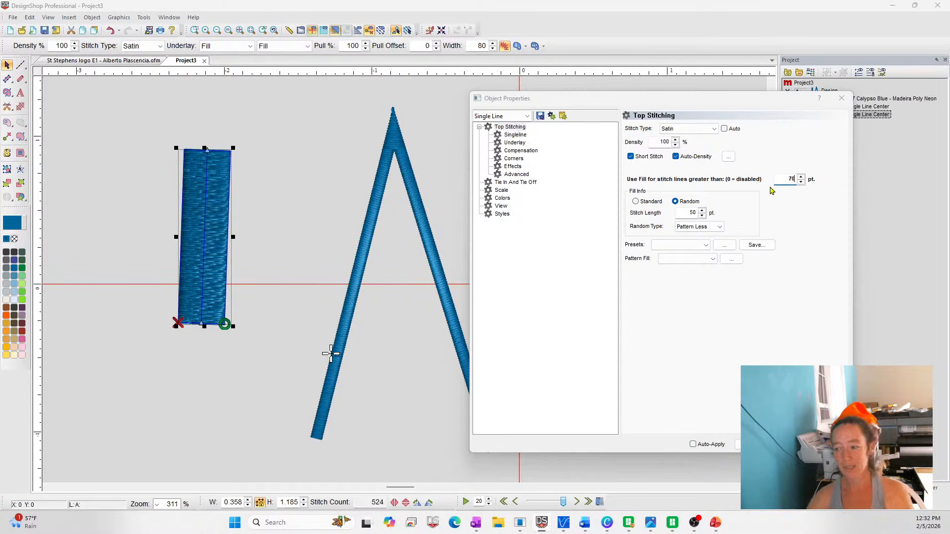
click(655, 246)
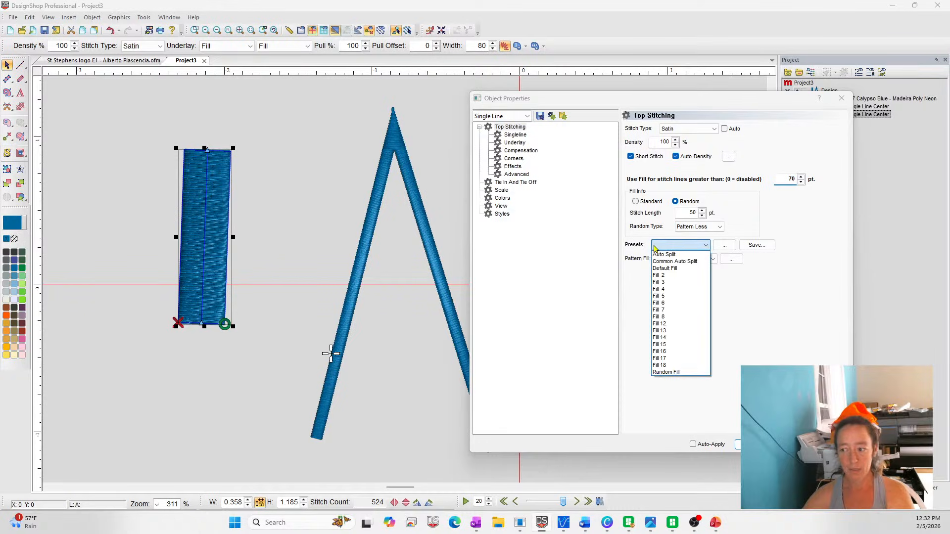
click(674, 261)
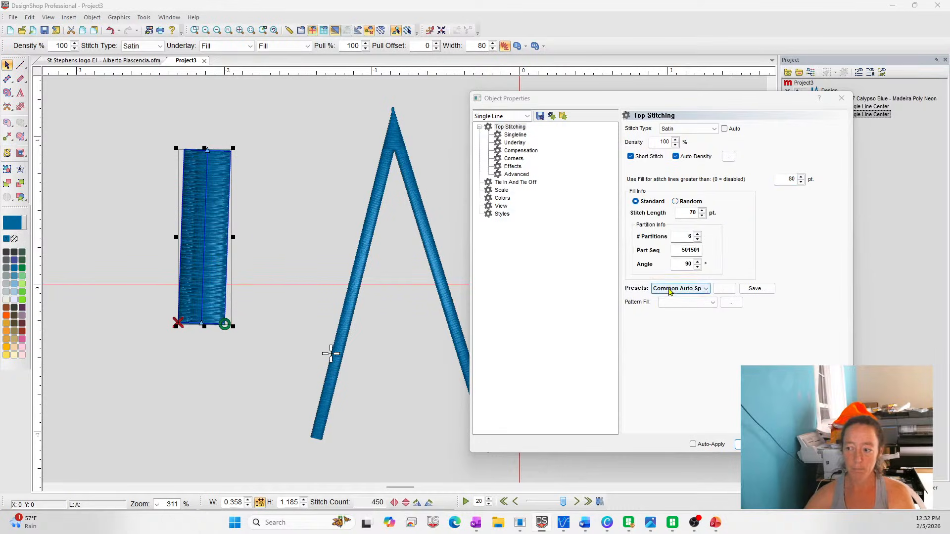
Inspect the wide line's split stitching while deselected, reselect it to check its corner settings, and close the object properties
click(273, 218)
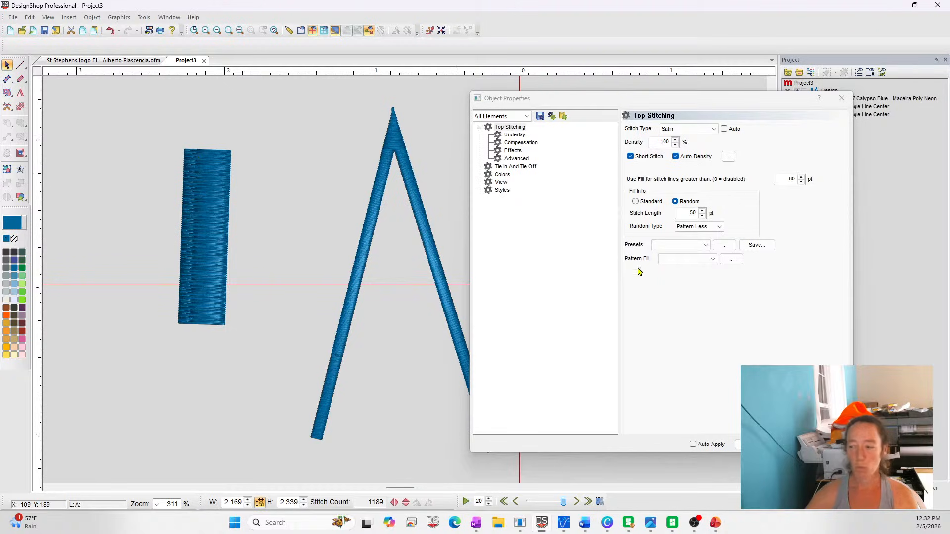
click(214, 206)
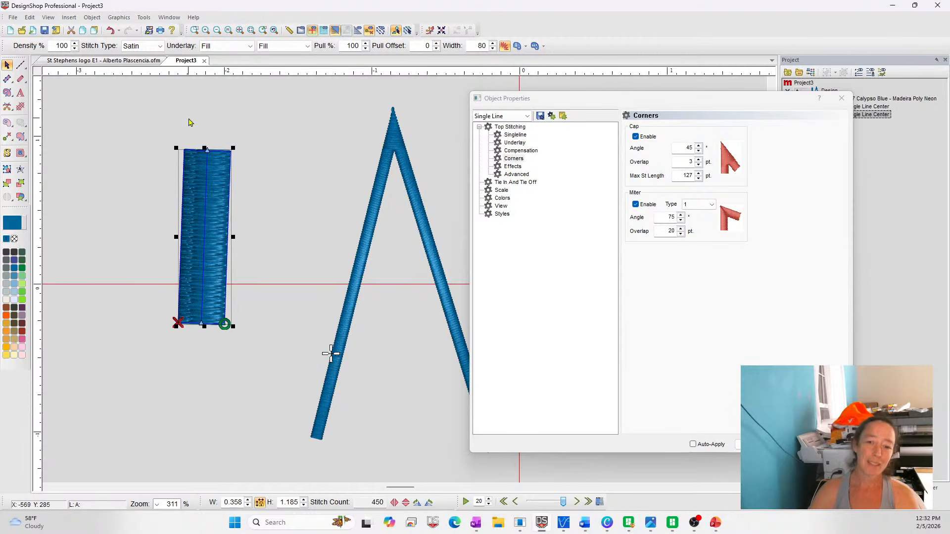
click(841, 98)
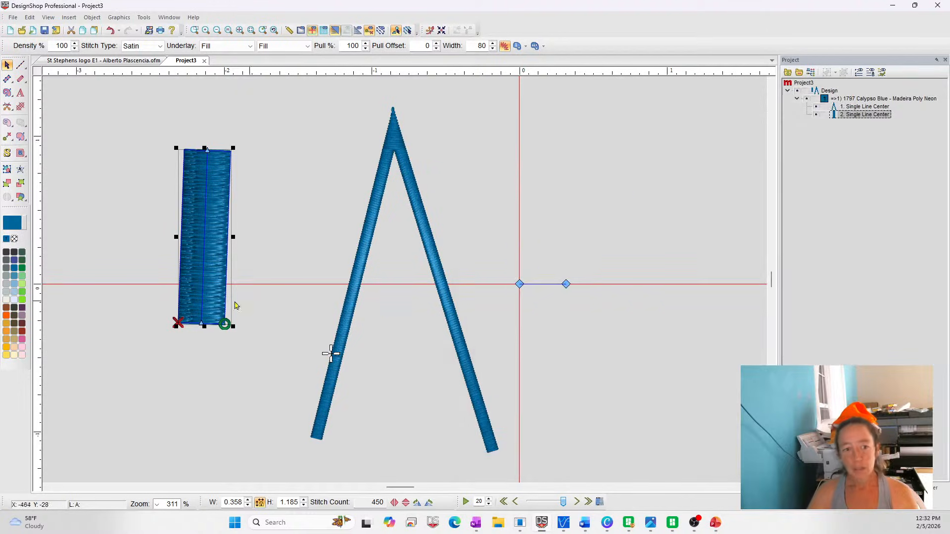
Delete the inverted V and the wide vertical line from the project
click(86, 195)
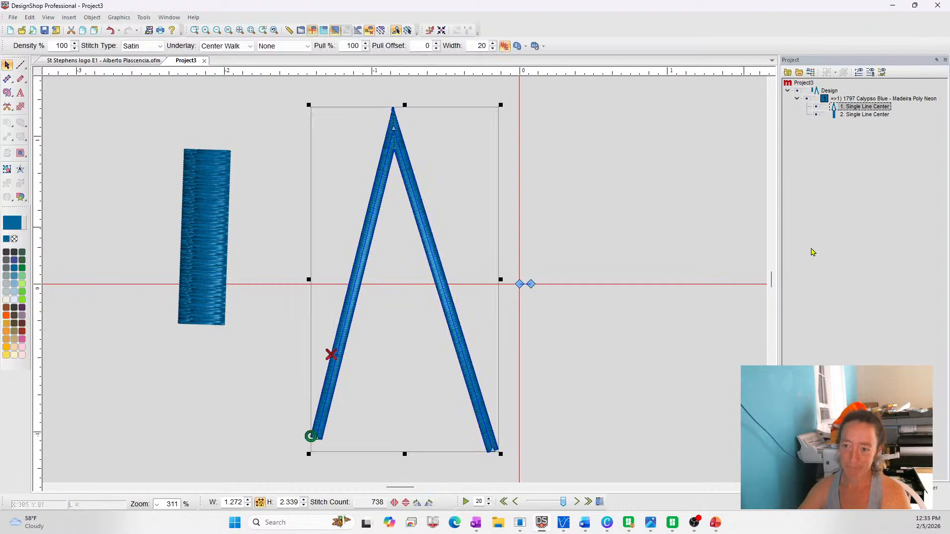
click(400, 156)
key(Delete)
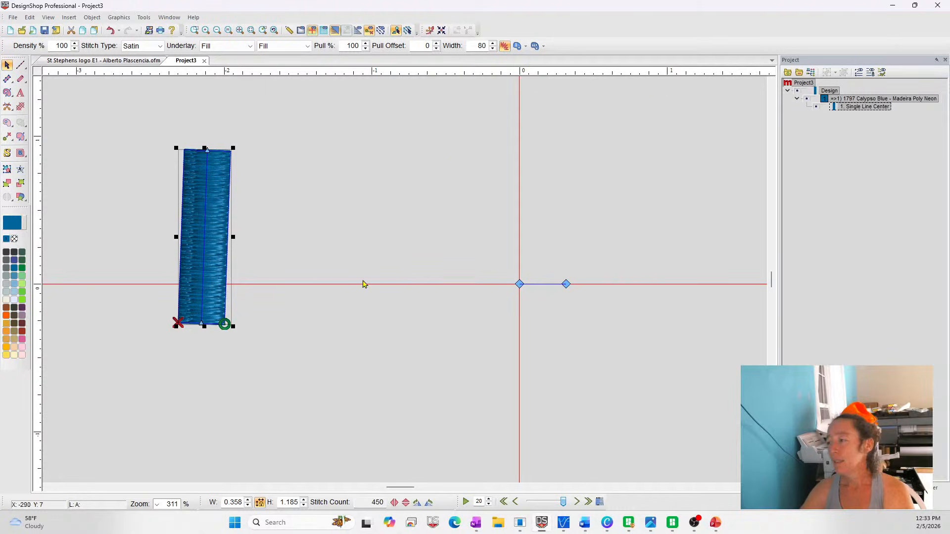
click(726, 259)
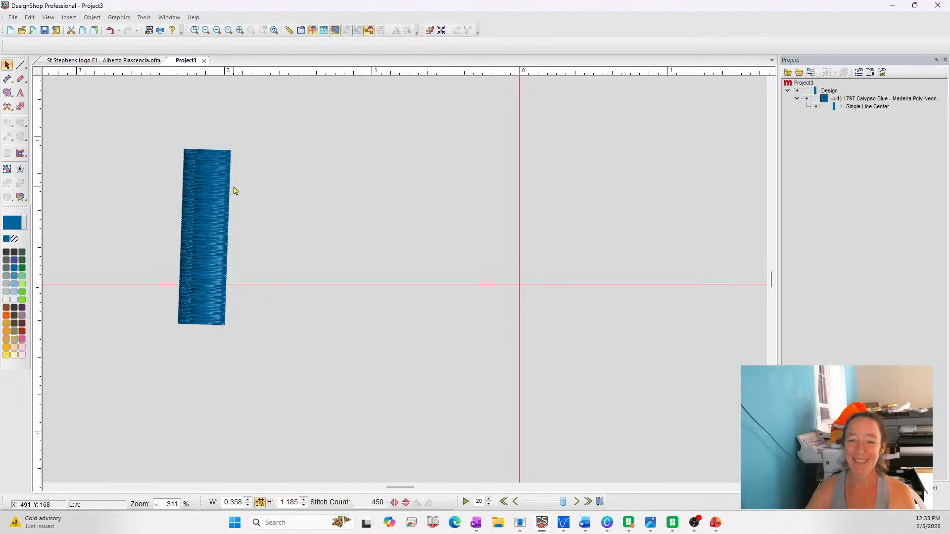
click(194, 194)
key(Delete)
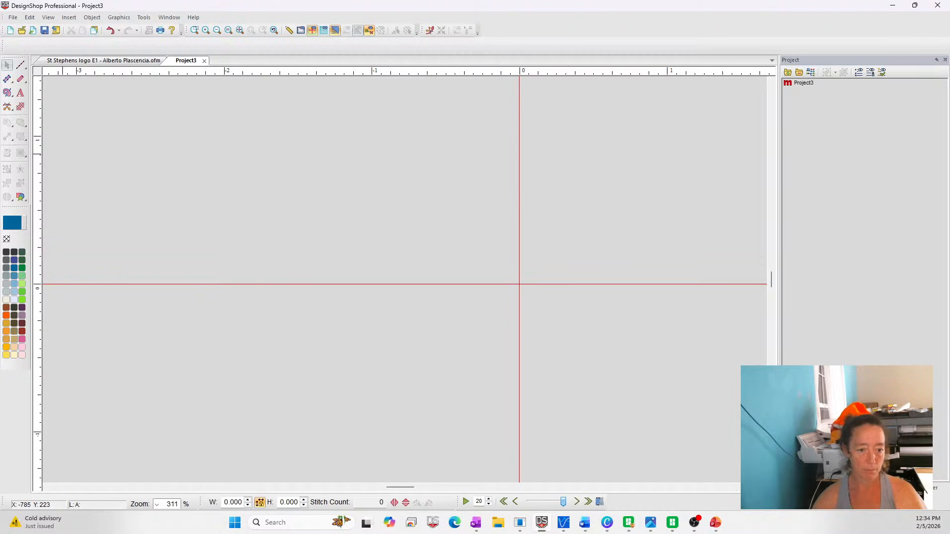
Open a new browser window and move it off the visible screen
click(454, 522)
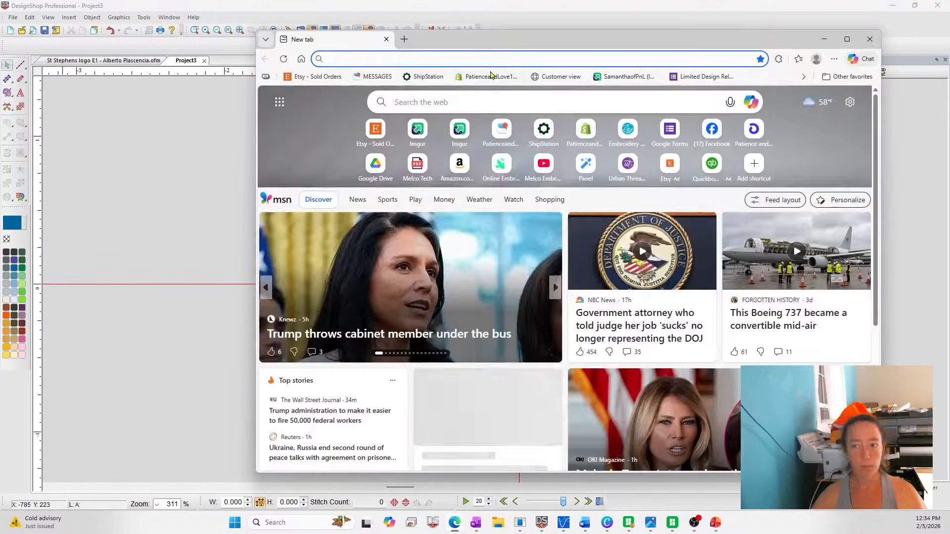
drag(491, 39, 0, 22)
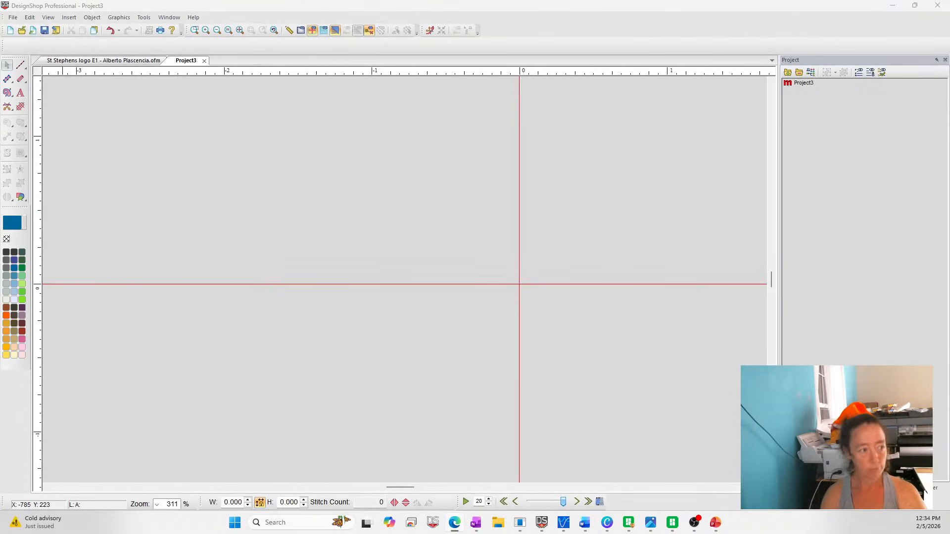